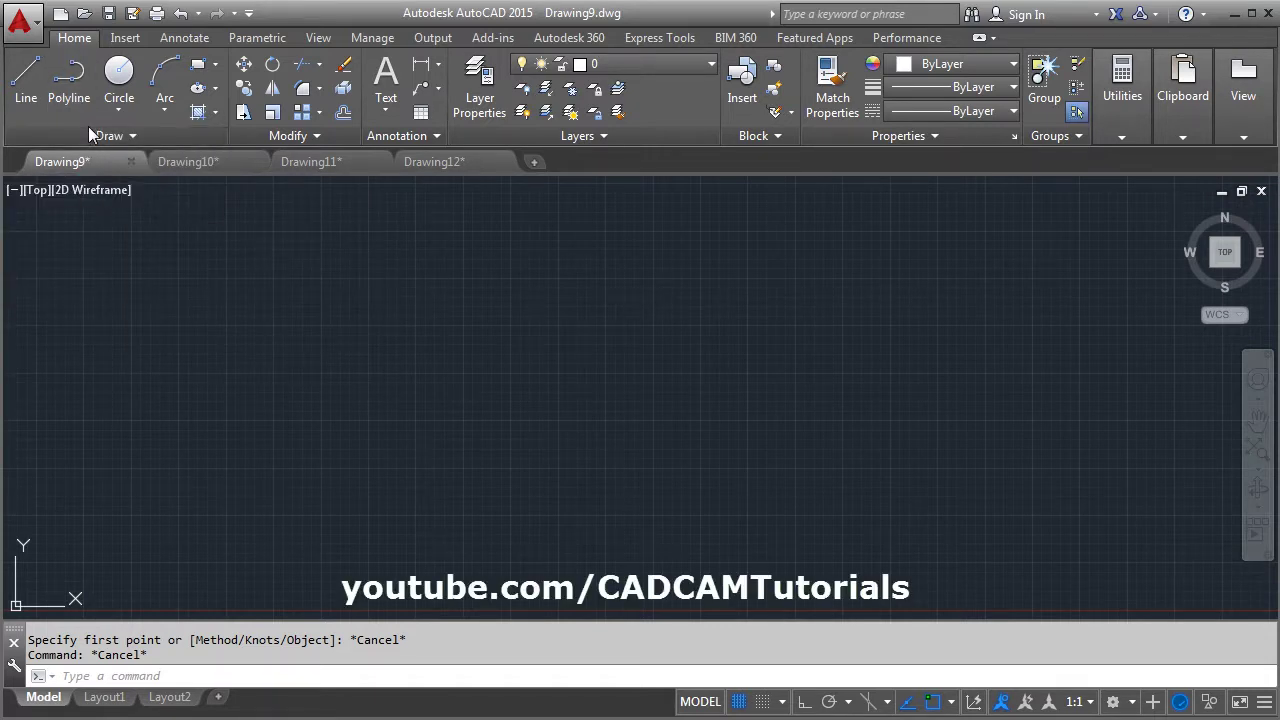
Draw a fit-point spline through six points, from lower left to upper right with two peaks
{"action": "left_click", "coordinate": [89, 137]}
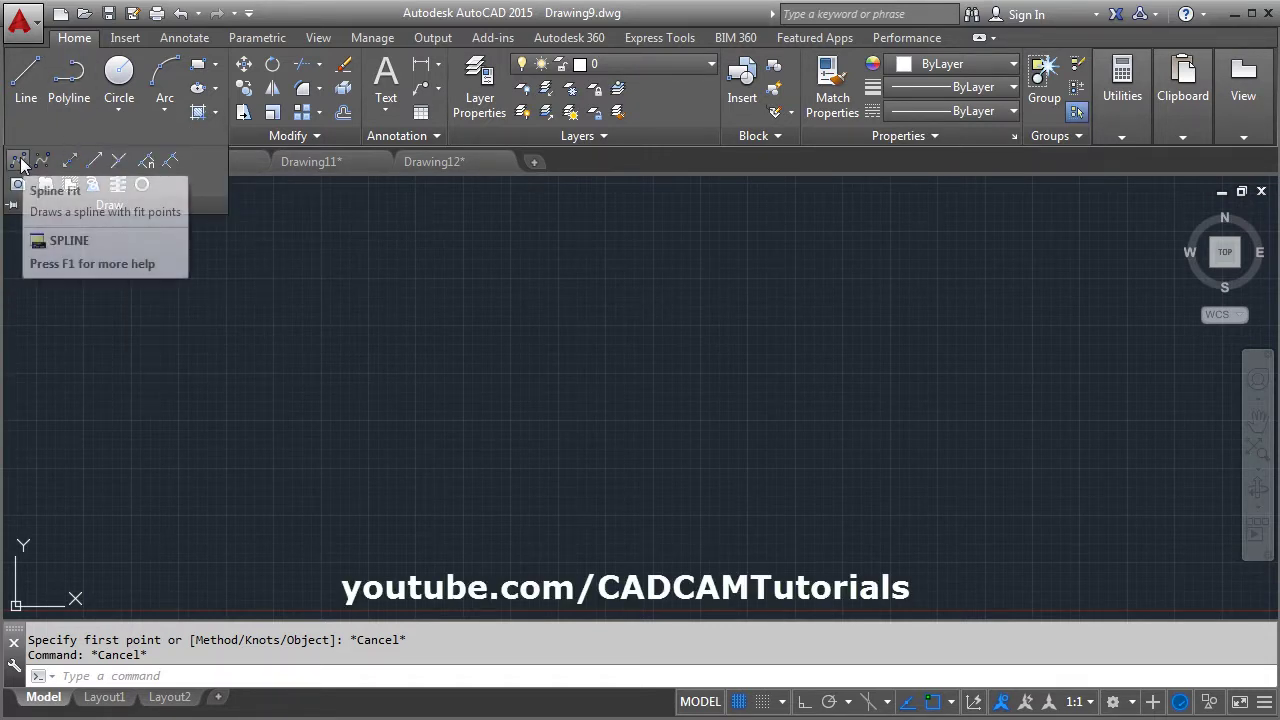
{"action": "left_click", "coordinate": [41, 158]}
{"action": "left_click", "coordinate": [281, 478]}
{"action": "left_click", "coordinate": [407, 390]}
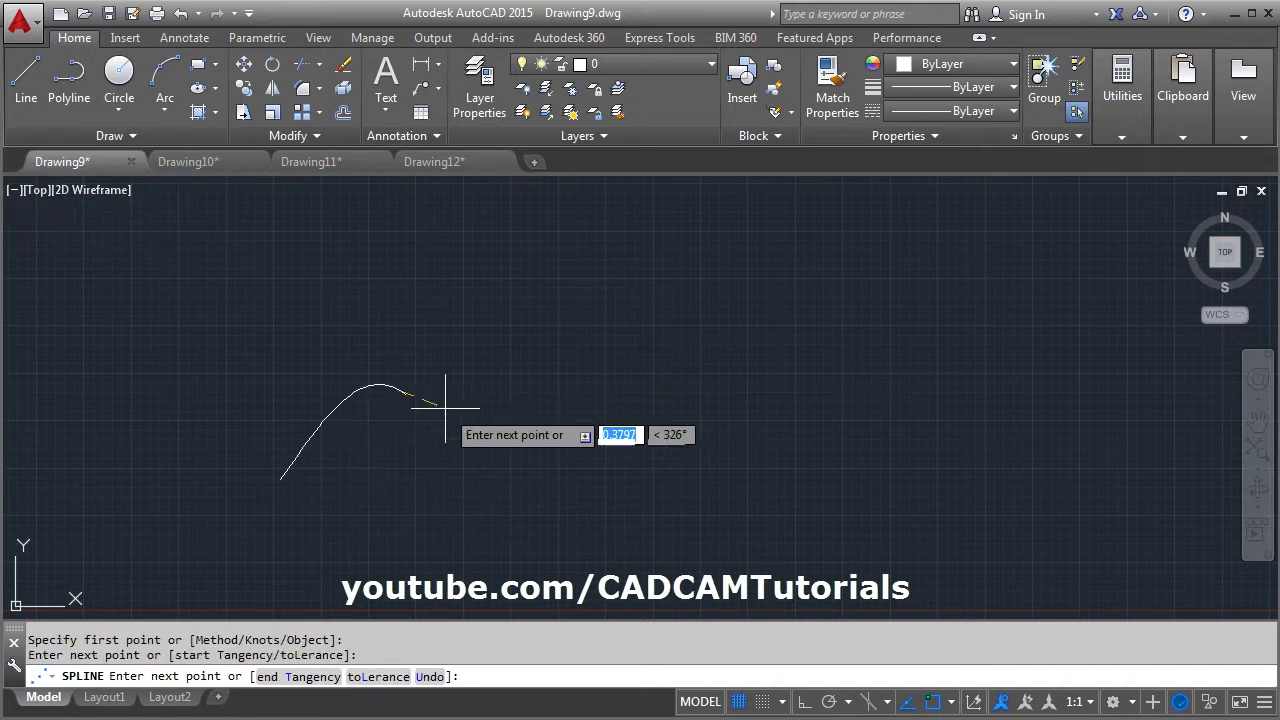
{"action": "left_click", "coordinate": [580, 436]}
{"action": "left_click", "coordinate": [762, 319]}
{"action": "left_click", "coordinate": [970, 366]}
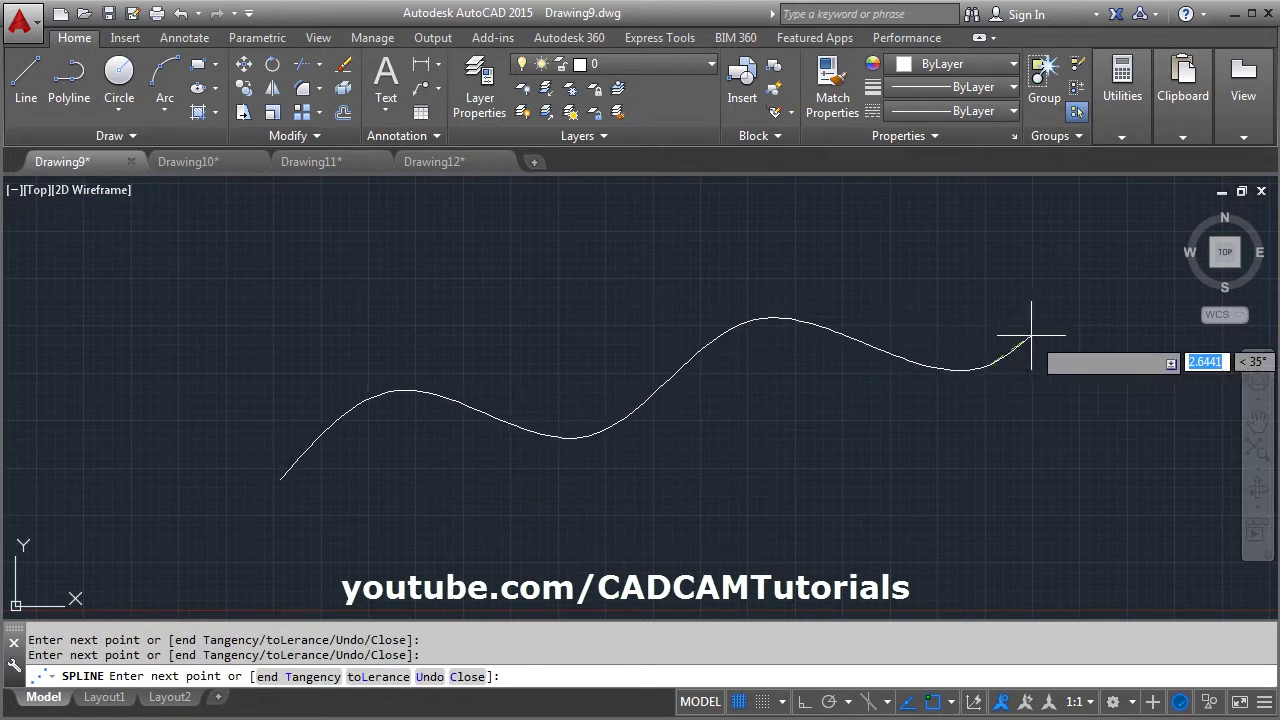
{"action": "left_click", "coordinate": [1097, 262]}
{"action": "key", "text": "Return"}
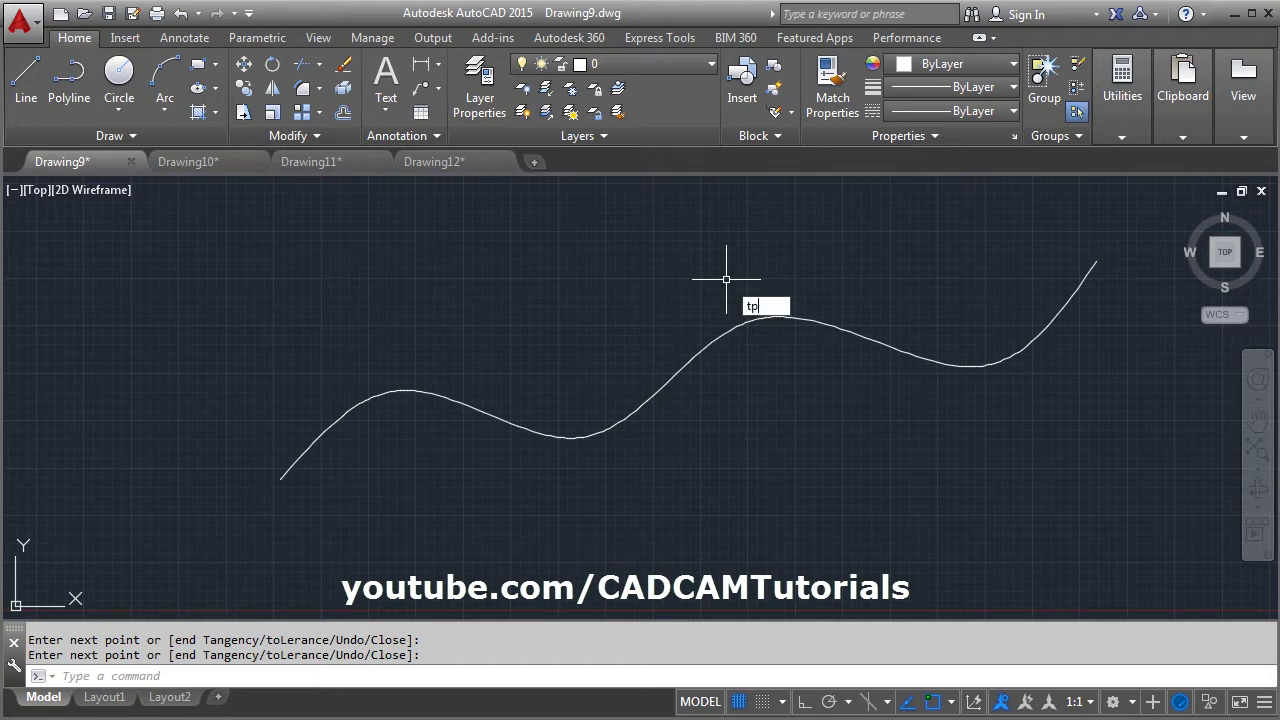
Insert a Trees - Imperial block from Tool Palettes at the spline's lower-left start
{"action": "key", "text": "Return"}
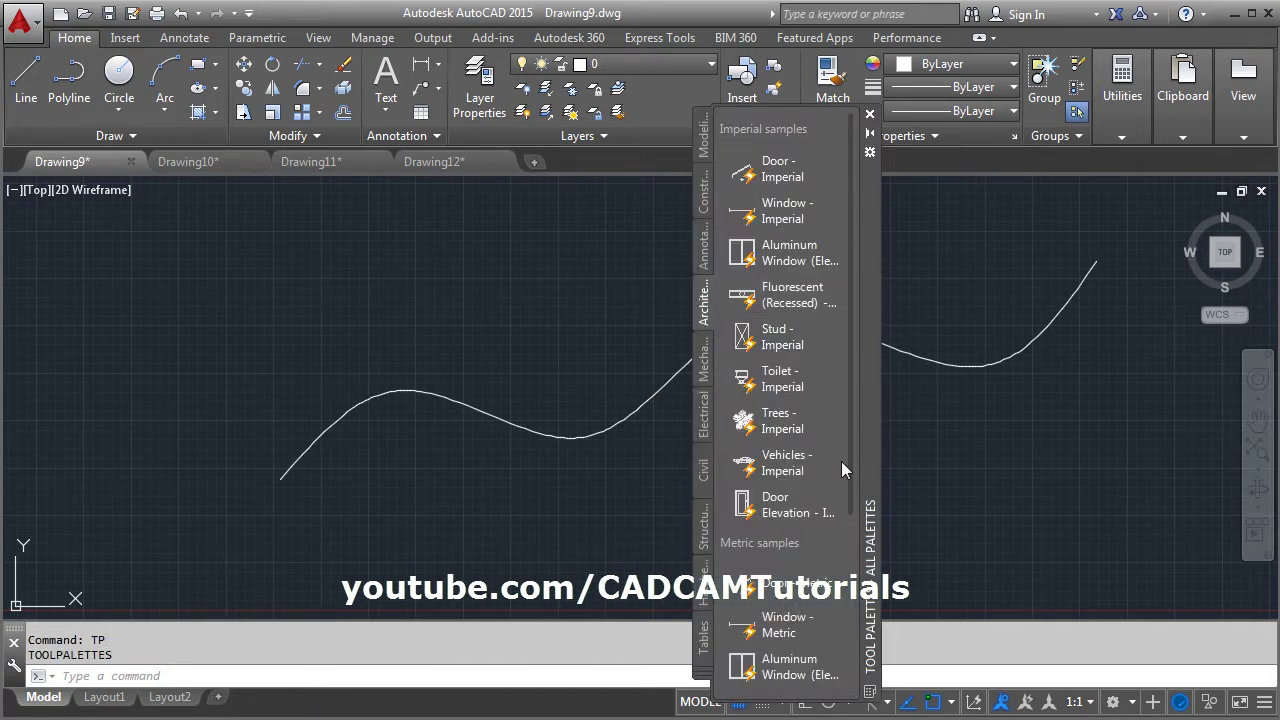
{"action": "left_click", "coordinate": [749, 425]}
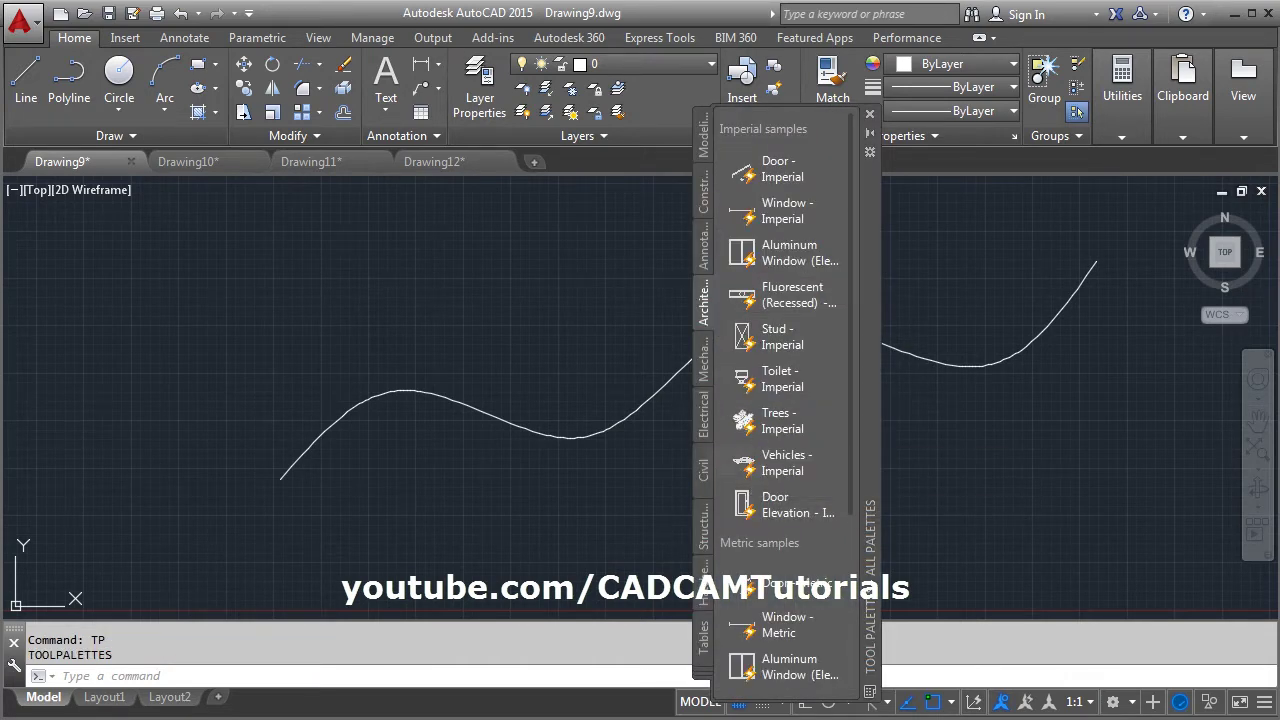
{"action": "left_click", "coordinate": [284, 484]}
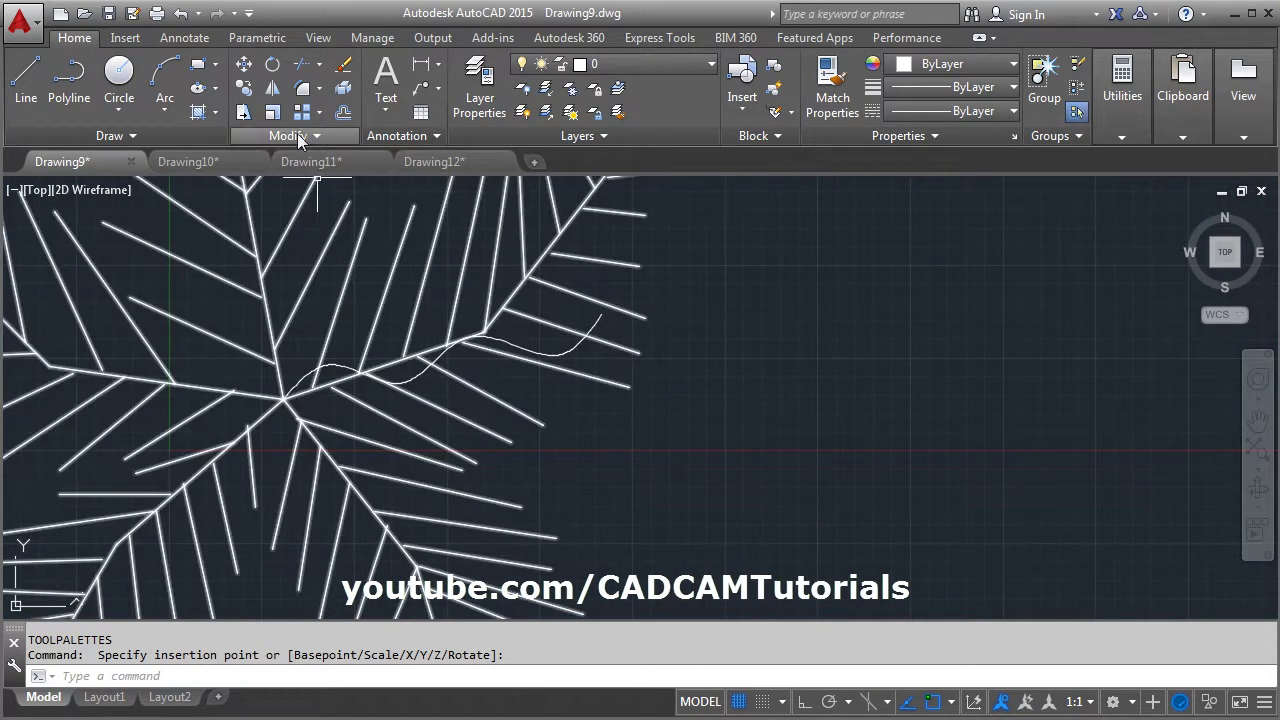
Scale the tree block by 0.1 about its centre and fit the curve in view
{"action": "left_click", "coordinate": [275, 112]}
{"action": "left_click", "coordinate": [334, 463]}
{"action": "key", "text": "Return"}
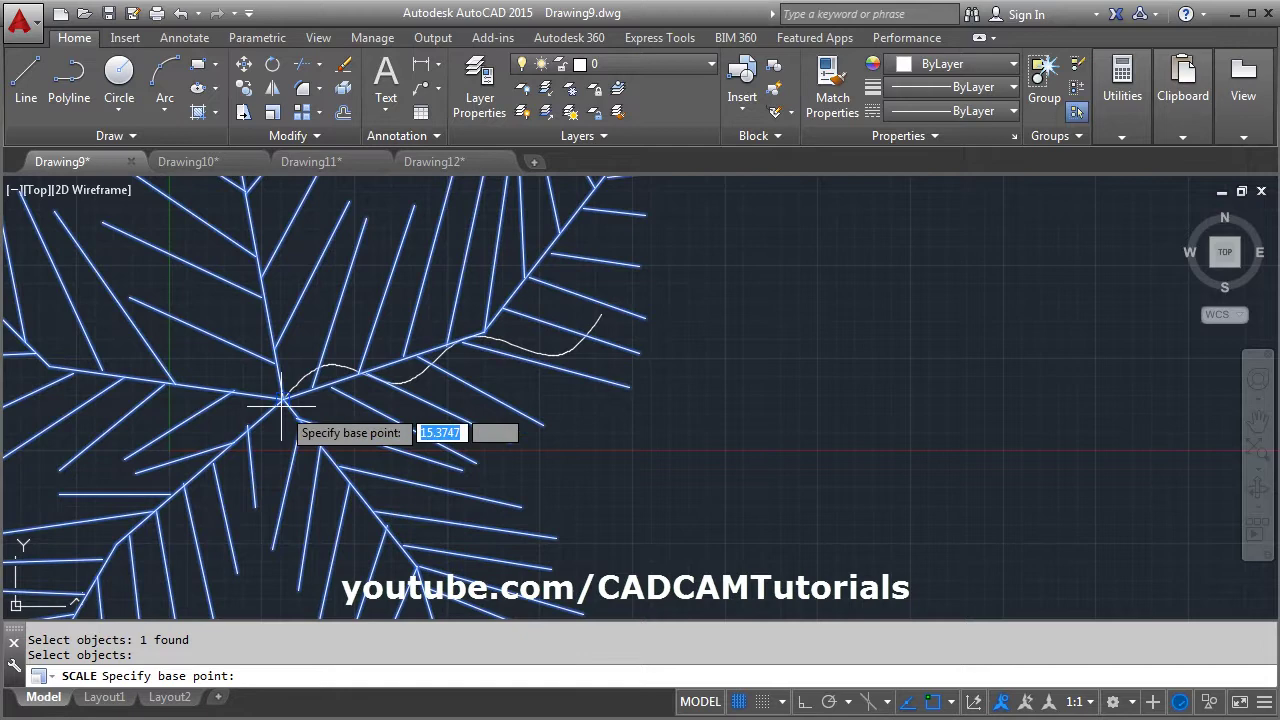
{"action": "left_click", "coordinate": [284, 399]}
{"action": "type", "text": ".1"}
{"action": "scroll", "coordinate": [284, 399], "scroll_direction": "up", "scroll_amount": 3}
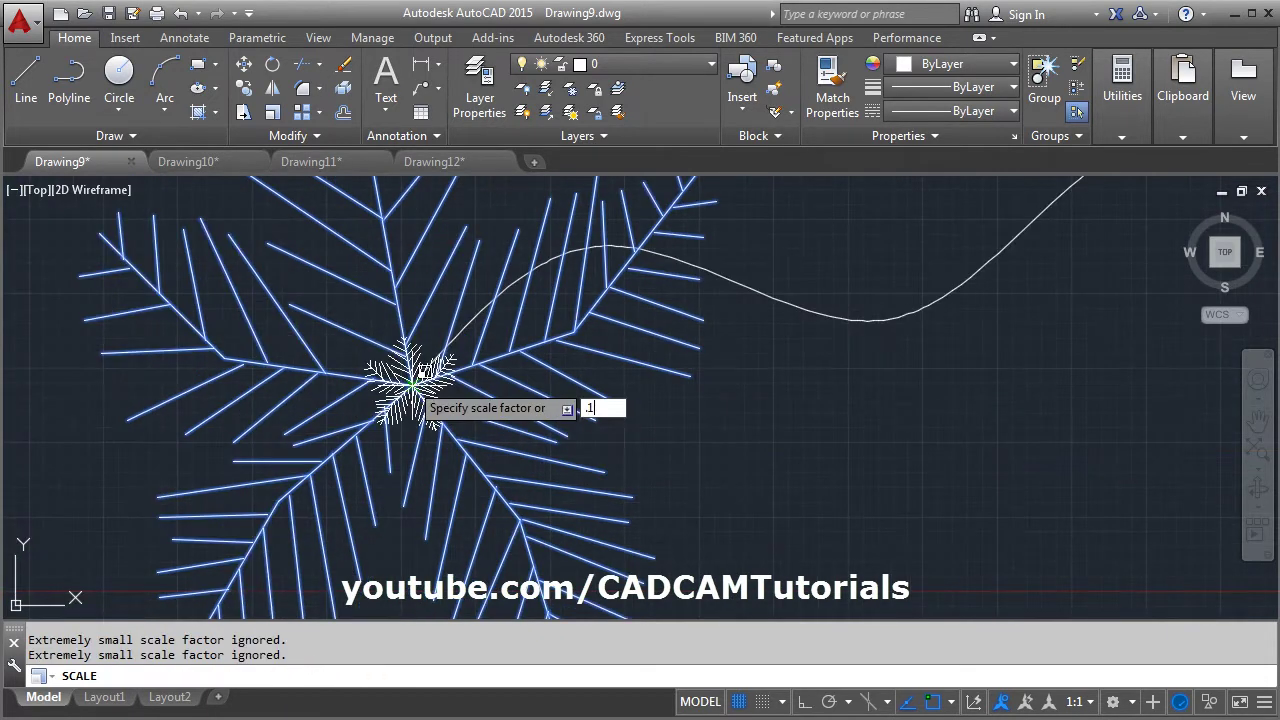
{"action": "key", "text": "Return"}
{"action": "scroll", "coordinate": [437, 400], "scroll_direction": "down", "scroll_amount": 2}
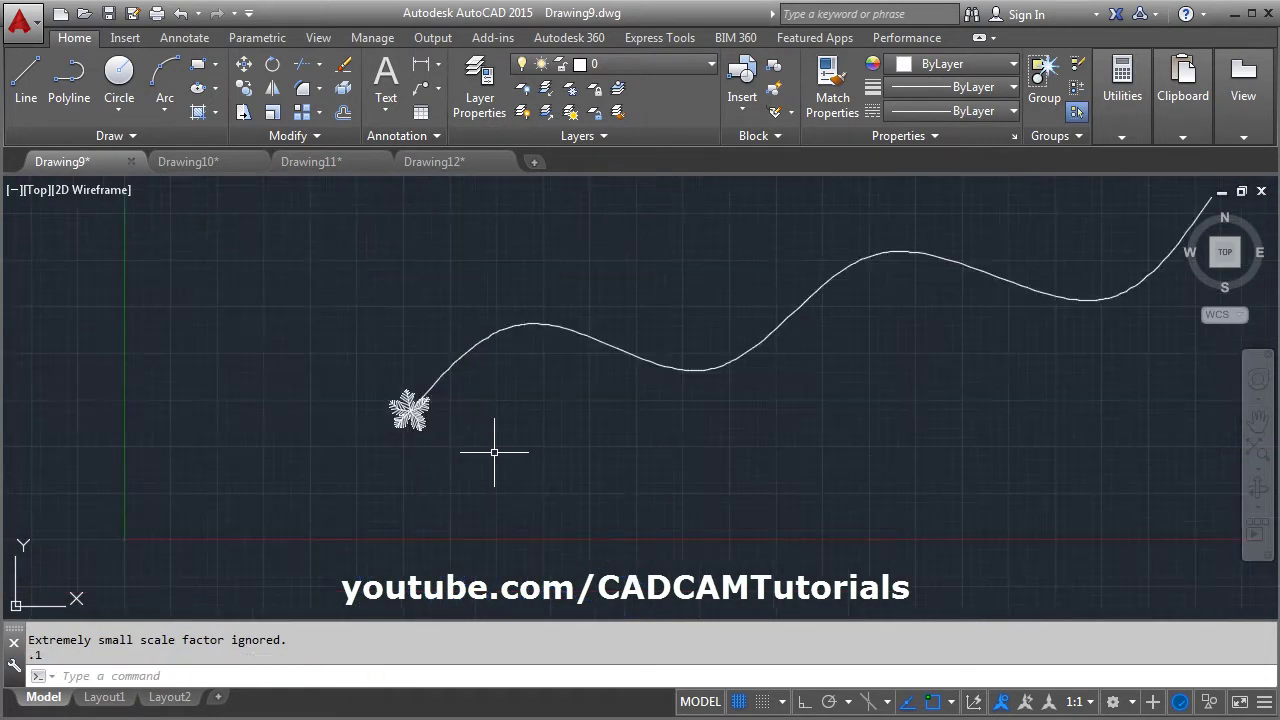
{"action": "mouse_move", "coordinate": [729, 452]}
{"action": "middle_mouse_down"}
{"action": "mouse_move", "coordinate": [471, 537]}
{"action": "mouse_move", "coordinate": [481, 531]}
{"action": "middle_mouse_up"}
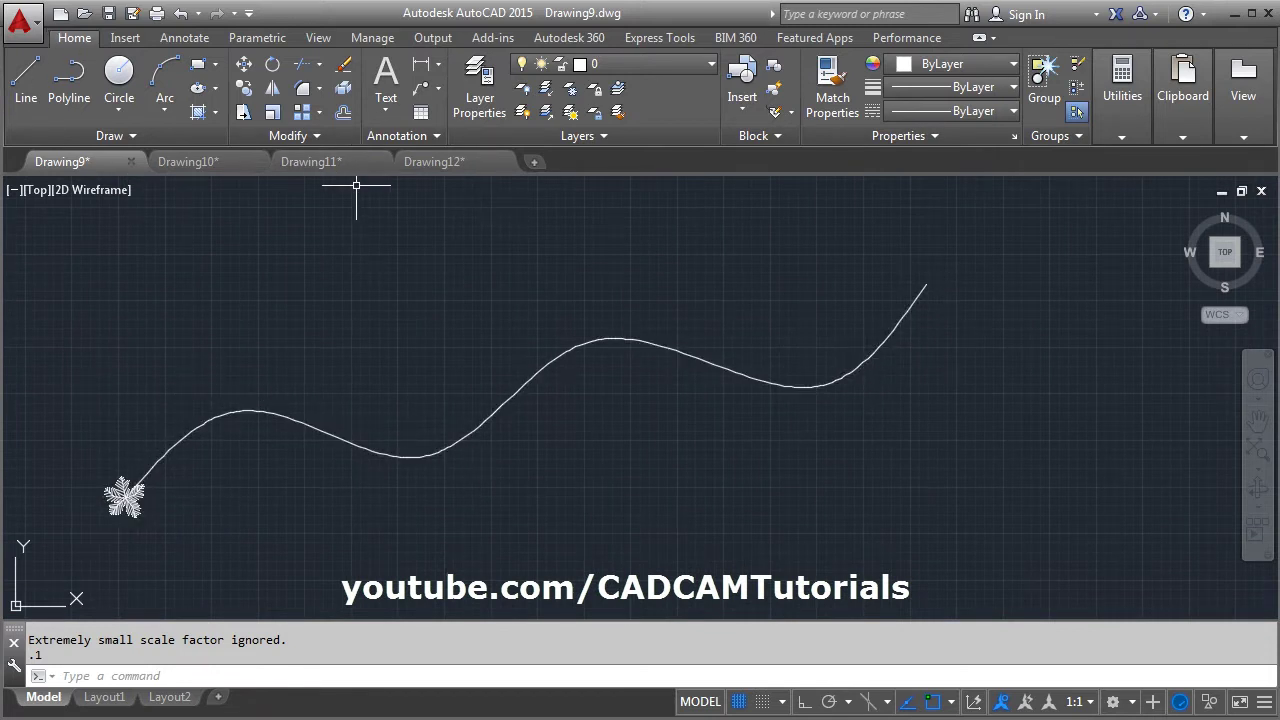
Create a path array of the tree block along the spline, giving 12 items
{"action": "left_click", "coordinate": [321, 111]}
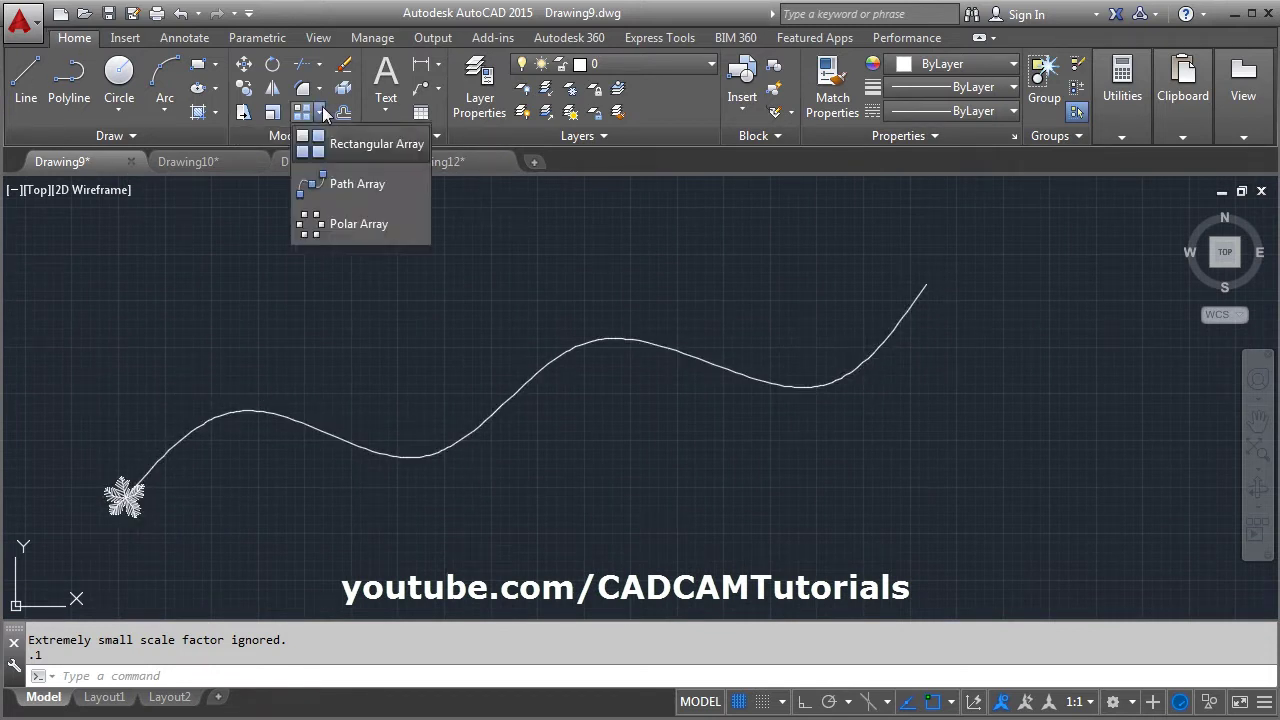
{"action": "left_click", "coordinate": [340, 184]}
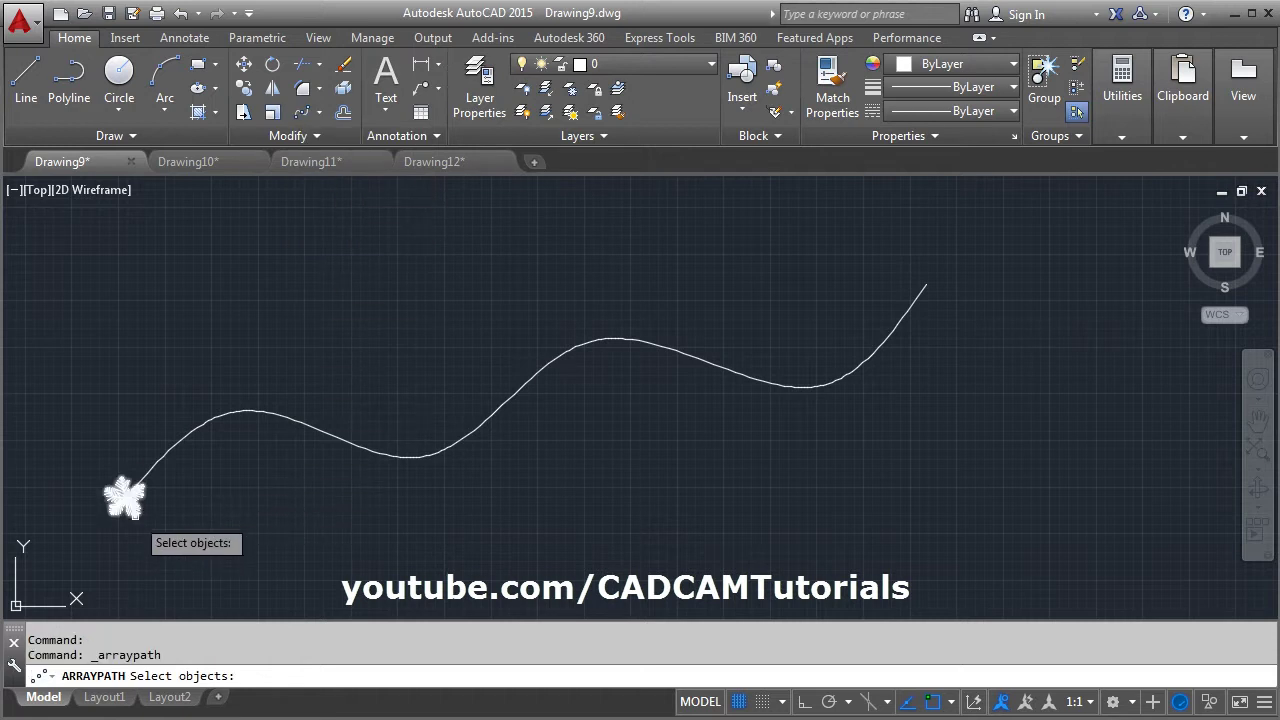
{"action": "left_click", "coordinate": [134, 505]}
{"action": "key", "text": "Return"}
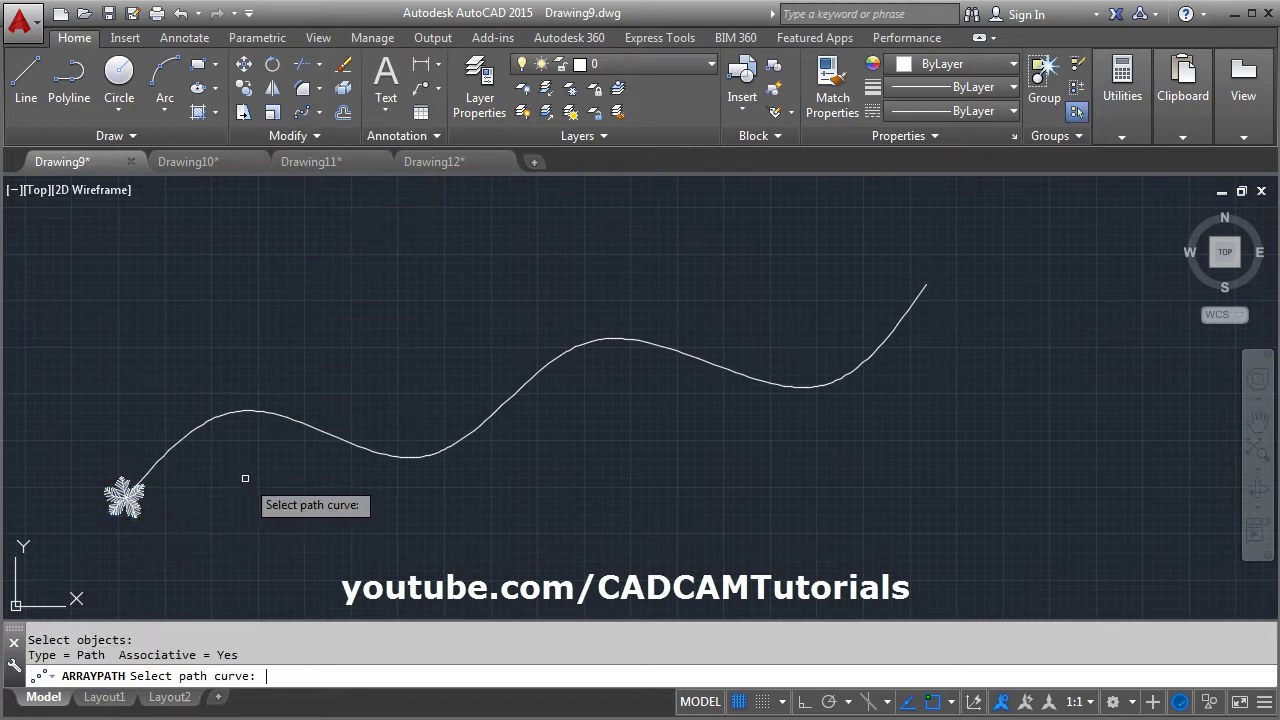
{"action": "left_click", "coordinate": [212, 420]}
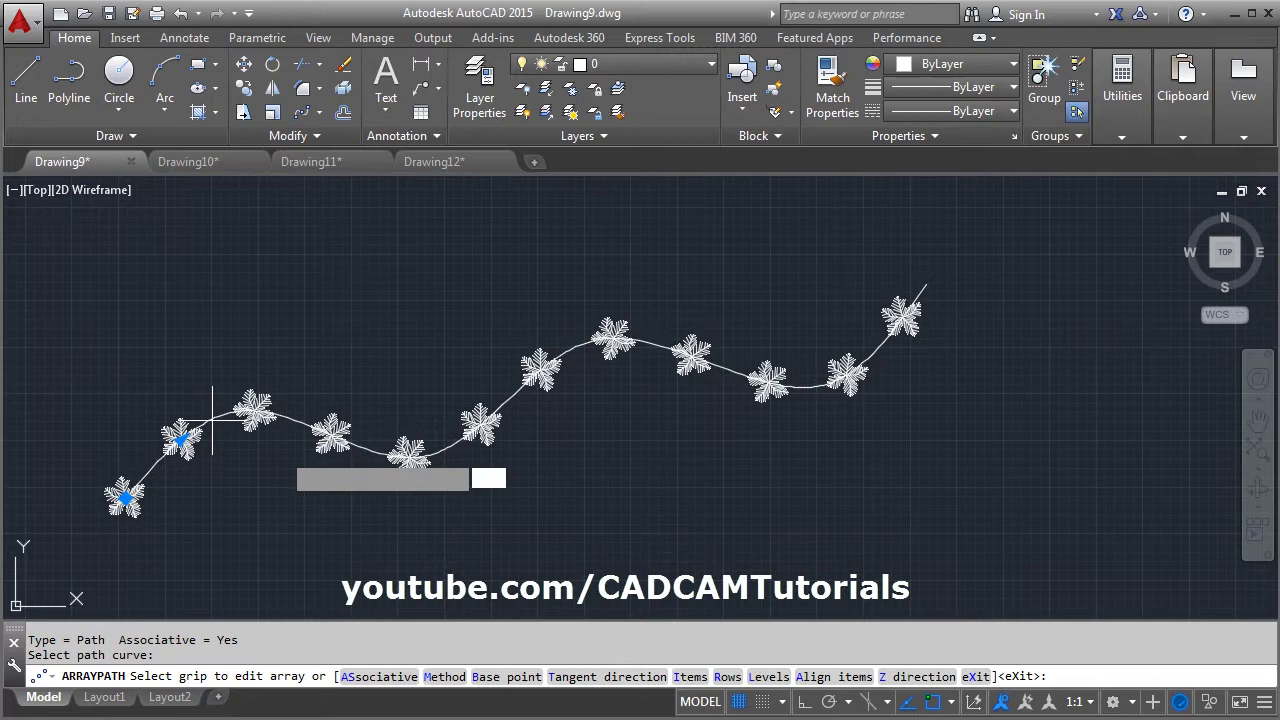
{"action": "scroll", "coordinate": [310, 476], "scroll_direction": "up", "scroll_amount": 2}
{"action": "scroll", "coordinate": [310, 476], "scroll_direction": "down", "scroll_amount": 2}
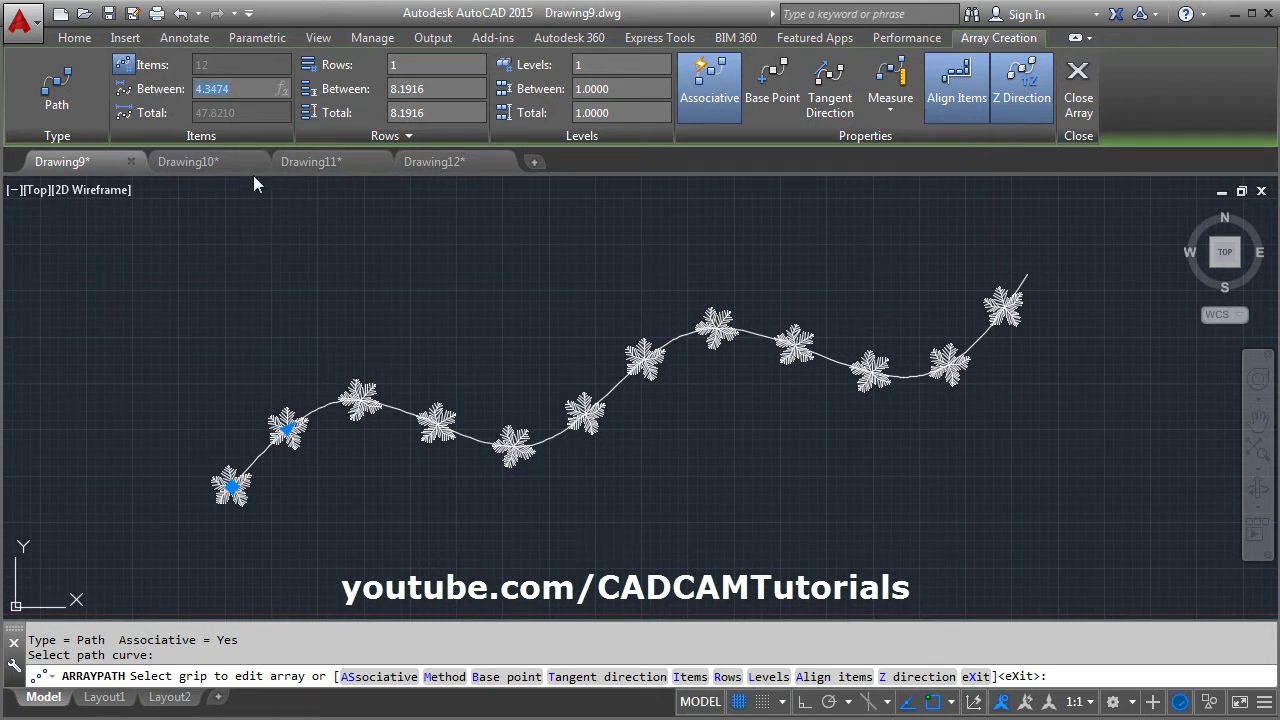
Try item spacings of 5 and 10, settling on 3 for 17 trees
{"action": "type", "text": "5"}
{"action": "key", "text": "Return"}
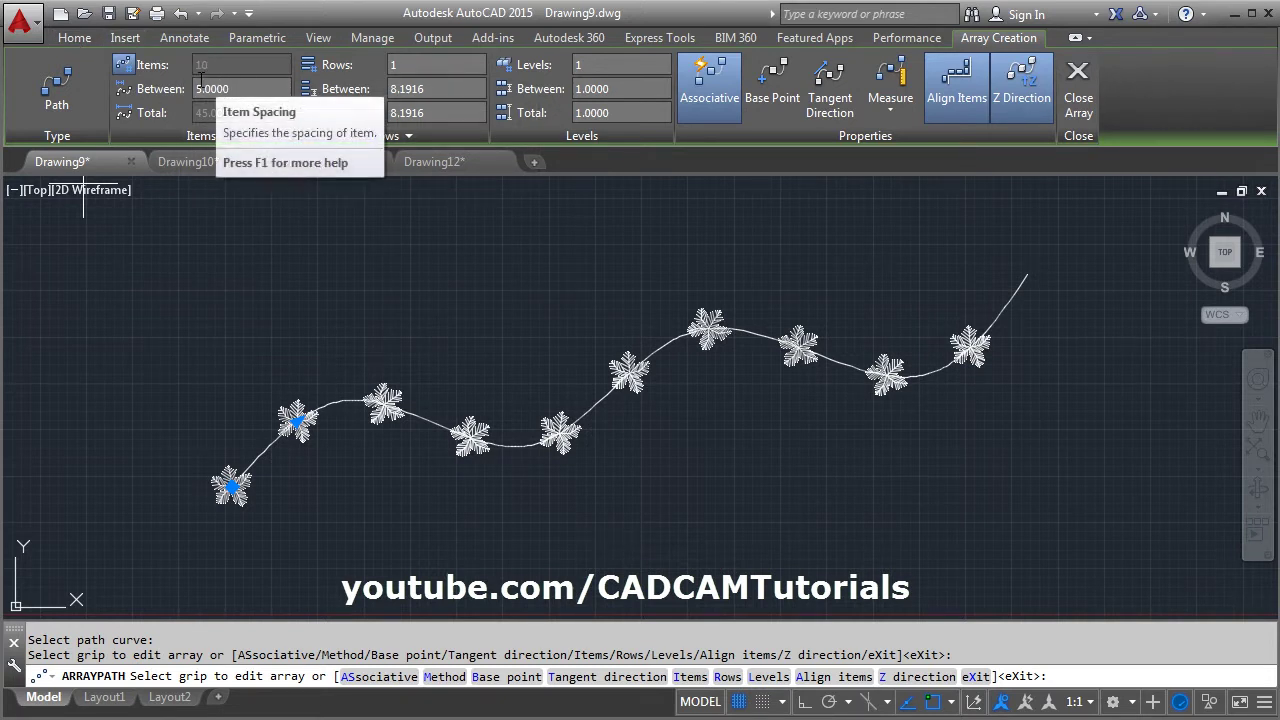
{"action": "left_click", "coordinate": [240, 90]}
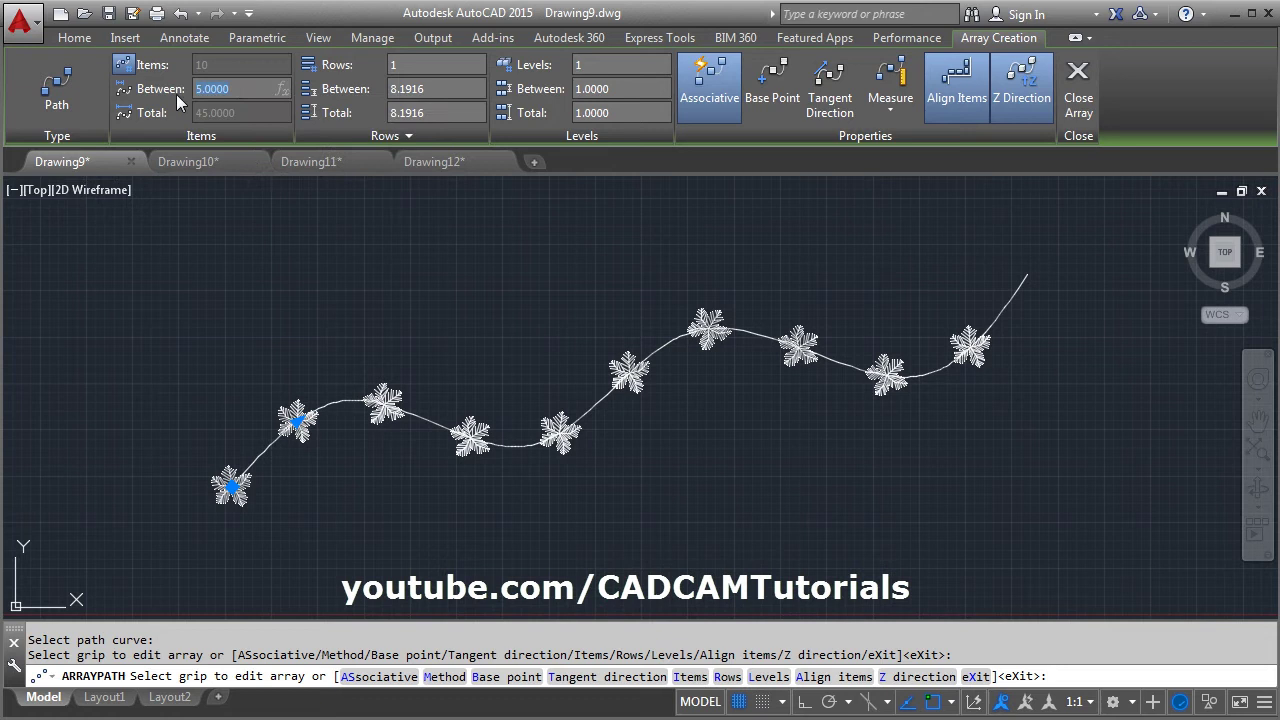
{"action": "type", "text": "10"}
{"action": "key", "text": "Return"}
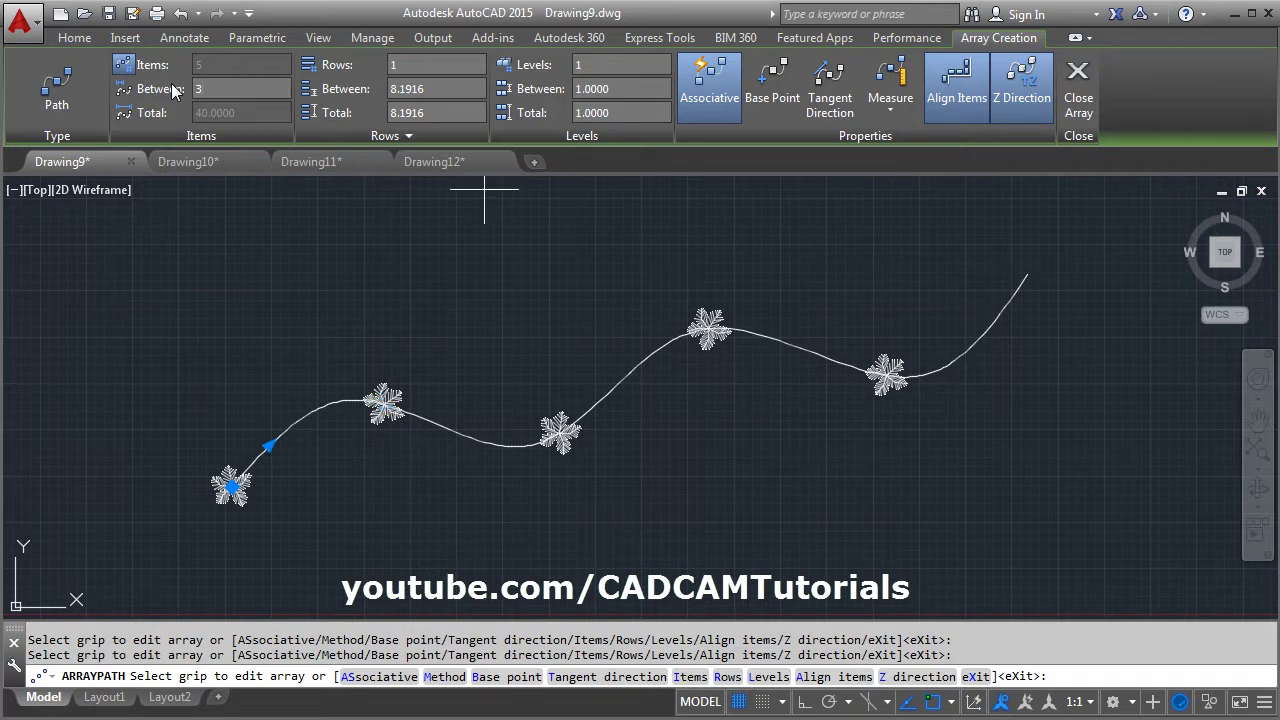
{"action": "type", "text": "3"}
{"action": "key", "text": "Return"}
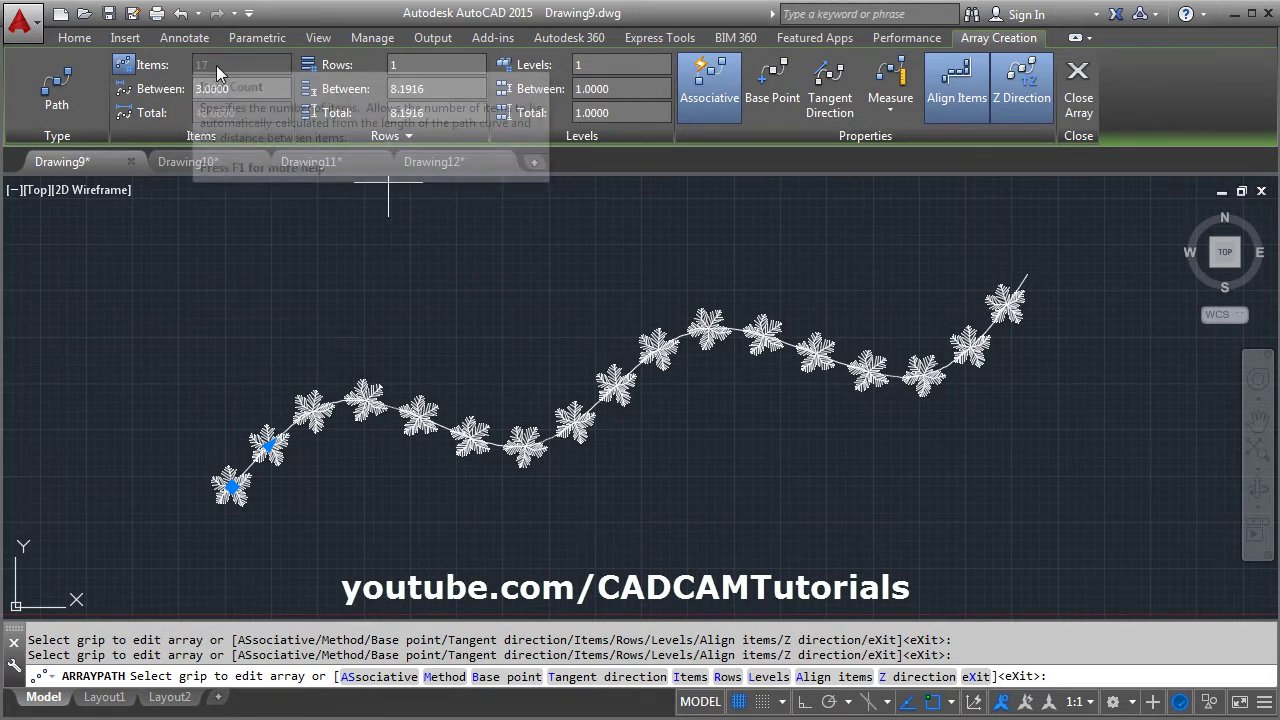
Switch the array method to Divide, spreading 15 trees evenly along the spline
{"action": "left_click", "coordinate": [891, 112]}
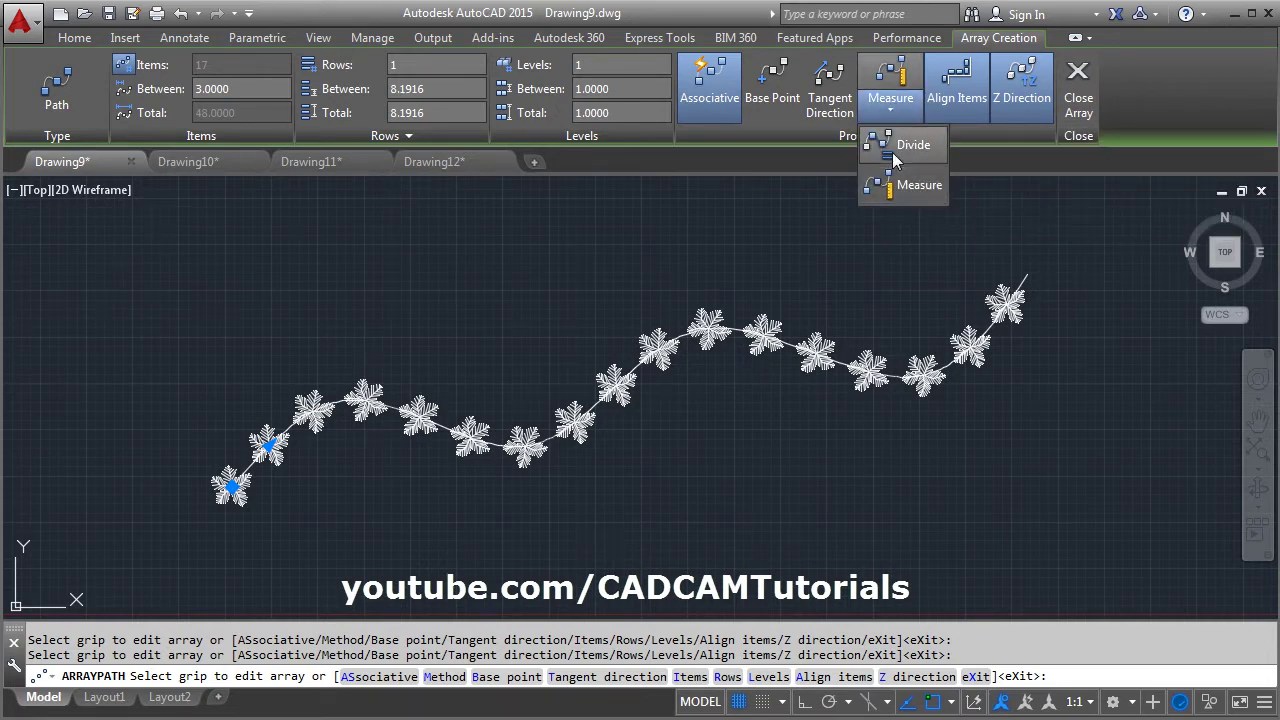
{"action": "left_click", "coordinate": [891, 151]}
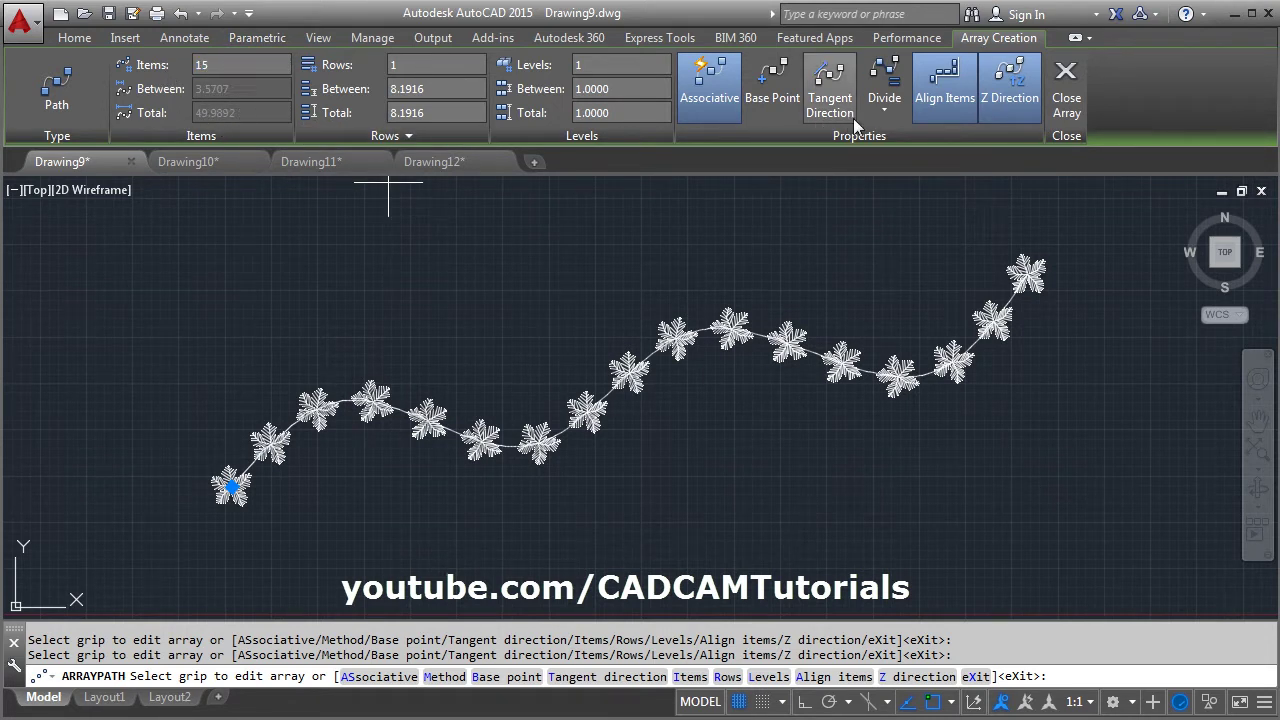
{"action": "left_click", "coordinate": [884, 100]}
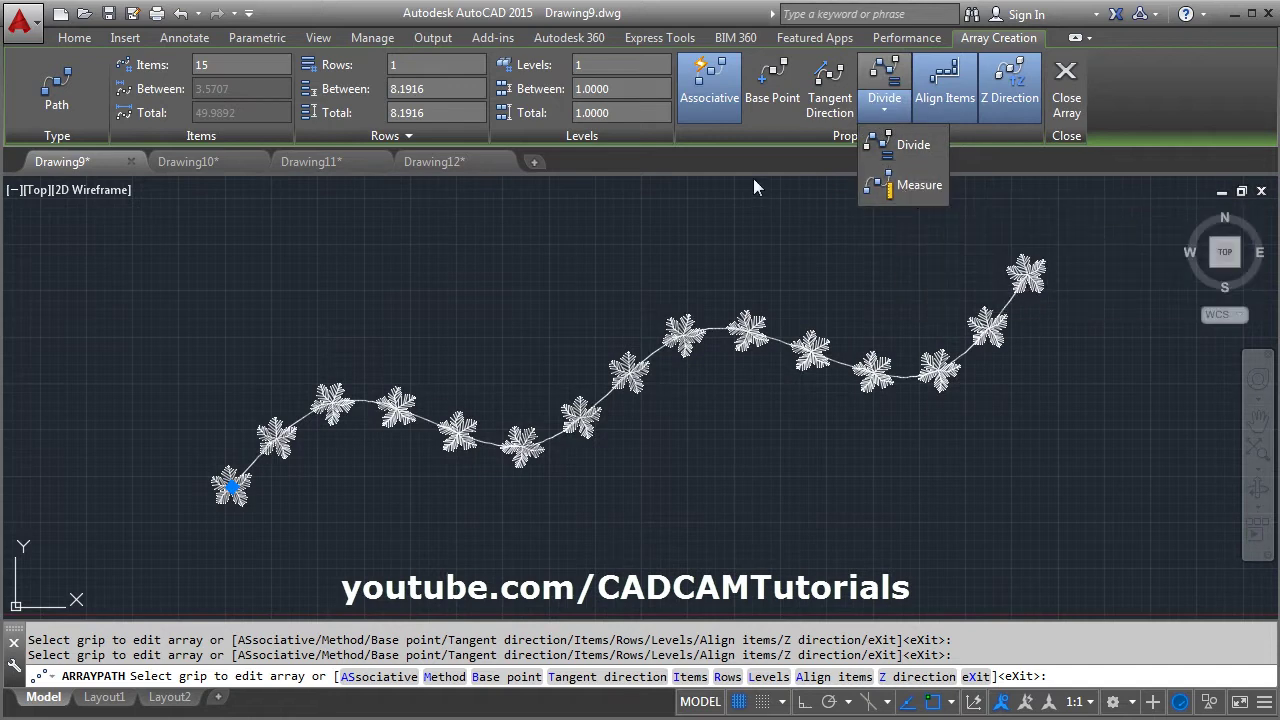
Set the path array to 3 rows with a row spacing of 5
{"action": "left_click", "coordinate": [407, 66]}
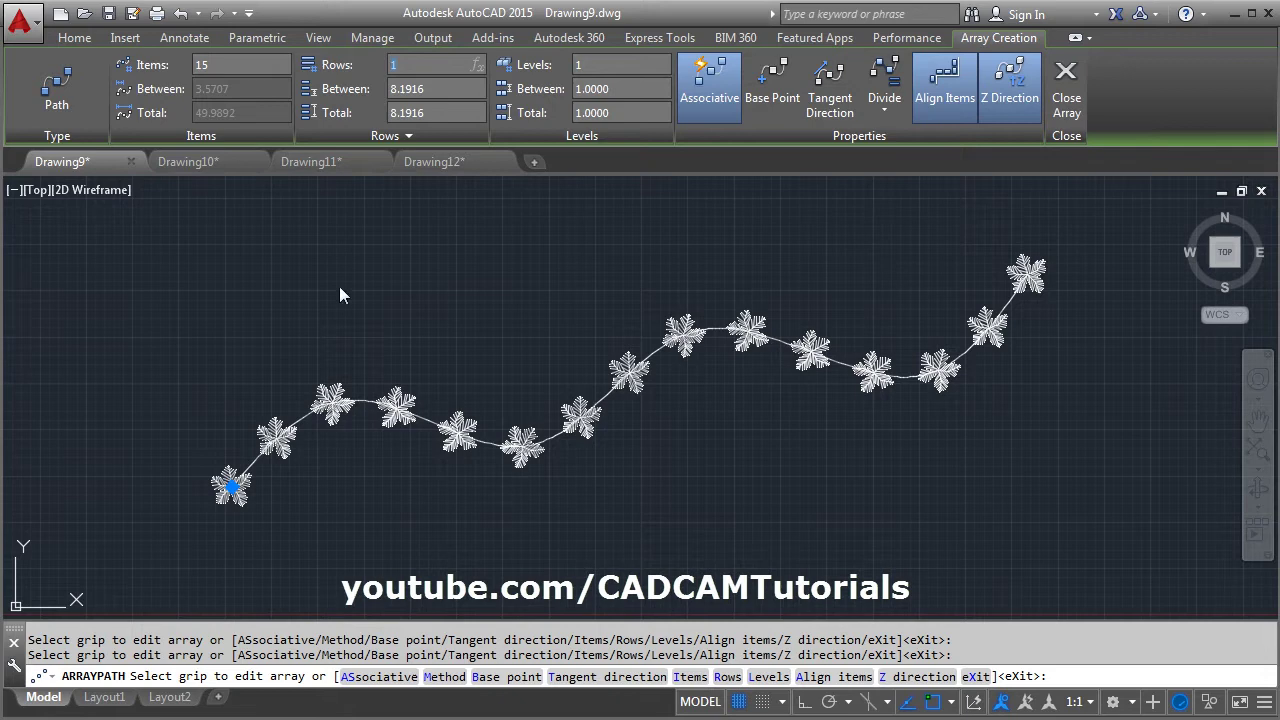
{"action": "type", "text": "3"}
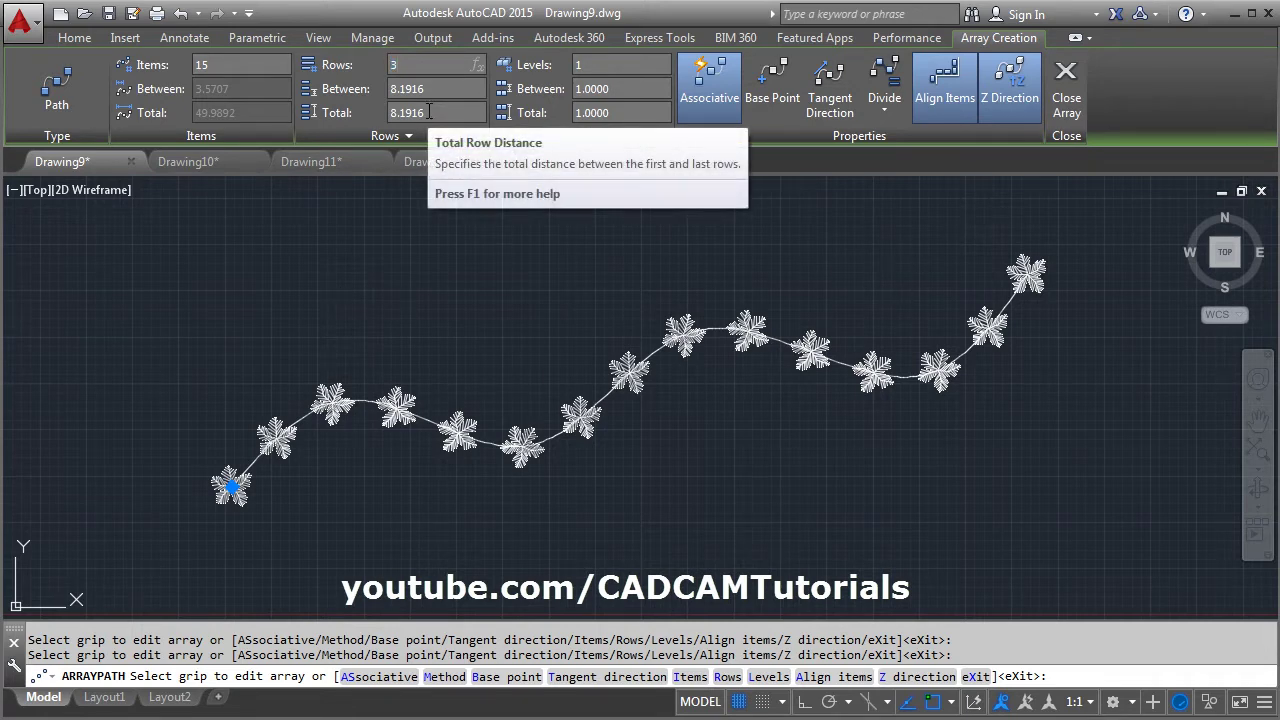
{"action": "key", "text": "Return"}
{"action": "scroll", "coordinate": [495, 385], "scroll_direction": "down", "scroll_amount": 3}
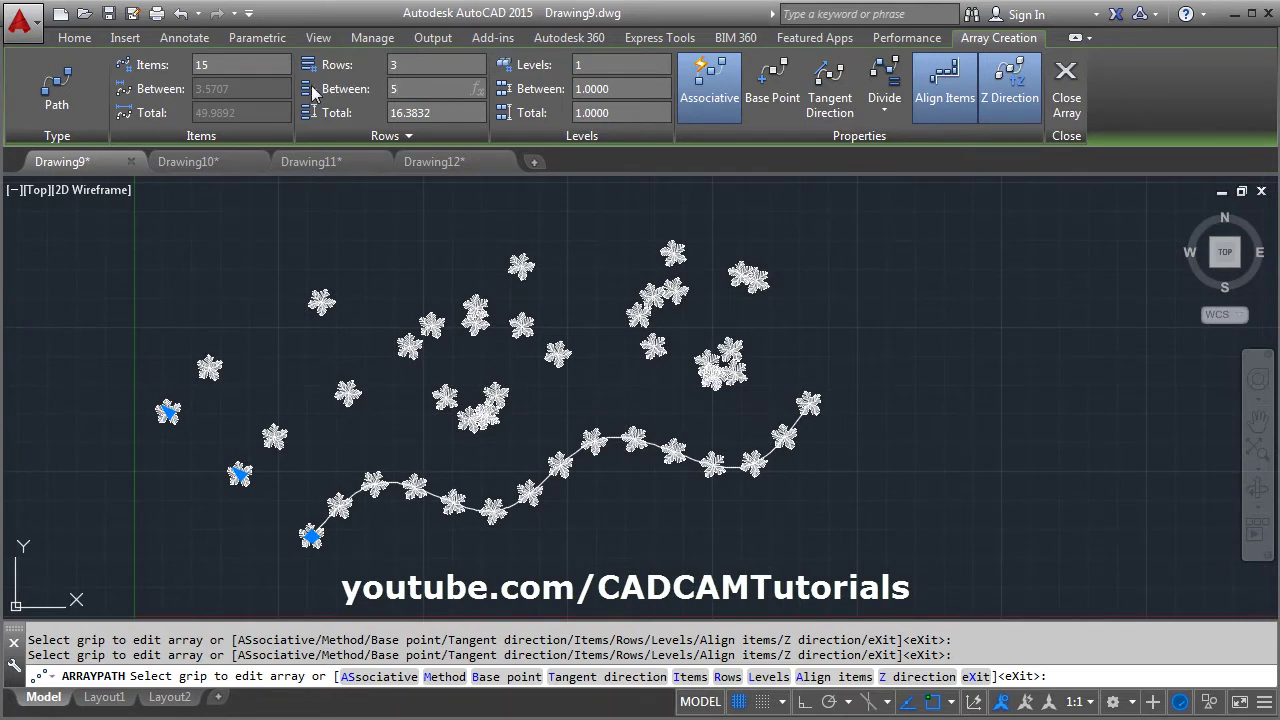
{"action": "type", "text": "5"}
{"action": "key", "text": "Return"}
Inspect the upper rows, then reduce the array back to a single row
{"action": "scroll", "coordinate": [488, 484], "scroll_direction": "up", "scroll_amount": 2}
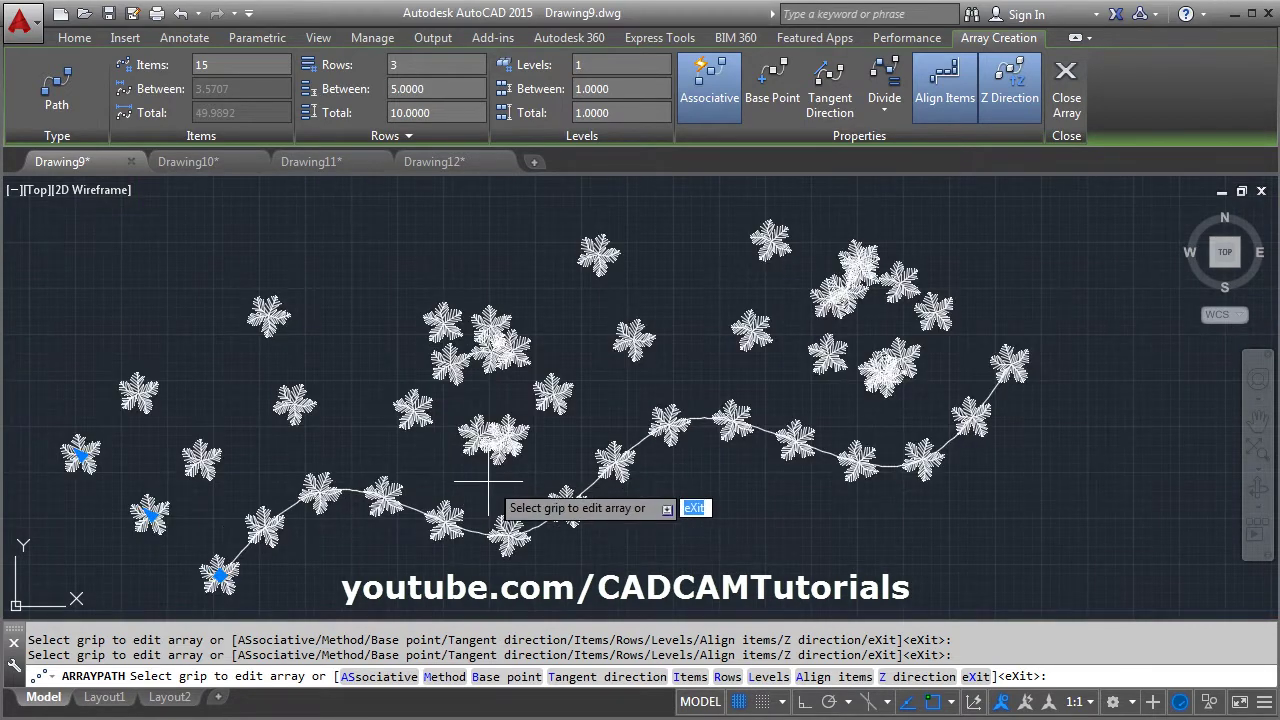
{"action": "middle_click_drag", "start_coordinate": [488, 484], "coordinate": [494, 449]}
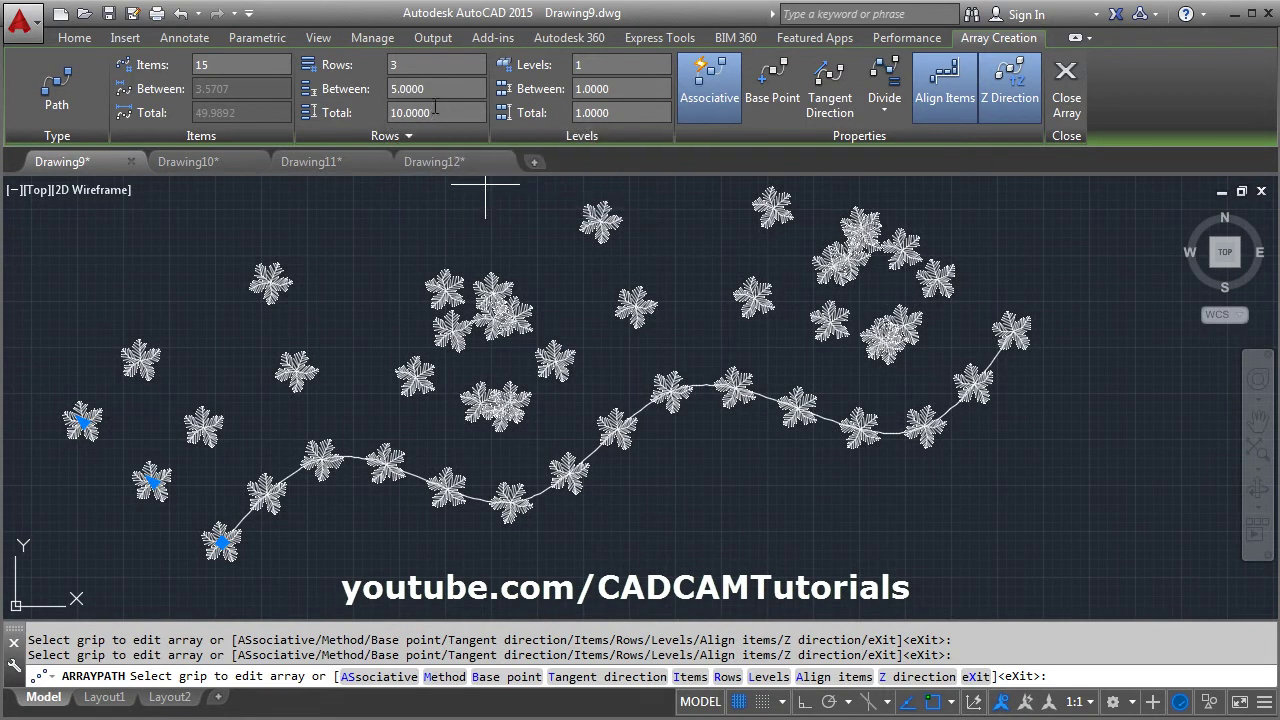
{"action": "scroll", "coordinate": [490, 355], "scroll_direction": "down", "scroll_amount": 2}
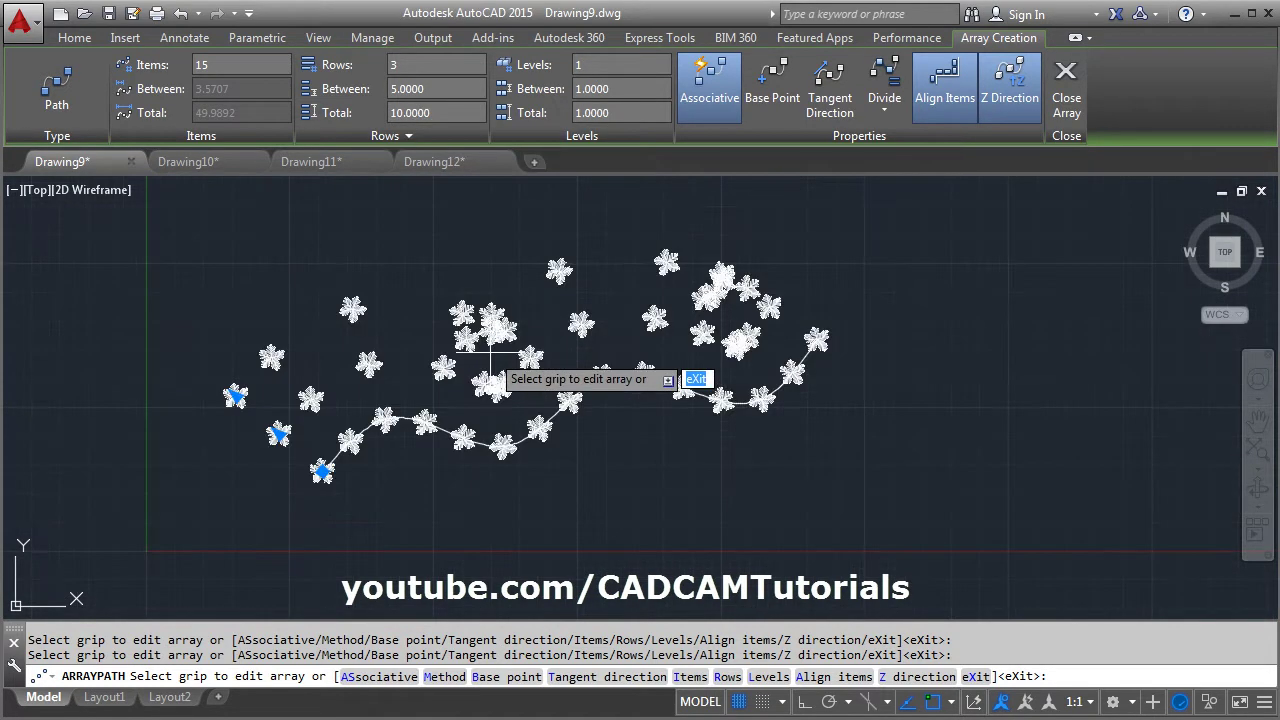
{"action": "scroll", "coordinate": [529, 357], "scroll_direction": "up", "scroll_amount": 2}
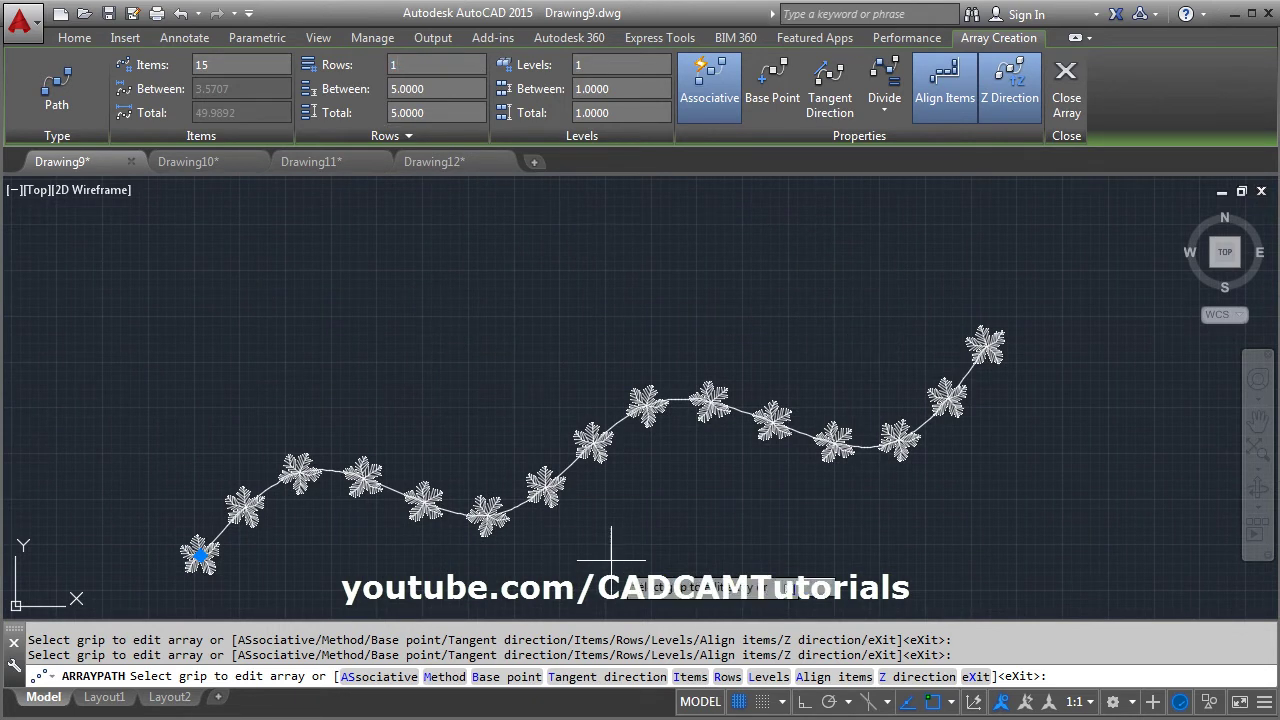
{"action": "middle_click_drag", "start_coordinate": [600, 529], "coordinate": [591, 446]}
{"action": "scroll", "coordinate": [610, 428], "scroll_direction": "up", "scroll_amount": 1}
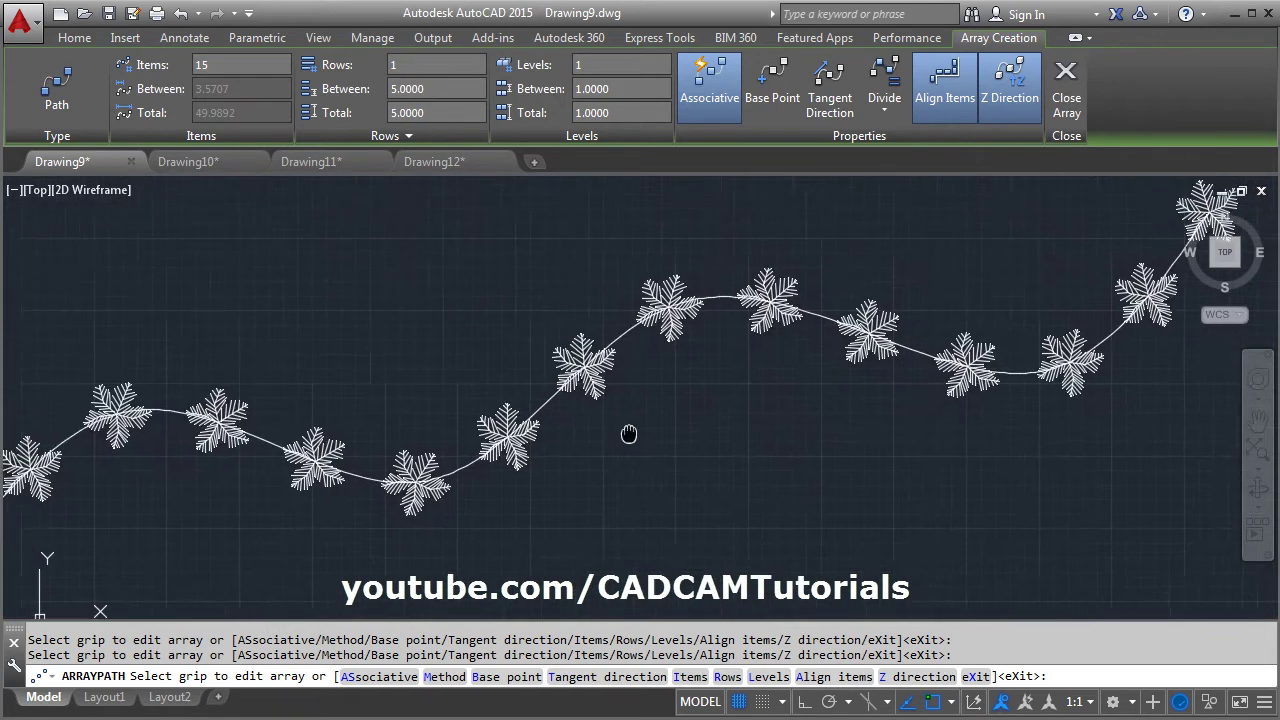
{"action": "scroll", "coordinate": [600, 430], "scroll_direction": "down", "scroll_amount": 2}
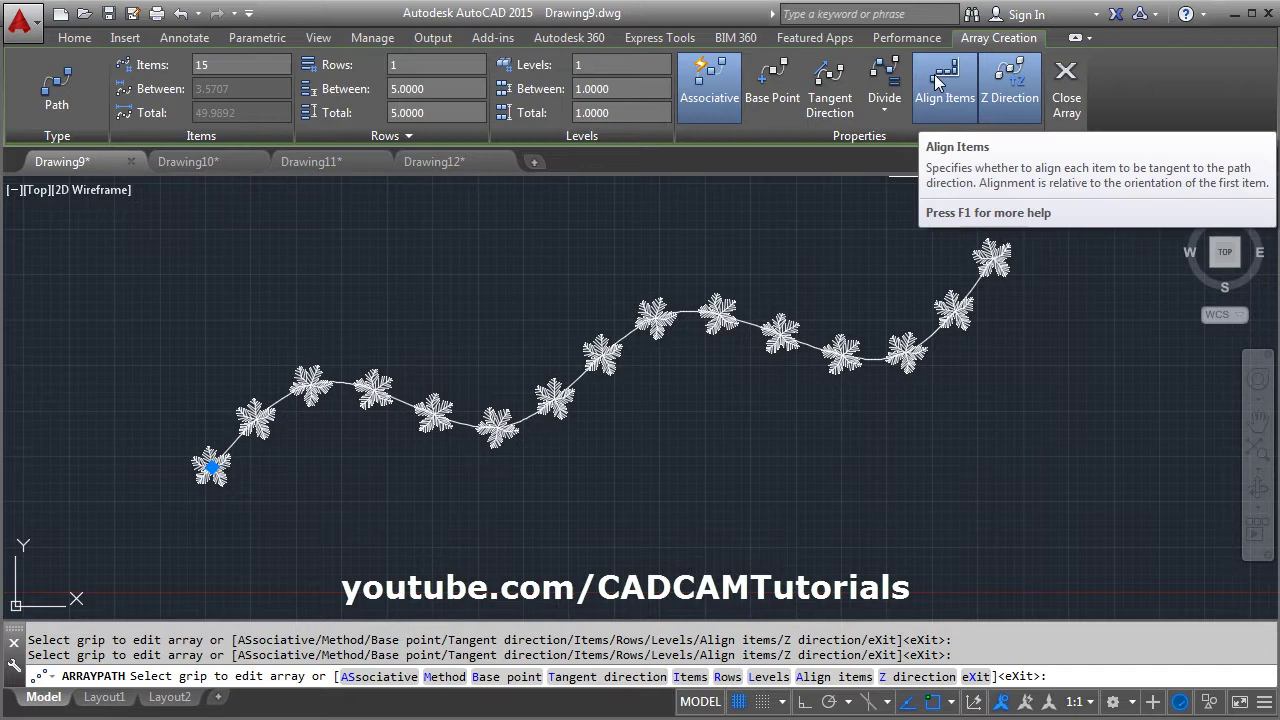
Toggle Align Items off and back on, then close the path array
{"action": "left_click", "coordinate": [935, 100]}
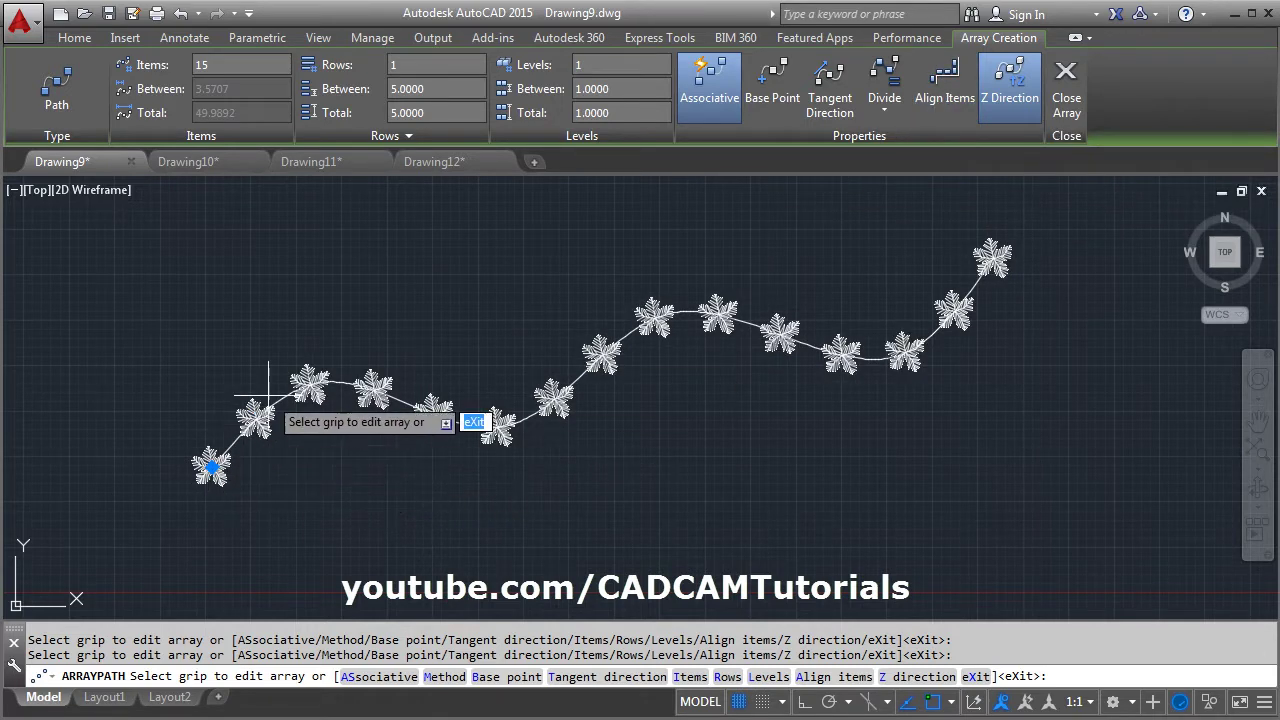
{"action": "left_click", "coordinate": [944, 90]}
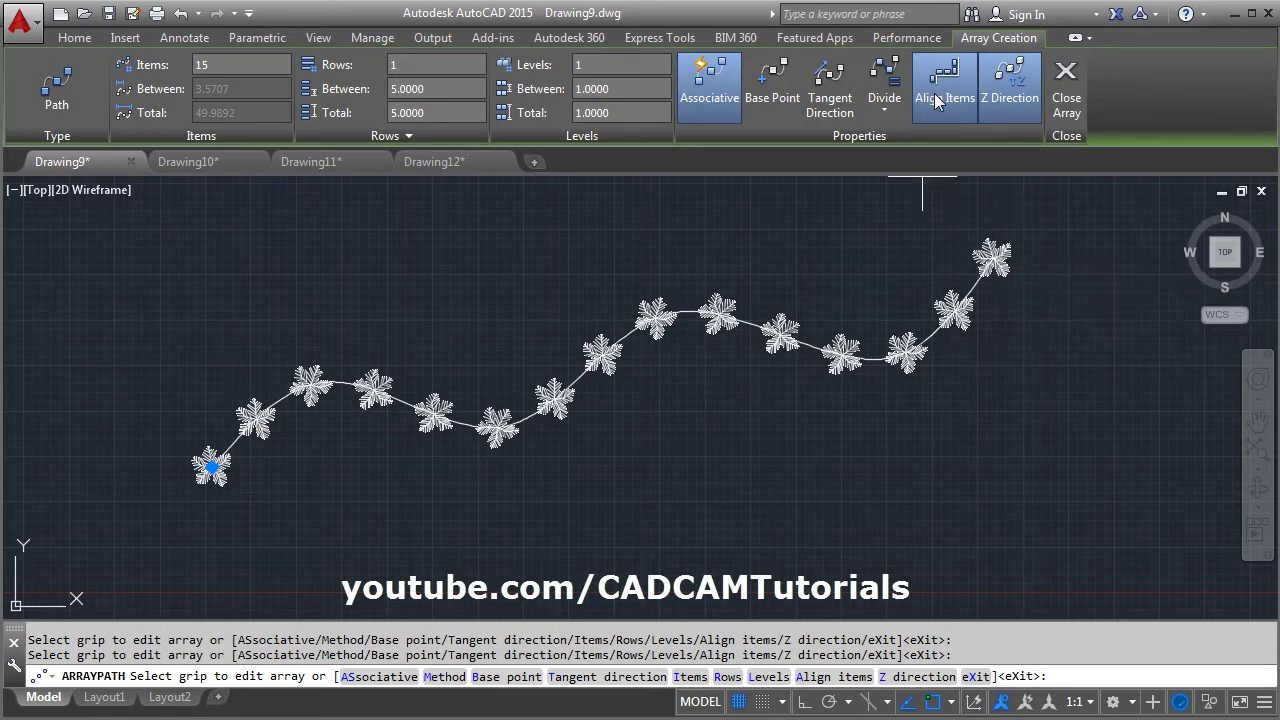
{"action": "left_click", "coordinate": [1066, 90]}
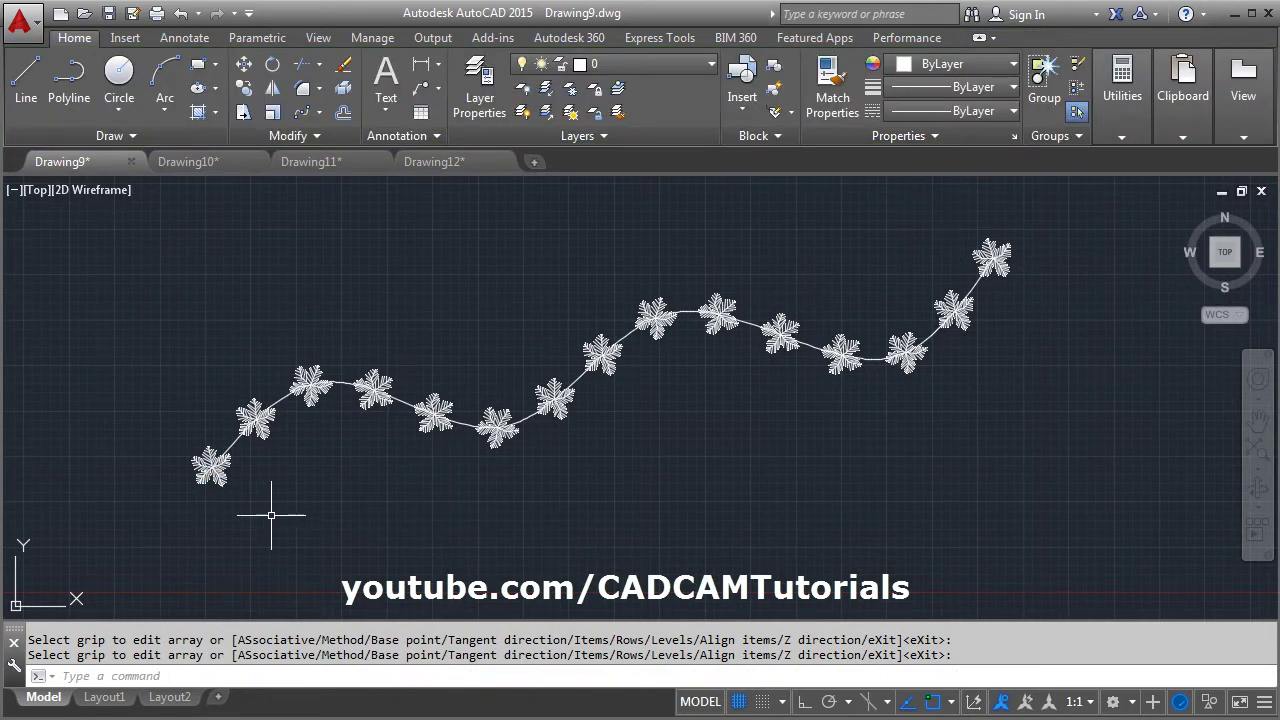
Enter Edit Source on the path array, choosing one tree as the source
{"action": "left_click", "coordinate": [385, 376]}
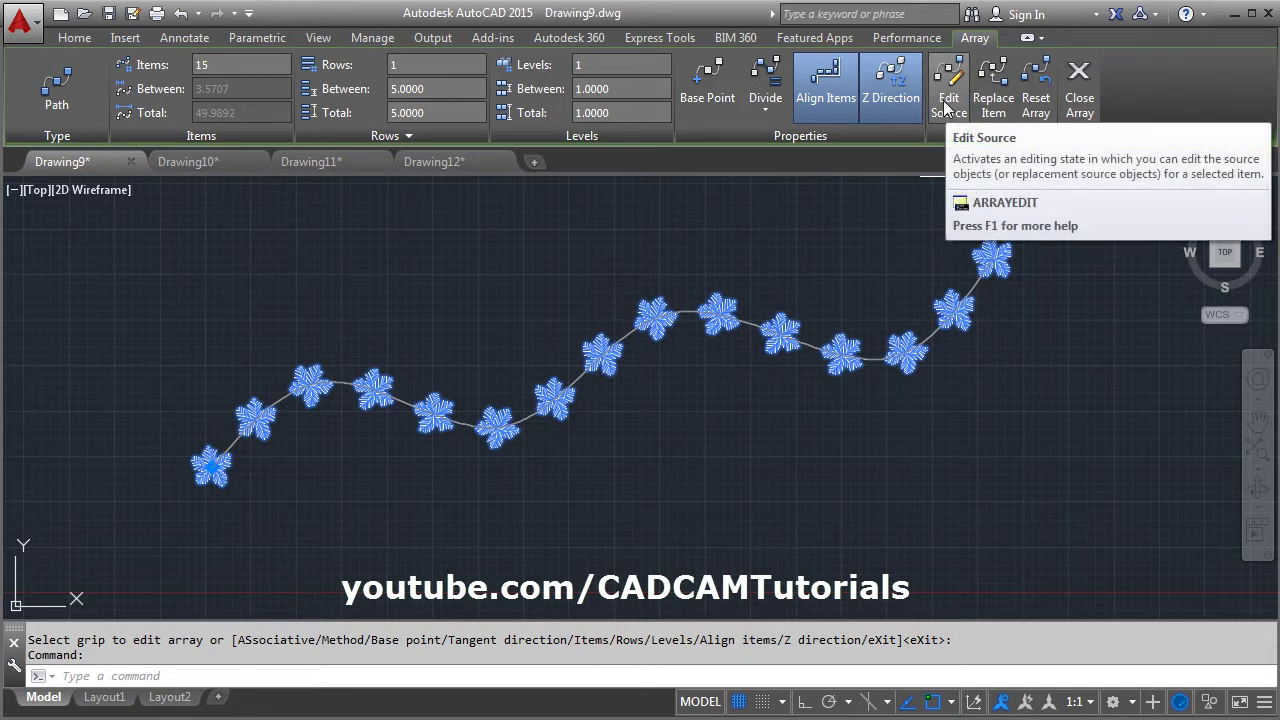
{"action": "left_click", "coordinate": [947, 103]}
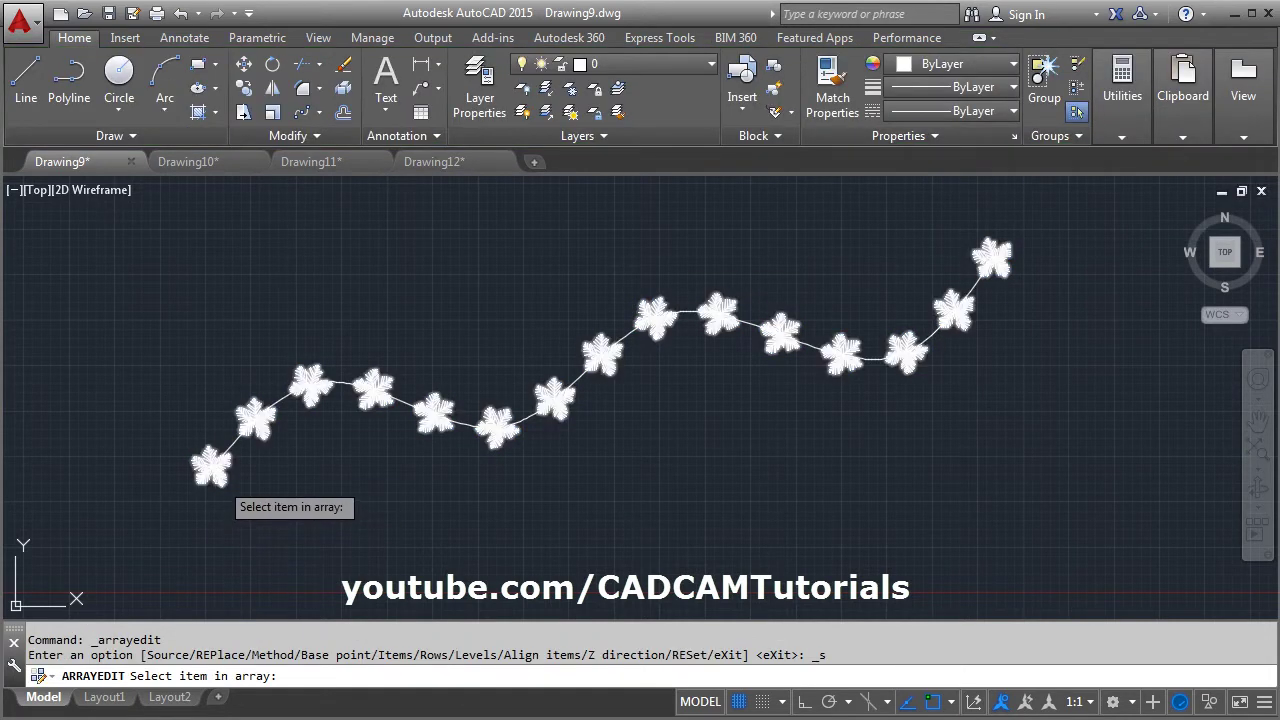
{"action": "left_click", "coordinate": [213, 466]}
{"action": "left_click", "coordinate": [686, 420]}
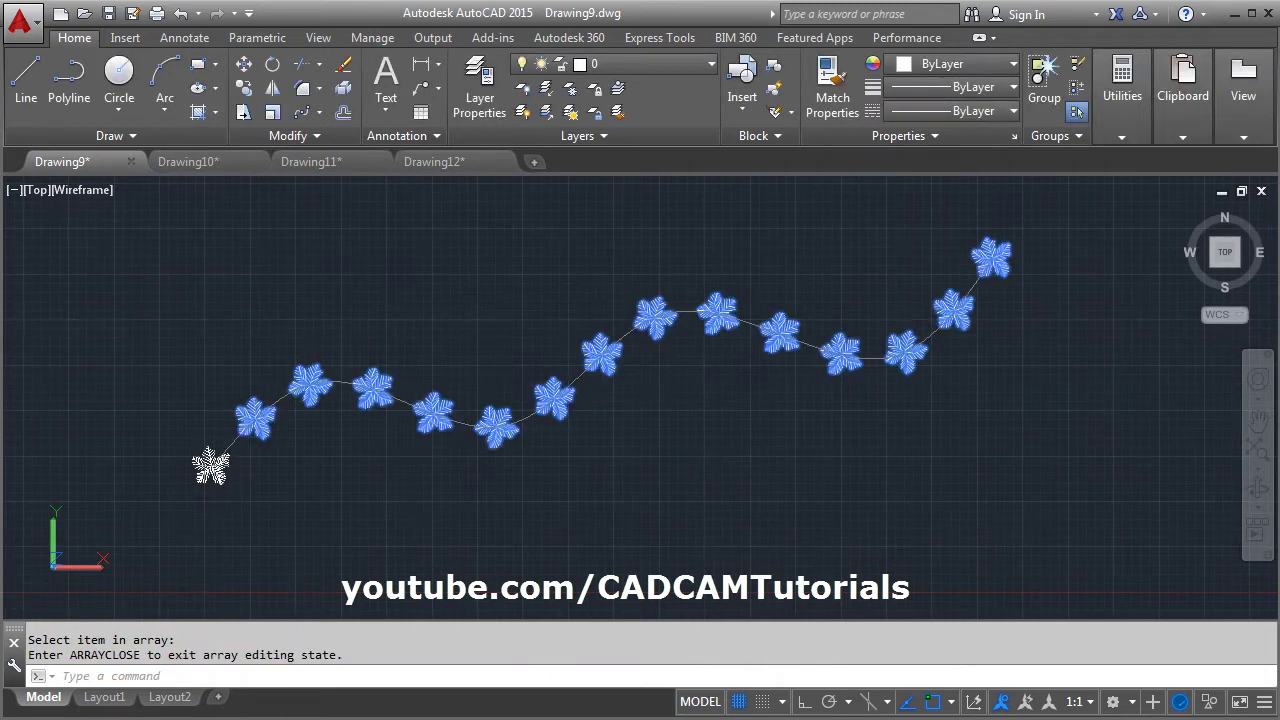
Draw a circle around the source tree so every array item is ringed
{"action": "scroll", "coordinate": [195, 465], "scroll_direction": "up", "scroll_amount": 5}
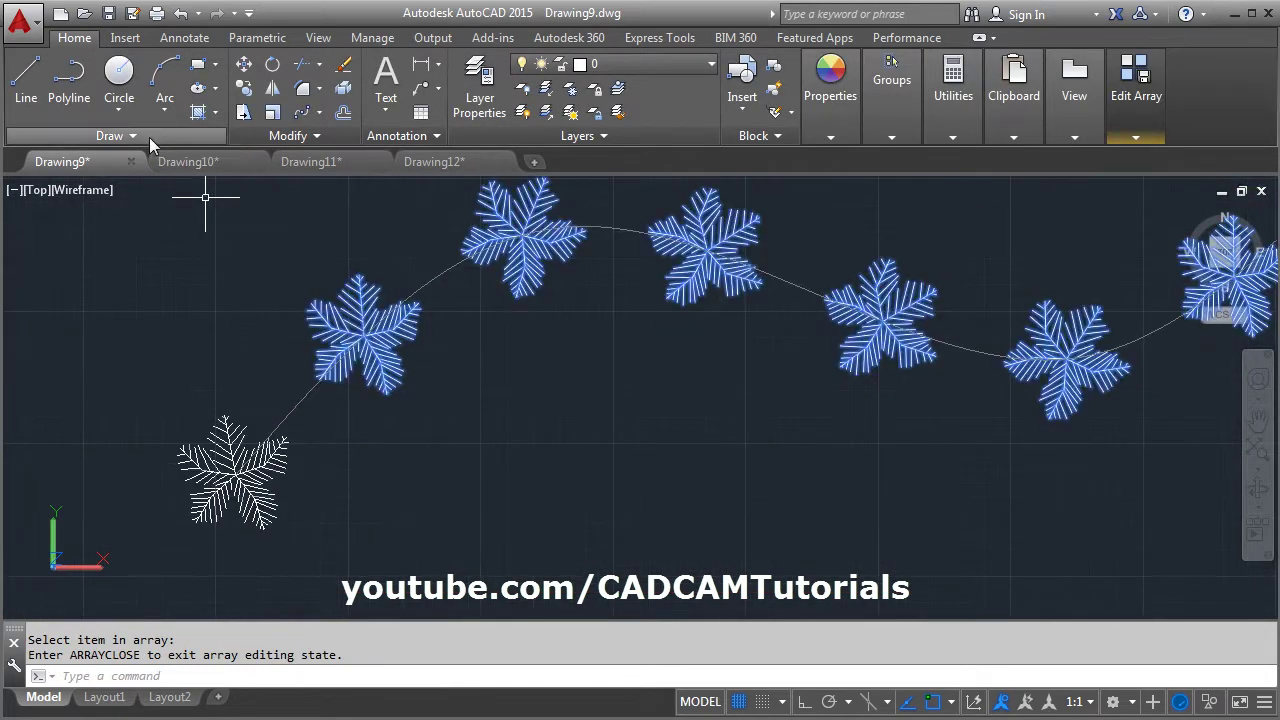
{"action": "left_click", "coordinate": [119, 80]}
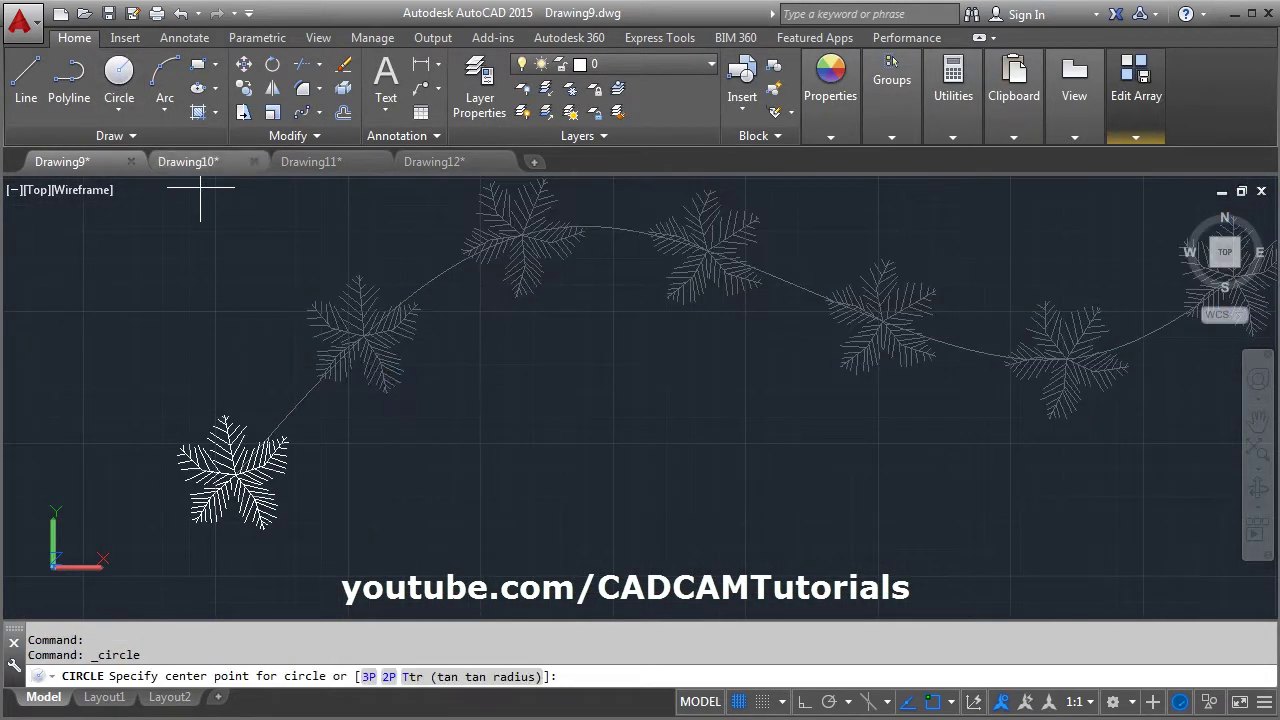
{"action": "left_click", "coordinate": [234, 471]}
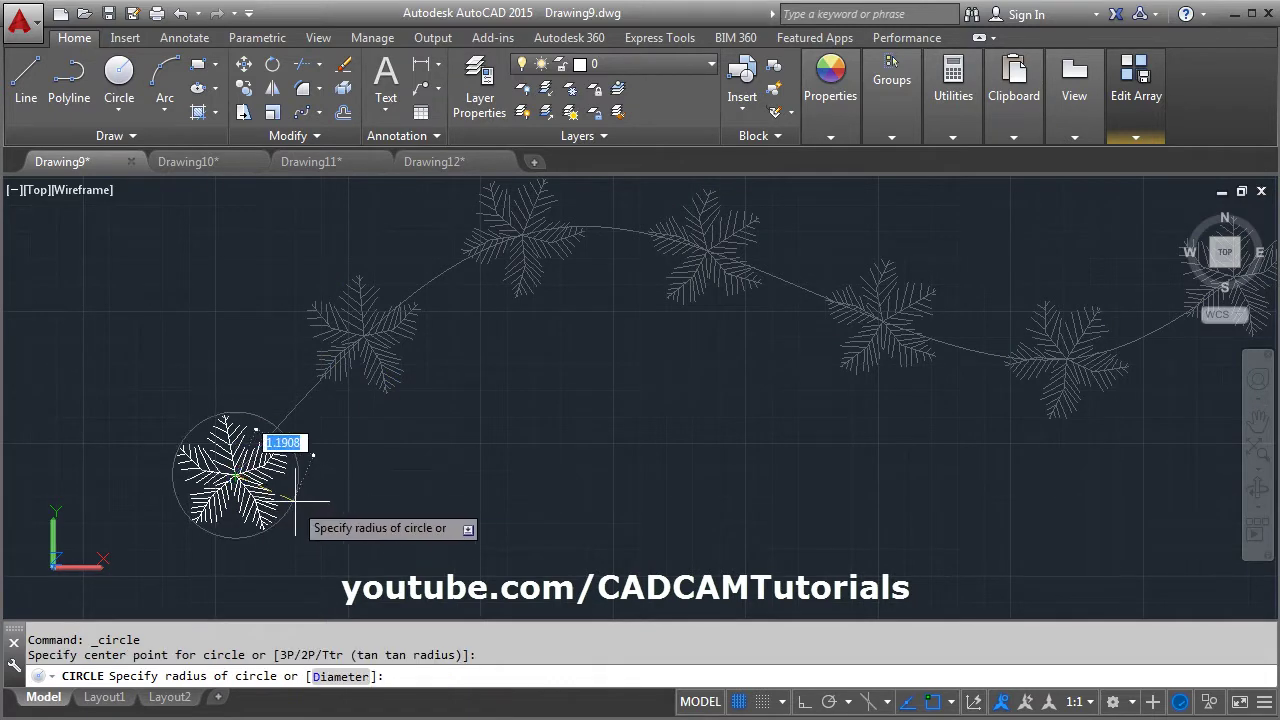
{"action": "left_click", "coordinate": [300, 445]}
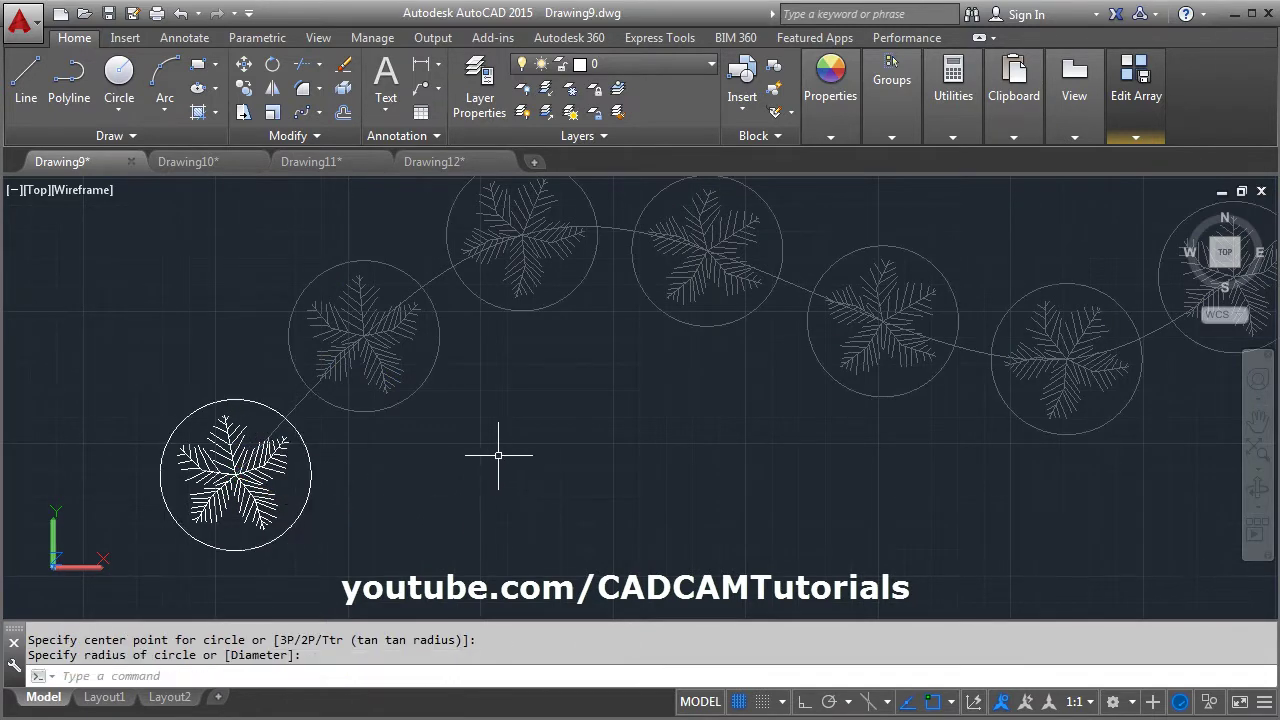
{"action": "scroll", "coordinate": [498, 456], "scroll_direction": "up", "scroll_amount": 2}
{"action": "scroll", "coordinate": [463, 450], "scroll_direction": "down", "scroll_amount": 6}
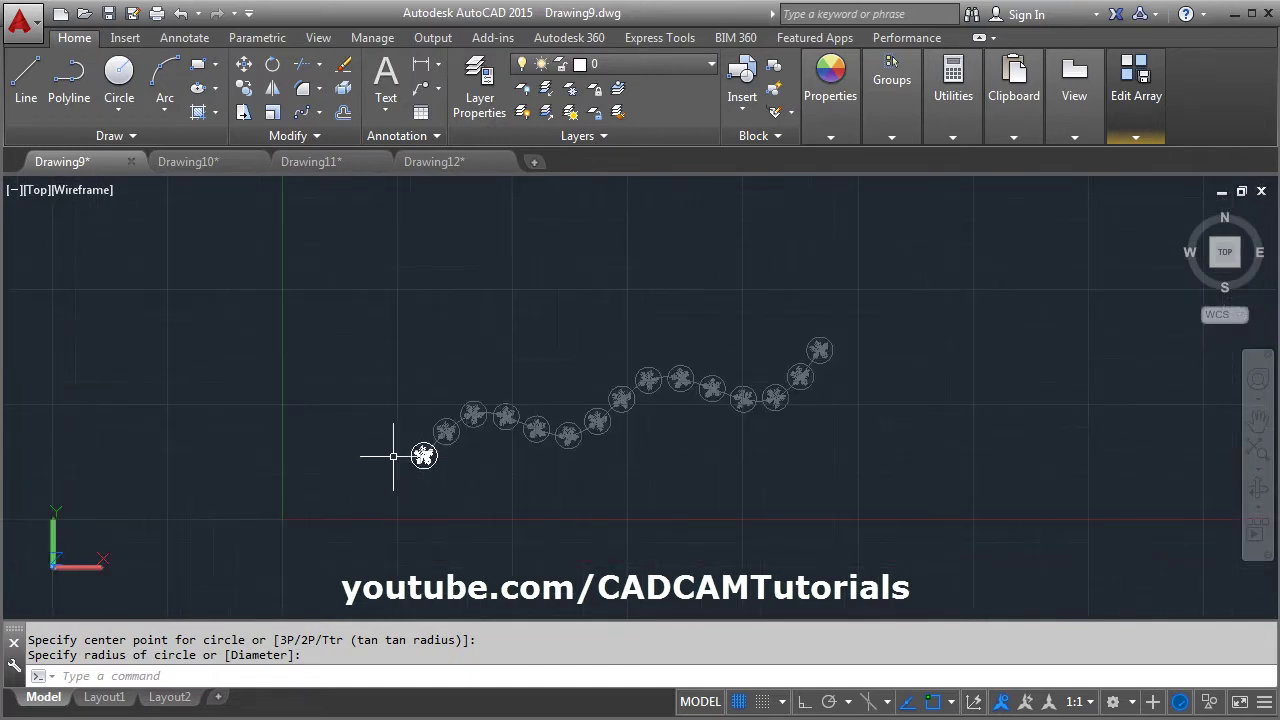
{"action": "scroll", "coordinate": [544, 422], "scroll_direction": "up", "scroll_amount": 4}
{"action": "middle_click_drag", "start_coordinate": [708, 482], "coordinate": [655, 454]}
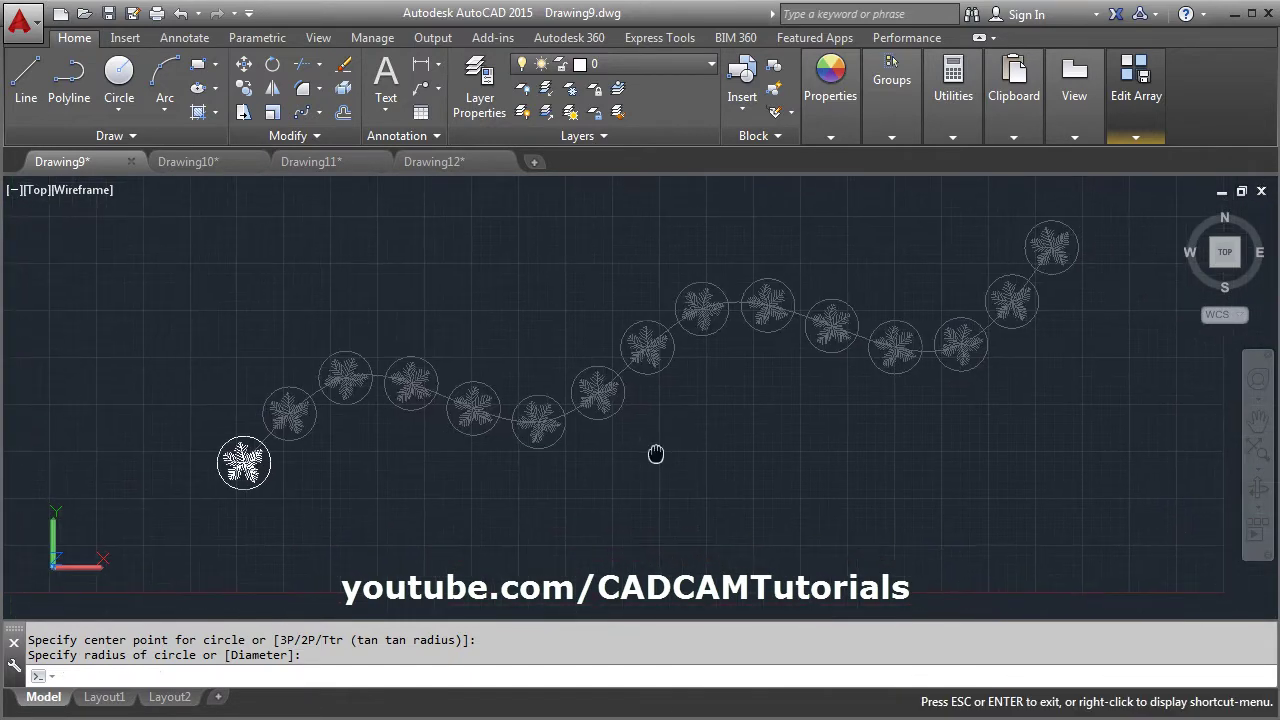
Save the circle edit to the array, then reselect the array and back out
{"action": "left_click", "coordinate": [1147, 132]}
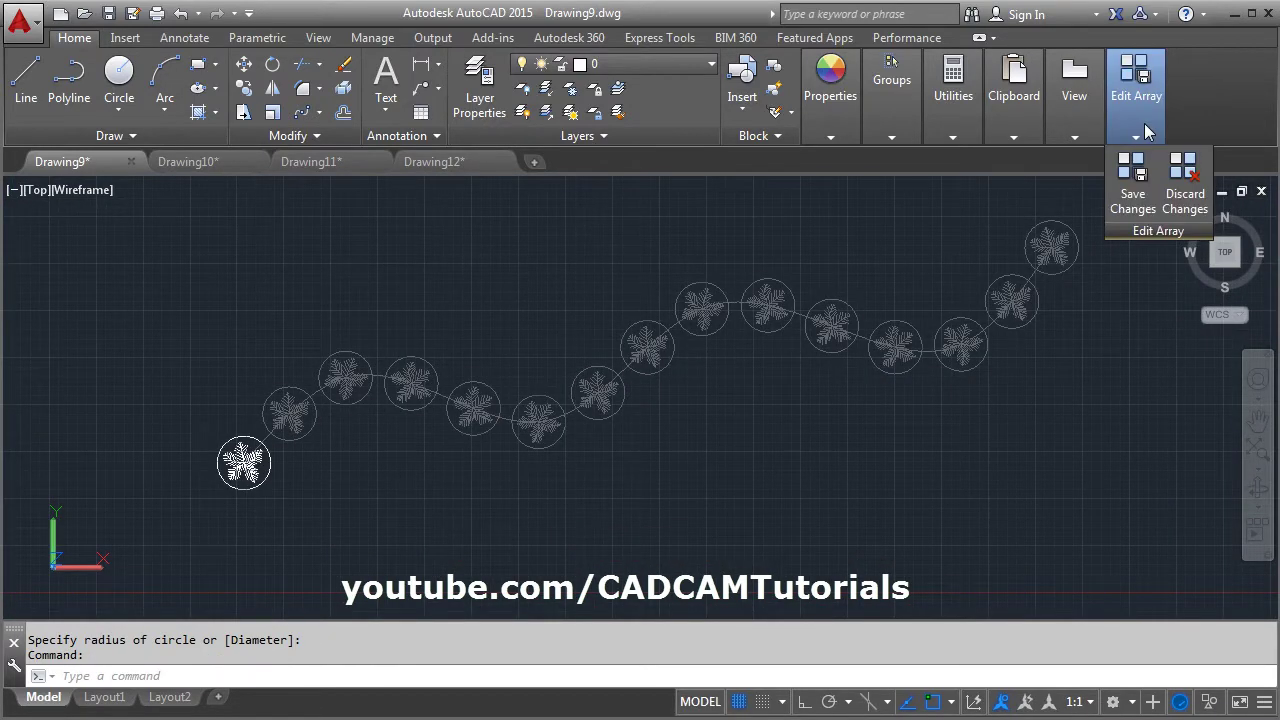
{"action": "left_click", "coordinate": [1132, 183]}
{"action": "middle_click_drag", "start_coordinate": [345, 454], "coordinate": [274, 469]}
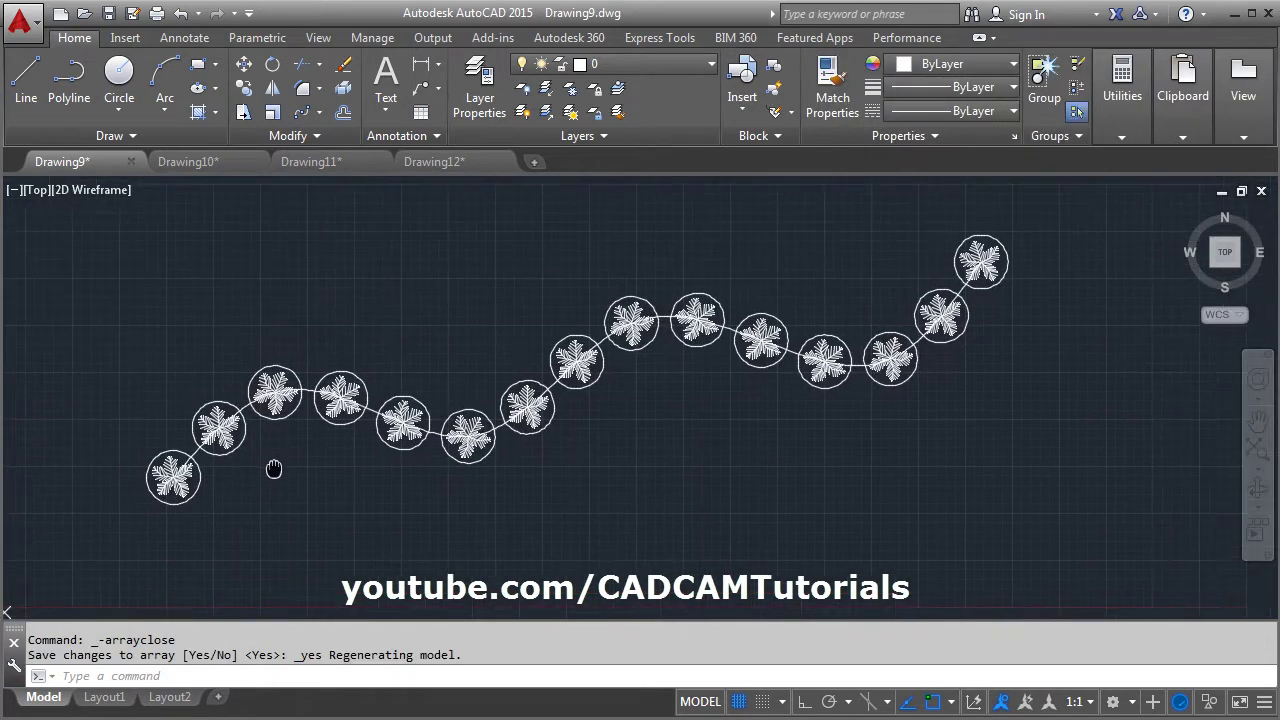
{"action": "left_click", "coordinate": [402, 395]}
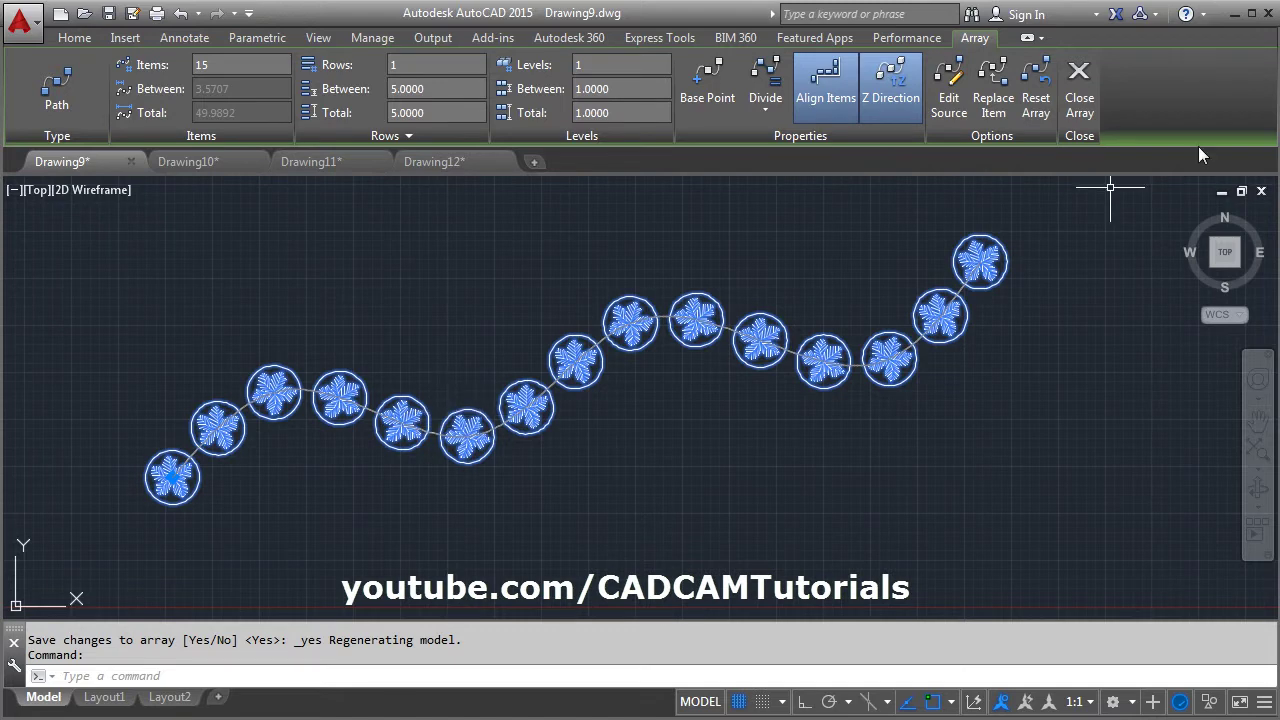
{"action": "left_click", "coordinate": [993, 98]}
{"action": "key", "text": "ctrl+z"}
{"action": "key", "text": "ctrl+z"}
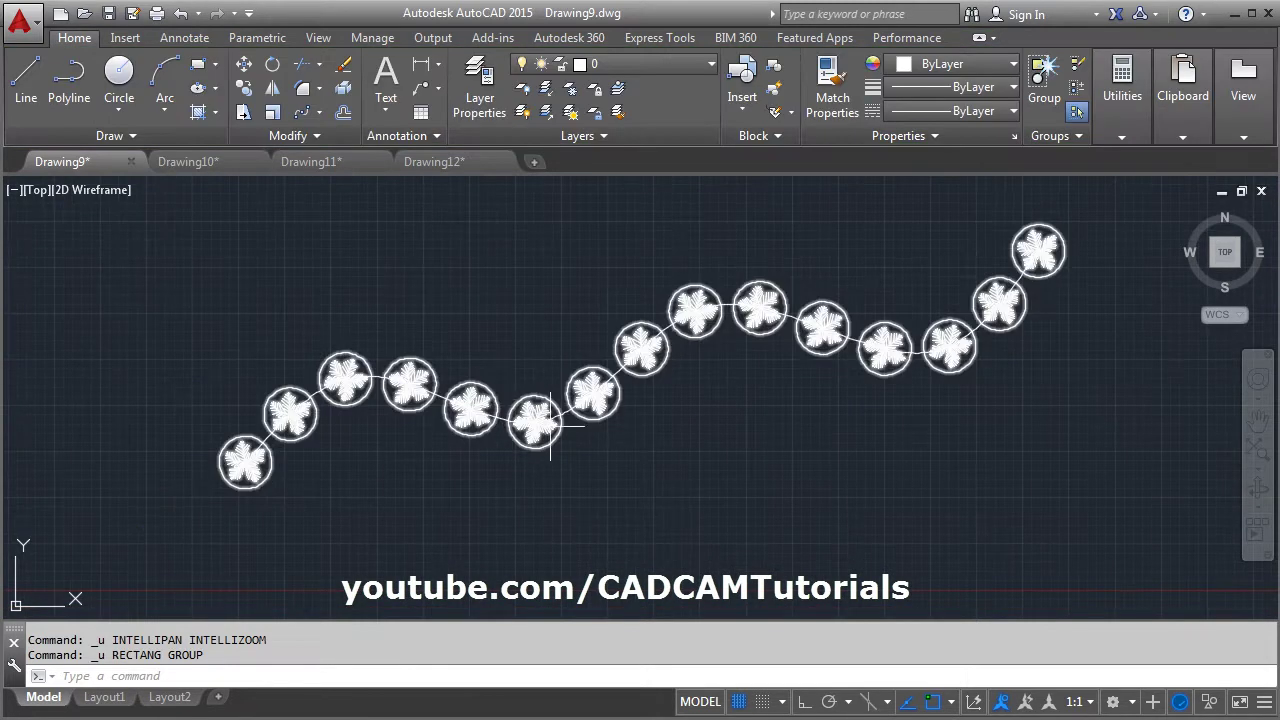
{"action": "scroll", "coordinate": [570, 420], "scroll_direction": "up", "scroll_amount": 2}
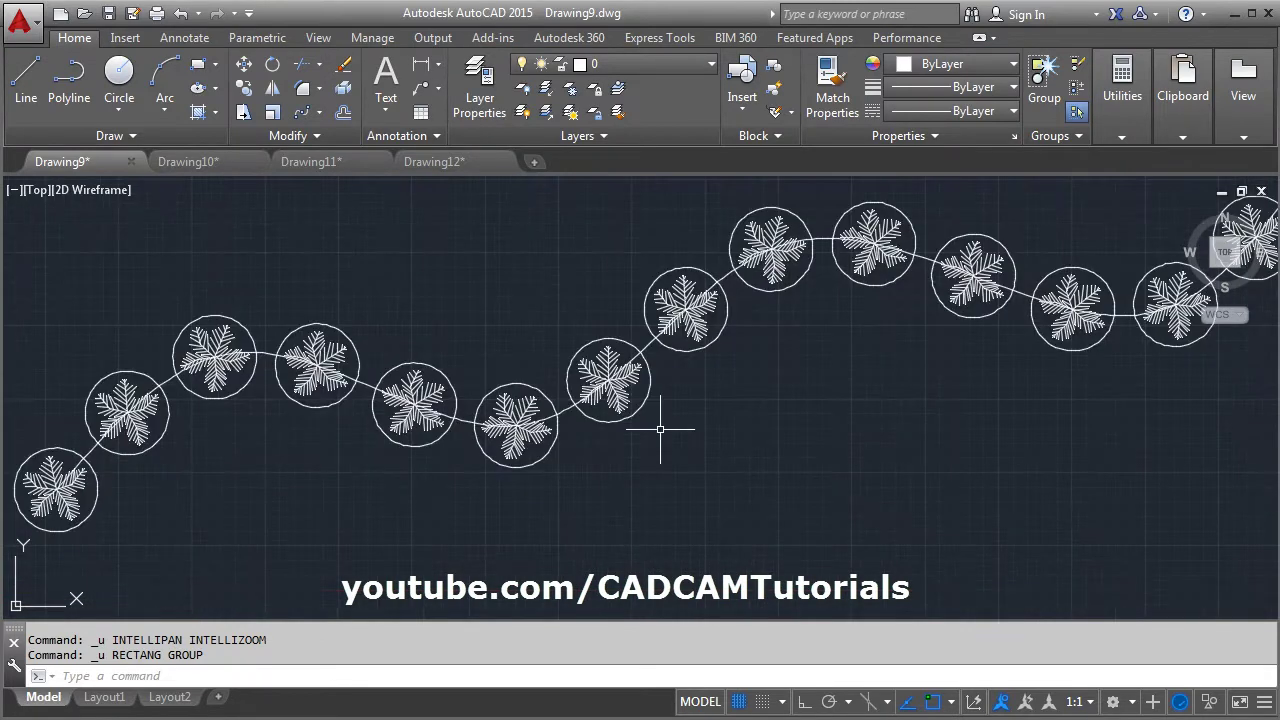
Insert another Trees - Imperial block from Tool Palettes beside the array
{"action": "key", "text": "Return"}
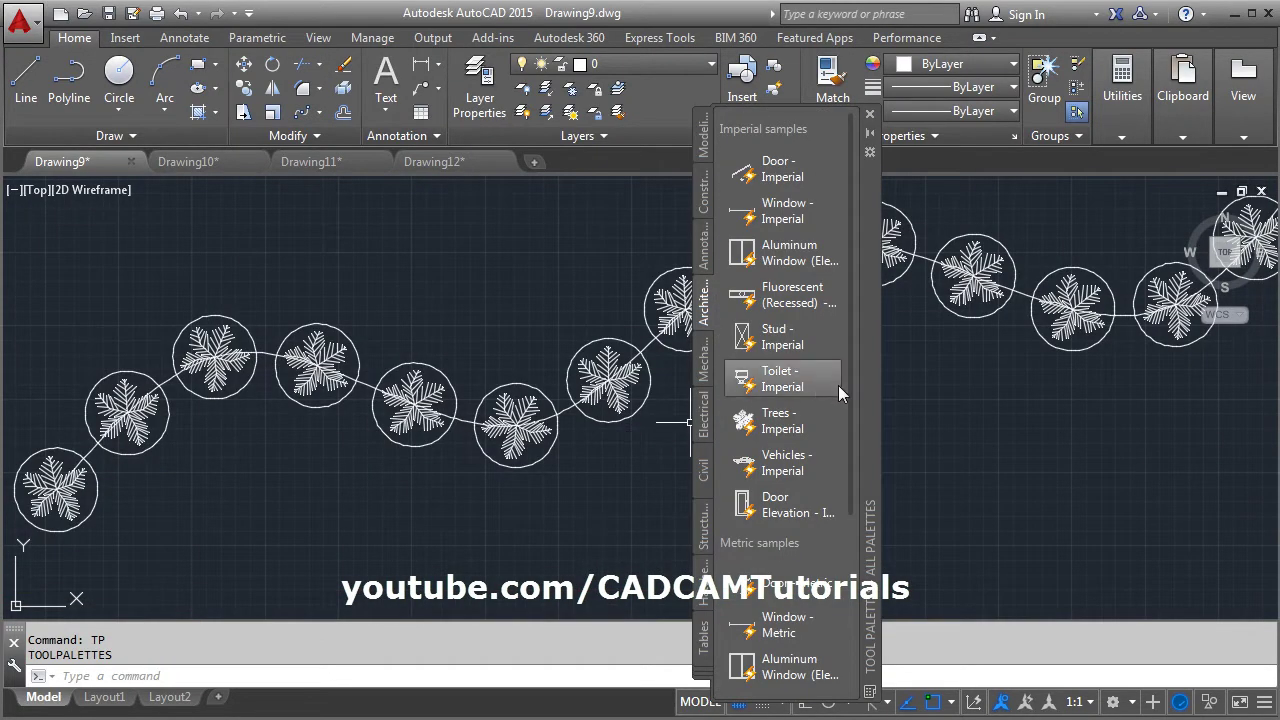
{"action": "left_click", "coordinate": [783, 420]}
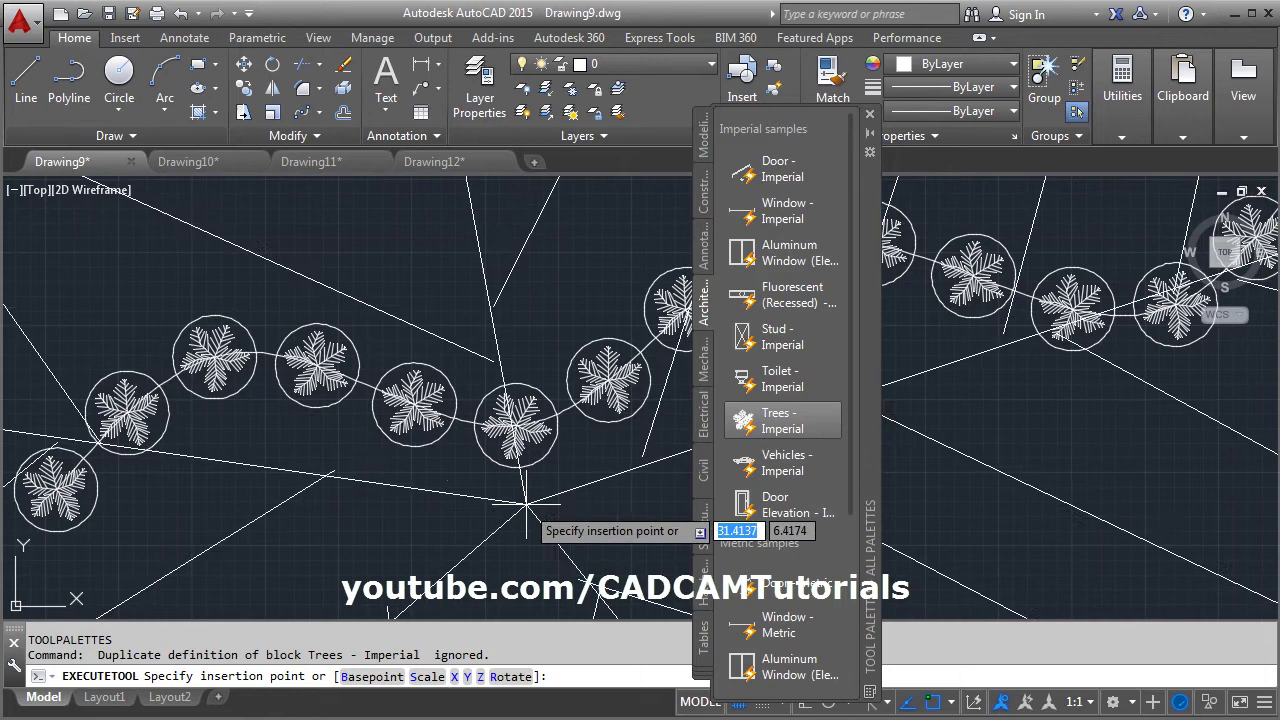
{"action": "scroll", "coordinate": [511, 432], "scroll_direction": "up", "scroll_amount": 5}
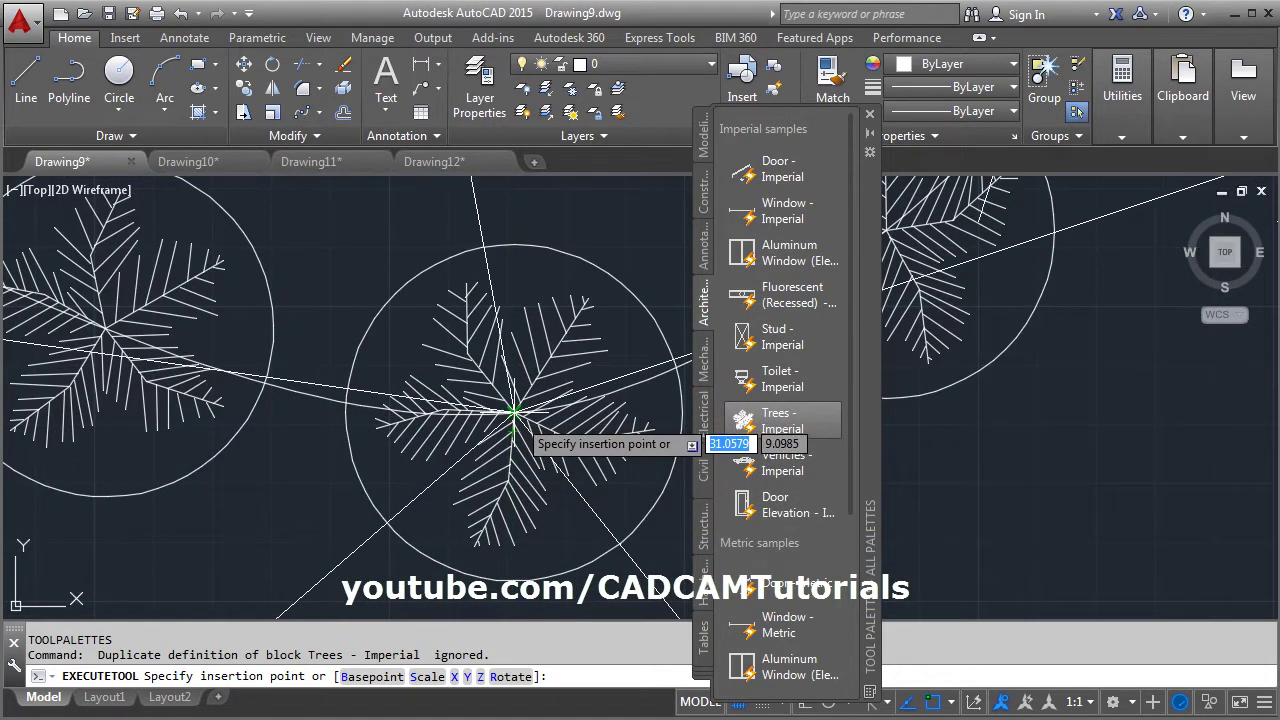
{"action": "left_click", "coordinate": [512, 411]}
{"action": "scroll", "coordinate": [490, 390], "scroll_direction": "up", "scroll_amount": 6}
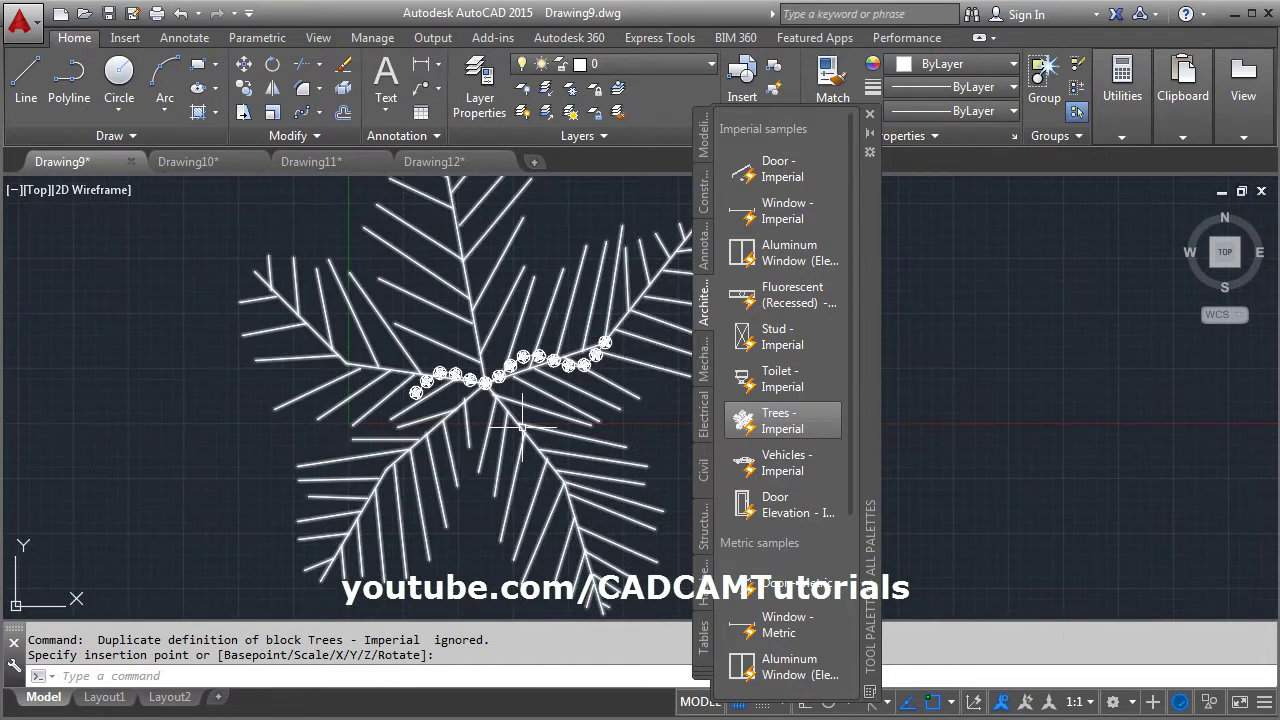
Set the tree's visibility to Type 1 Evergreen (Plan) after trying Palm (Elevation)
{"action": "left_click", "coordinate": [520, 427]}
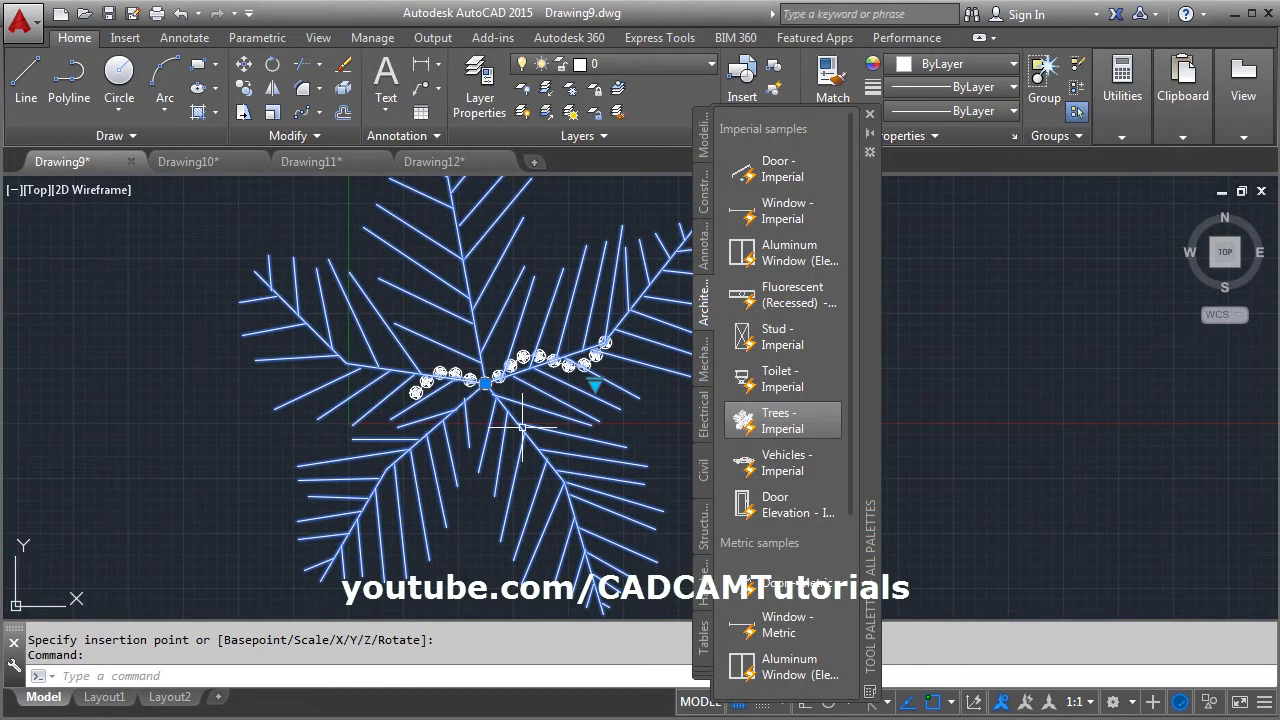
{"action": "left_click", "coordinate": [595, 382]}
{"action": "left_click", "coordinate": [669, 422]}
{"action": "left_click", "coordinate": [595, 382]}
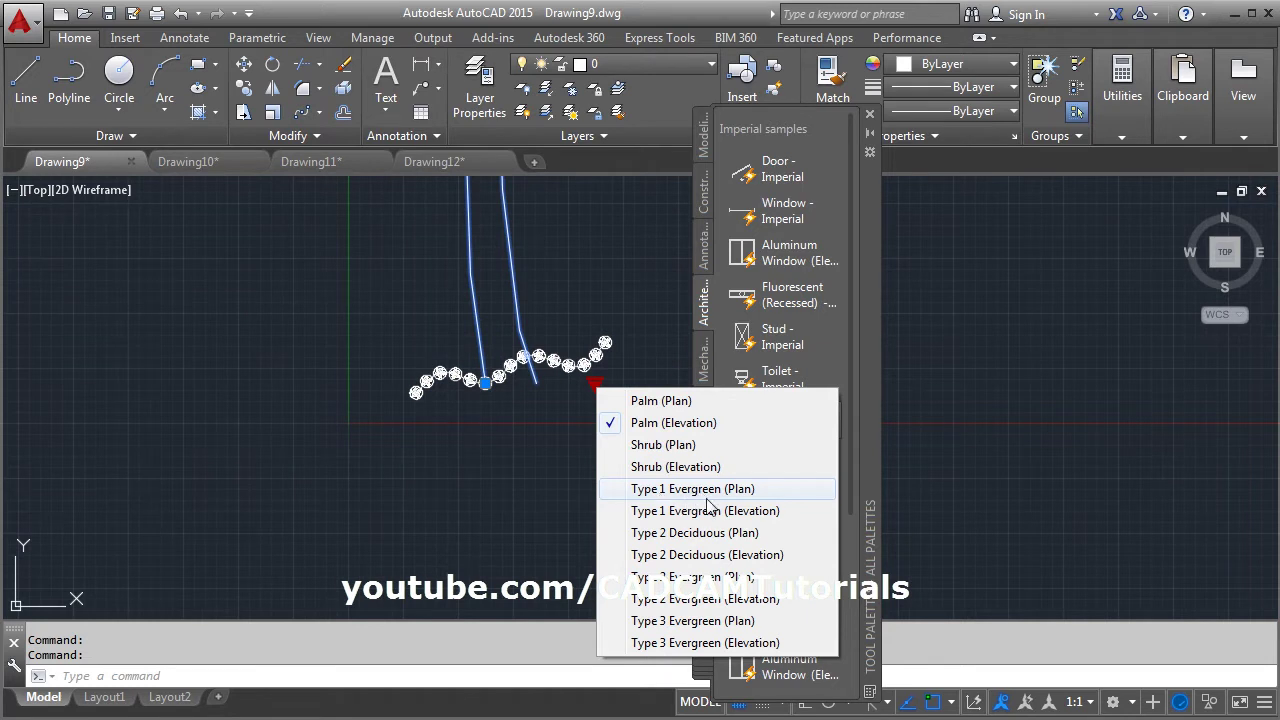
{"action": "left_click", "coordinate": [694, 490]}
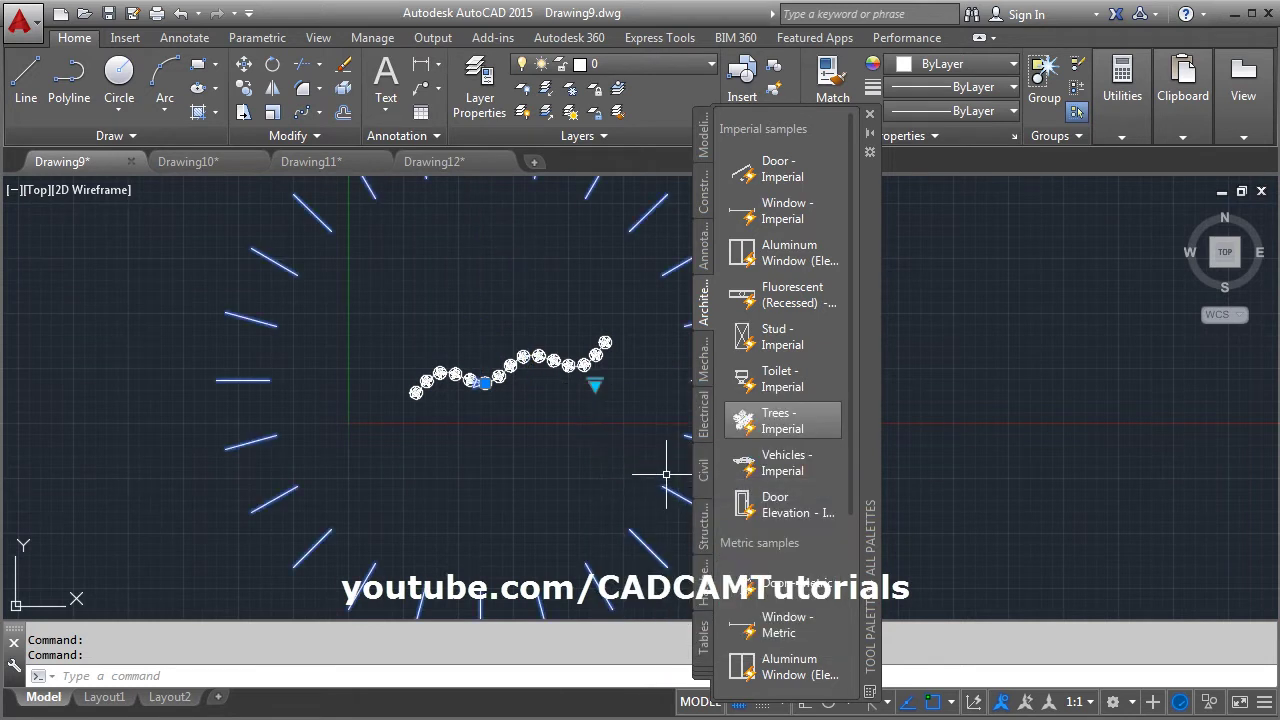
{"action": "scroll", "coordinate": [462, 441], "scroll_direction": "down", "scroll_amount": 2}
Scale the ring of short dashes by a factor of 2 about the middle tree's centre
{"action": "type", "text": "c"}
{"action": "key", "text": "Return"}
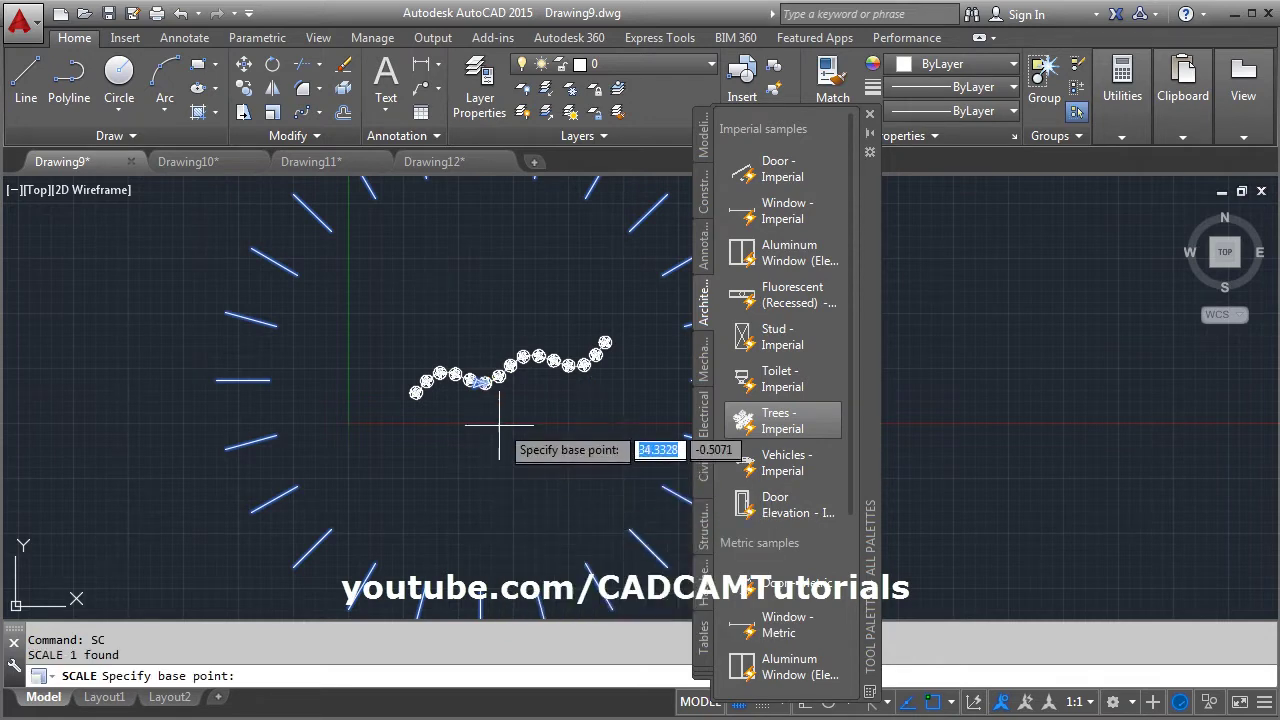
{"action": "scroll", "coordinate": [487, 400], "scroll_direction": "up", "scroll_amount": 5}
{"action": "scroll", "coordinate": [487, 400], "scroll_direction": "up", "scroll_amount": 8}
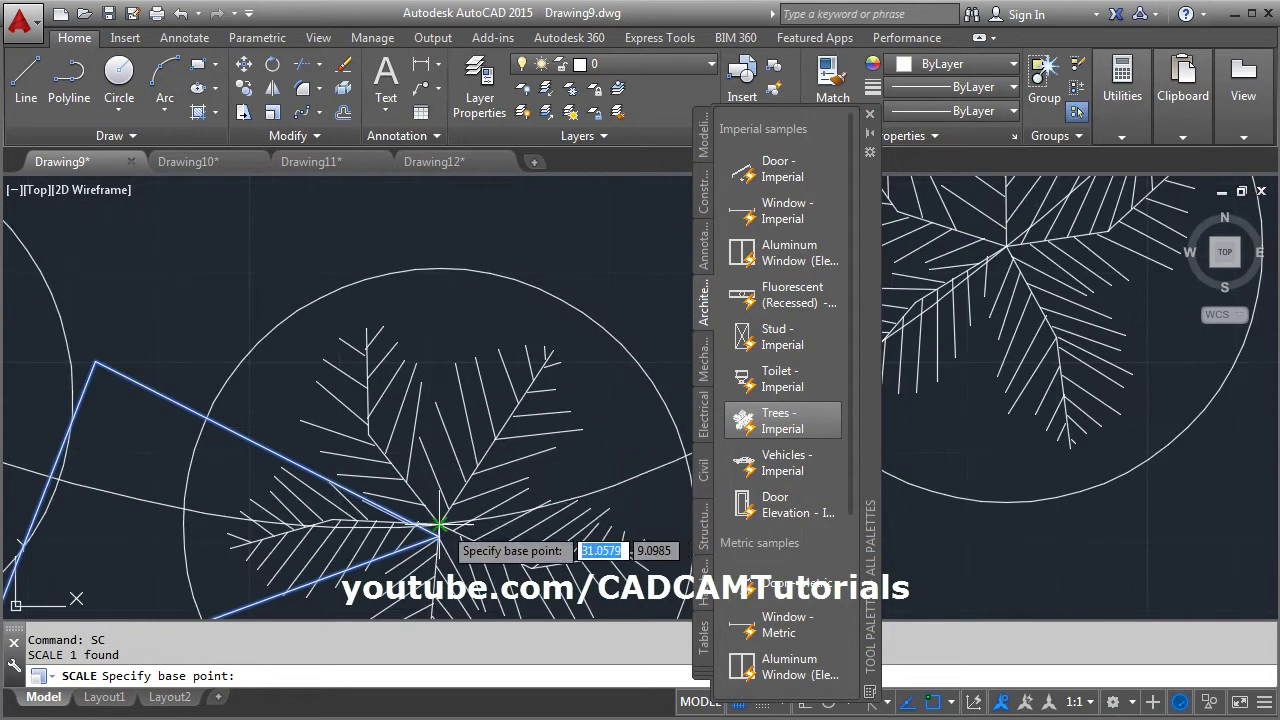
{"action": "left_click", "coordinate": [440, 524]}
{"action": "type", "text": "2"}
{"action": "key", "text": "Return"}
{"action": "scroll", "coordinate": [463, 486], "scroll_direction": "down", "scroll_amount": 7}
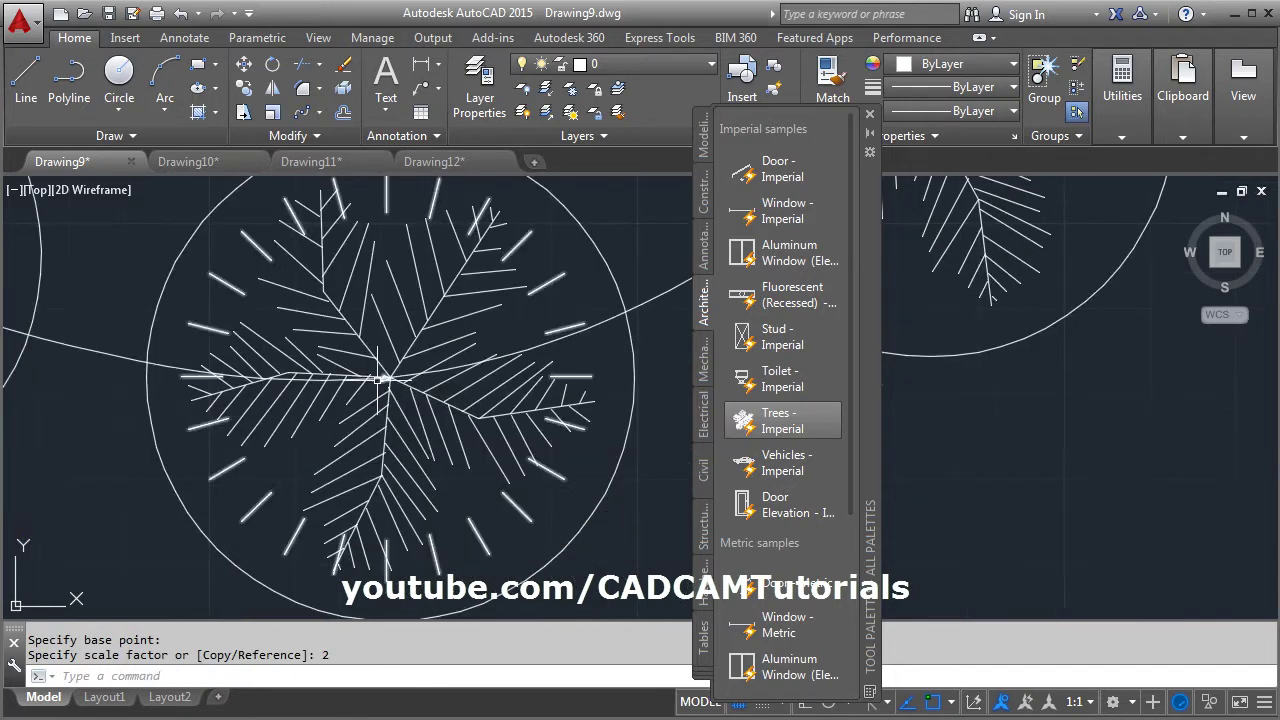
{"action": "scroll", "coordinate": [463, 486], "scroll_direction": "up", "scroll_amount": 2}
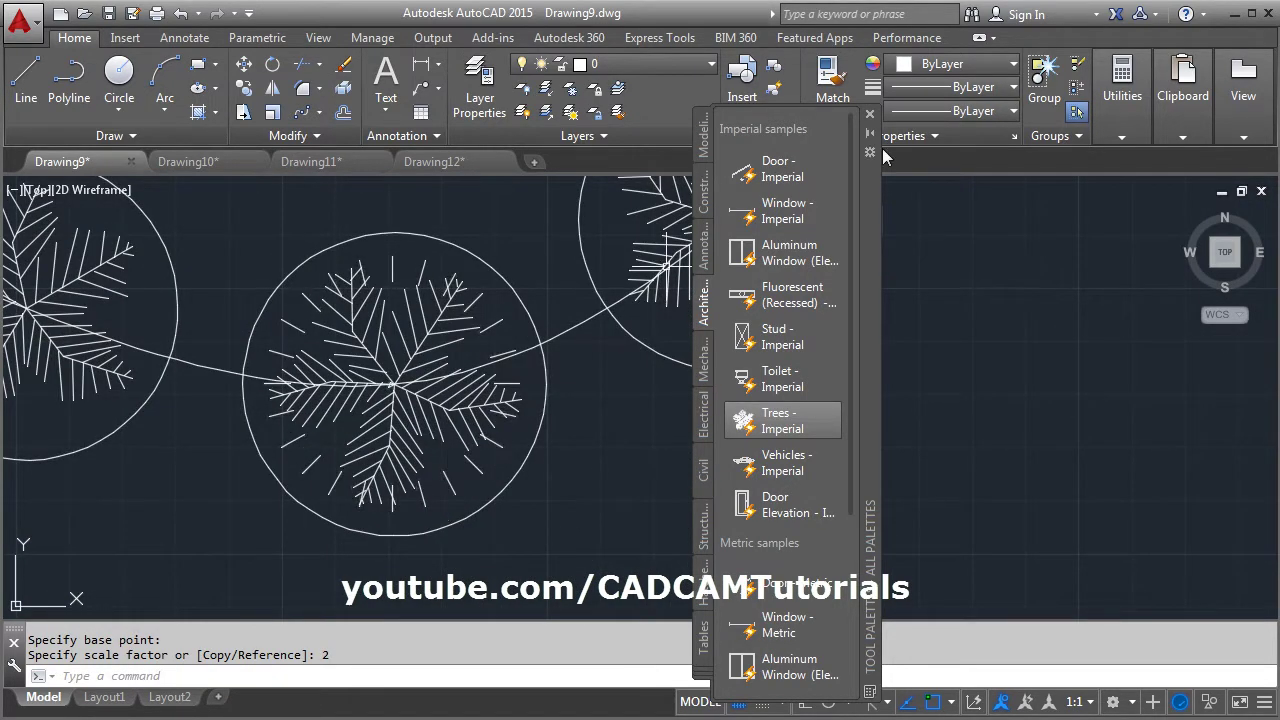
Close the Tool Palettes window and reframe the trees
{"action": "left_click", "coordinate": [869, 115]}
{"action": "scroll", "coordinate": [729, 414], "scroll_direction": "down", "scroll_amount": 2}
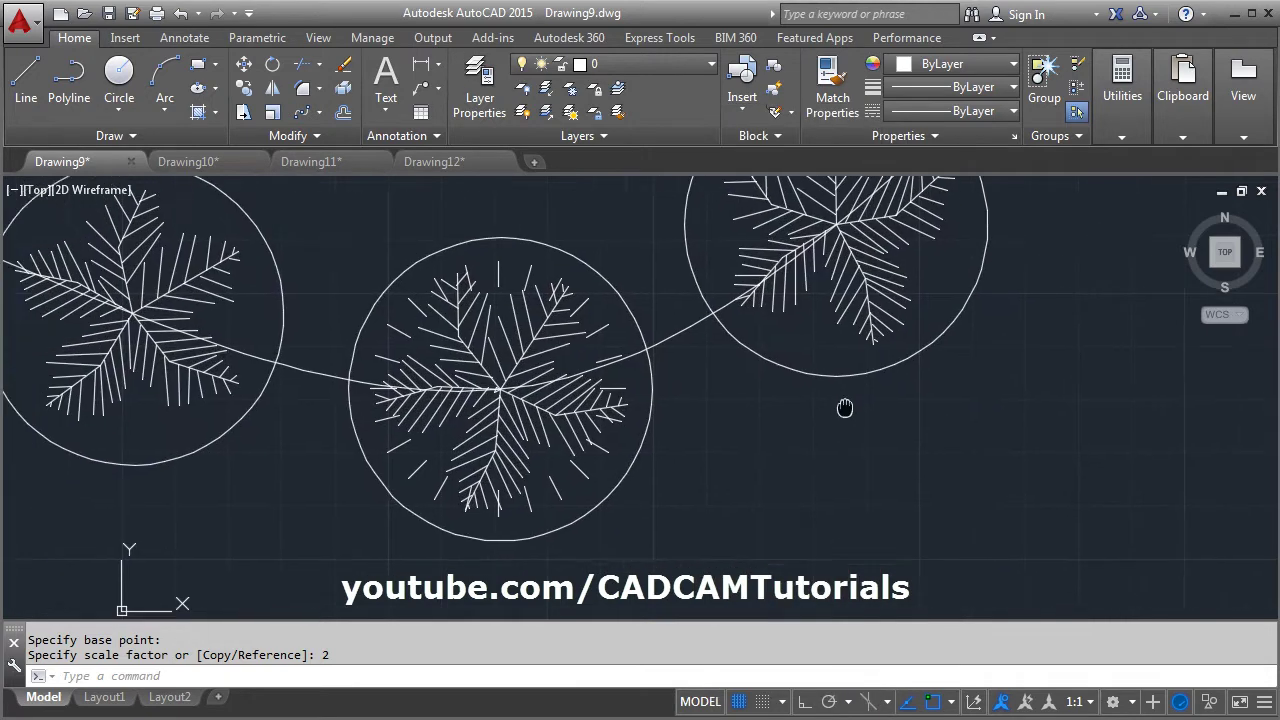
{"action": "middle_click_drag", "start_coordinate": [843, 406], "coordinate": [863, 434]}
{"action": "scroll", "coordinate": [533, 388], "scroll_direction": "up", "scroll_amount": 2}
Swap the middle tree of the path array for the dash ring, based at its centre
{"action": "left_click", "coordinate": [533, 388]}
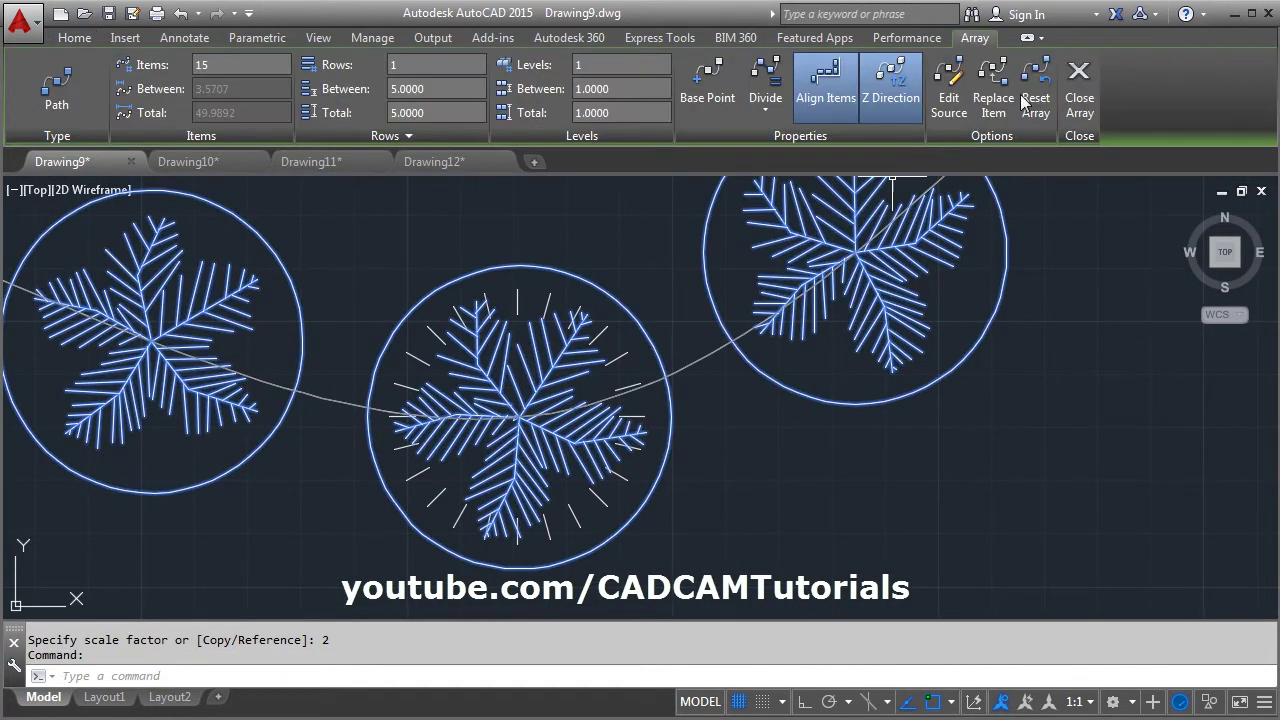
{"action": "left_click", "coordinate": [995, 97]}
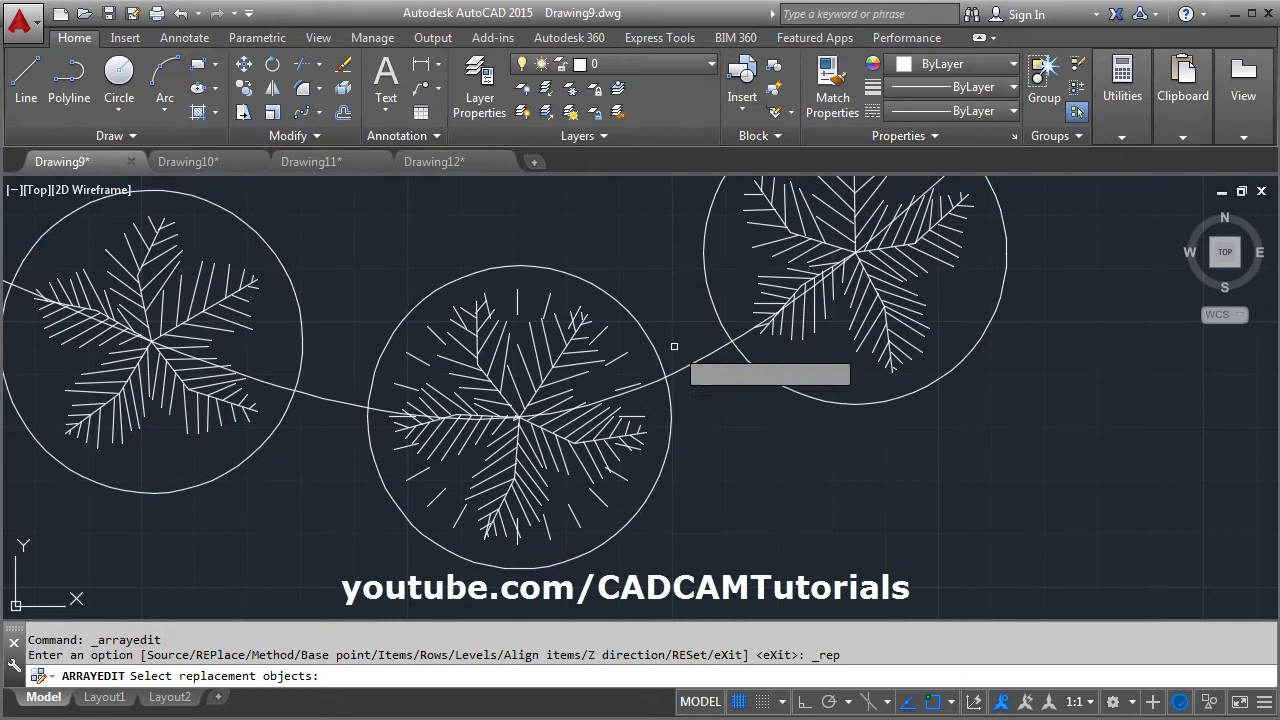
{"action": "left_click", "coordinate": [600, 500]}
{"action": "key", "text": "Return"}
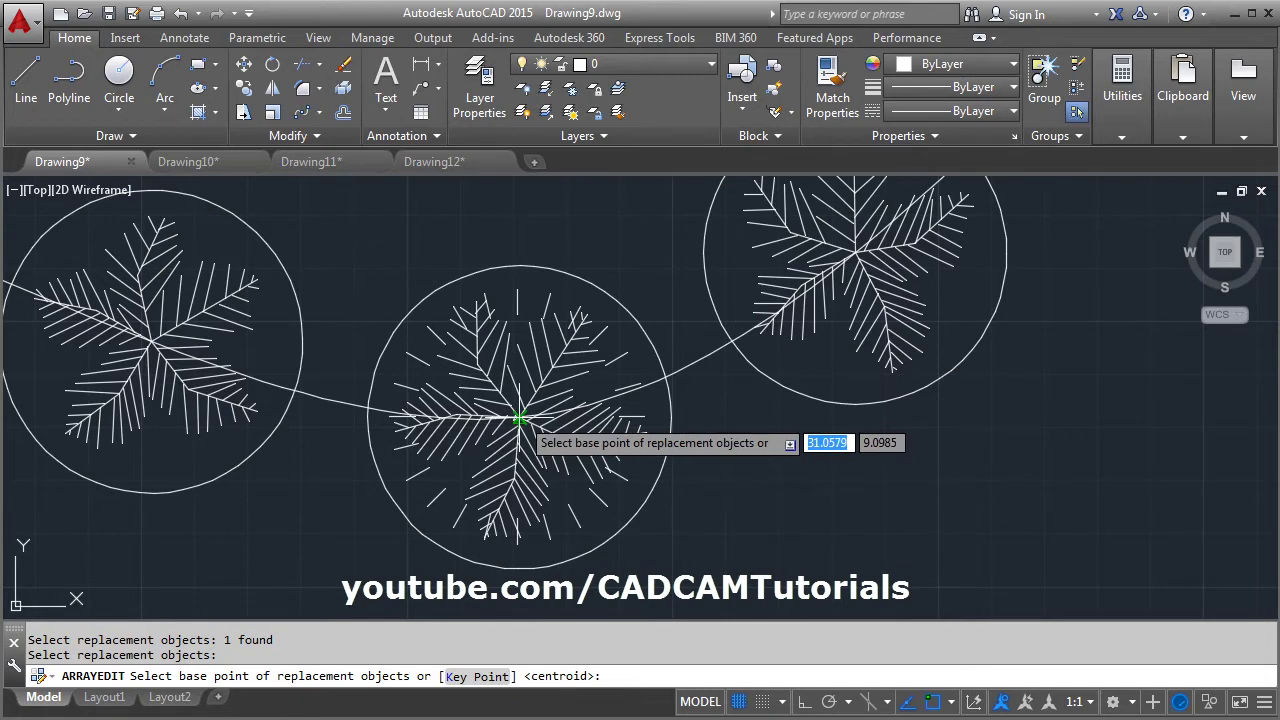
{"action": "left_click", "coordinate": [519, 418]}
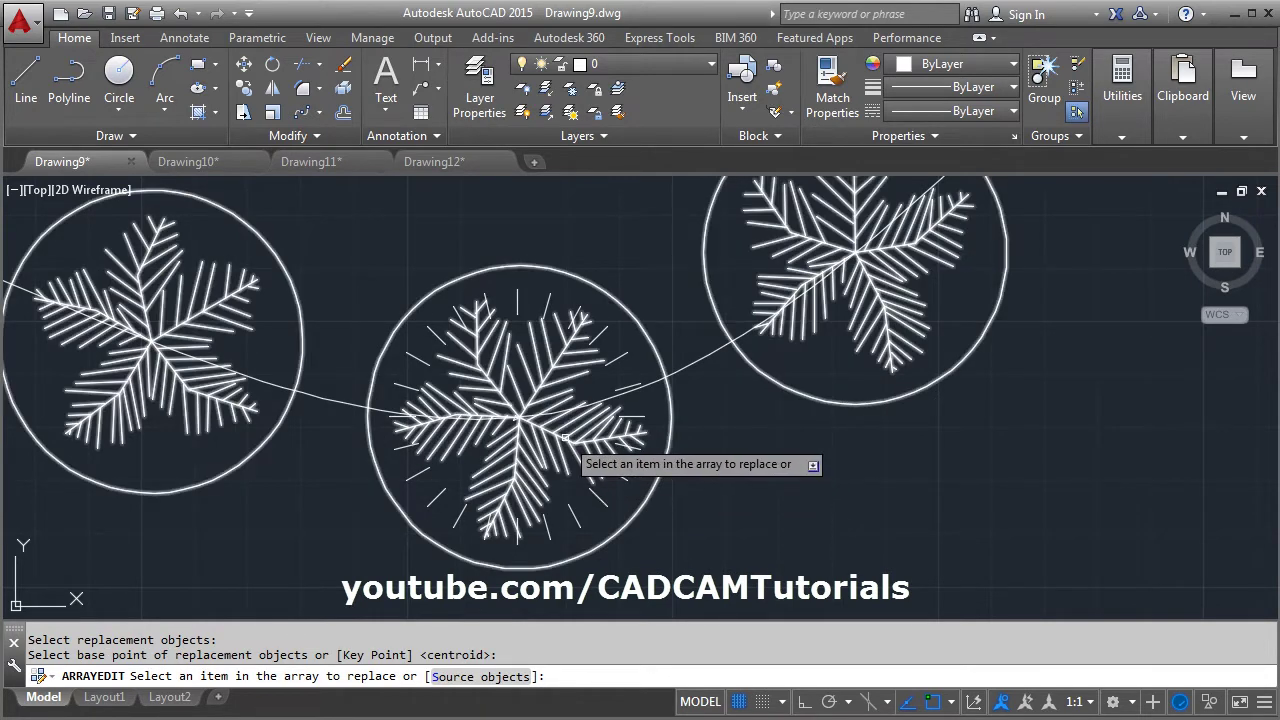
{"action": "left_click", "coordinate": [564, 437]}
{"action": "key", "text": "Return"}
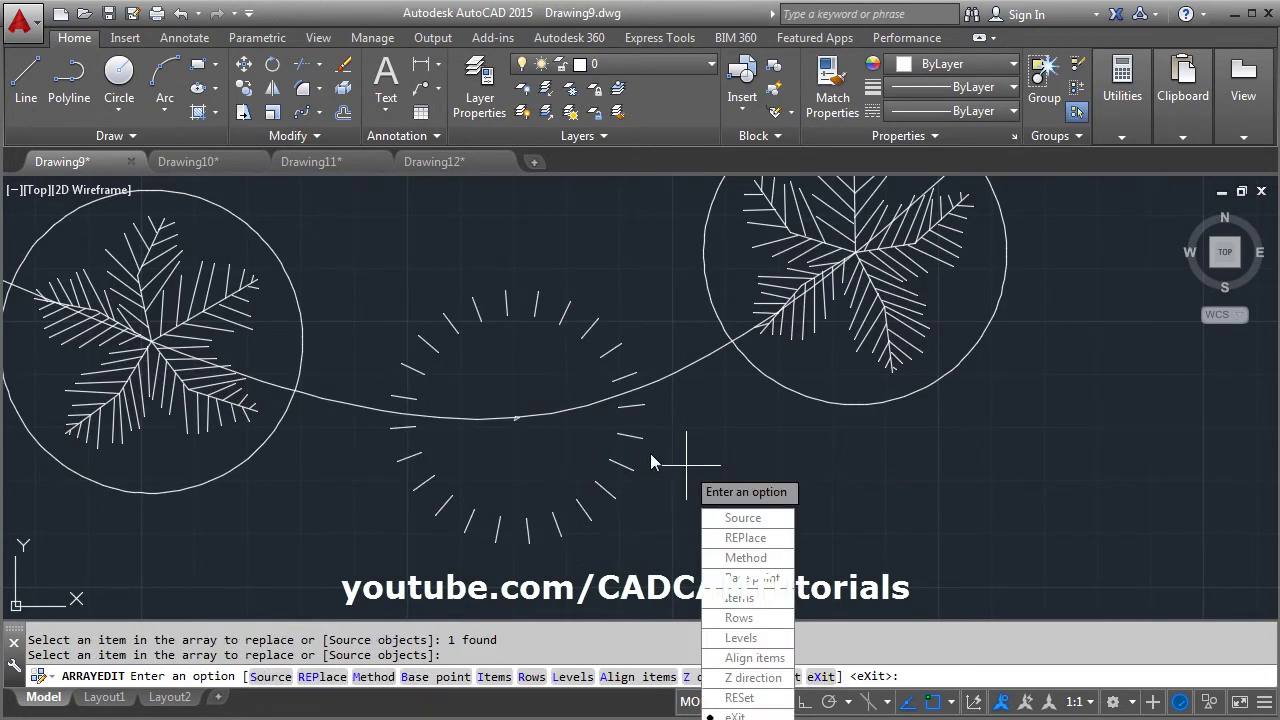
{"action": "key", "text": "Escape"}
{"action": "scroll", "coordinate": [617, 421], "scroll_direction": "down", "scroll_amount": 5}
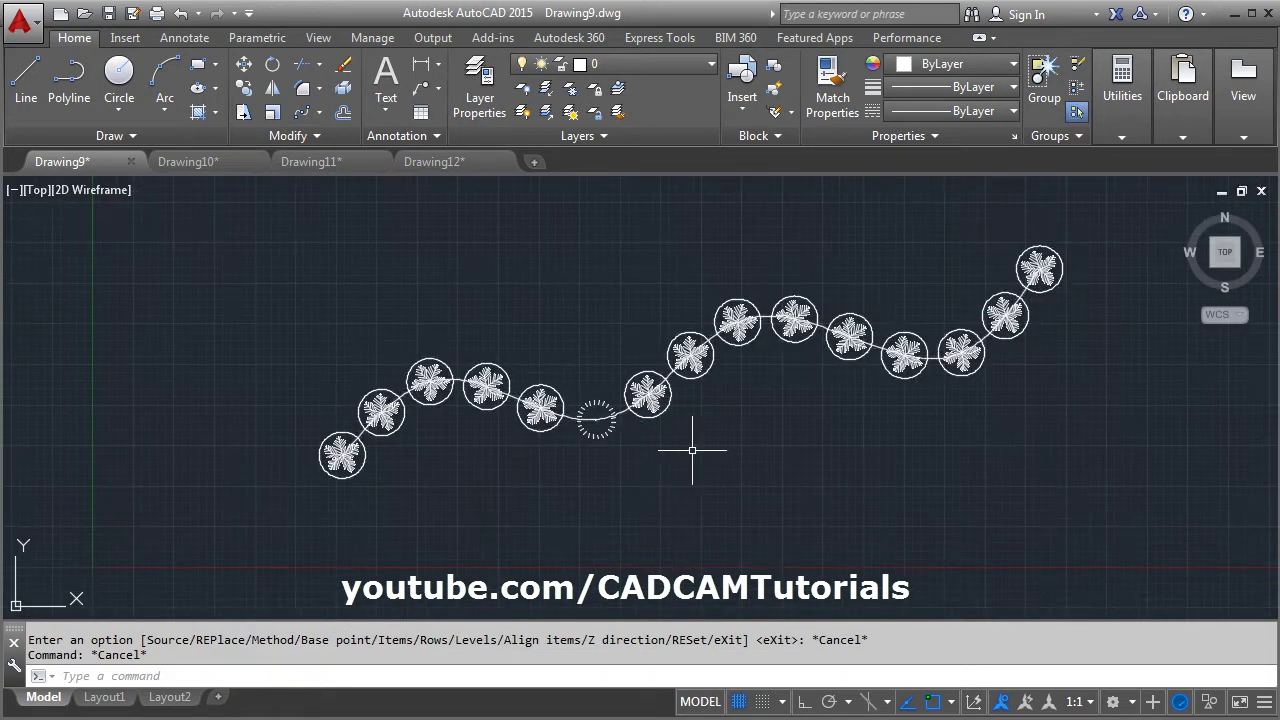
{"action": "scroll", "coordinate": [632, 420], "scroll_direction": "up", "scroll_amount": 3}
{"action": "key", "text": "ctrl+c"}
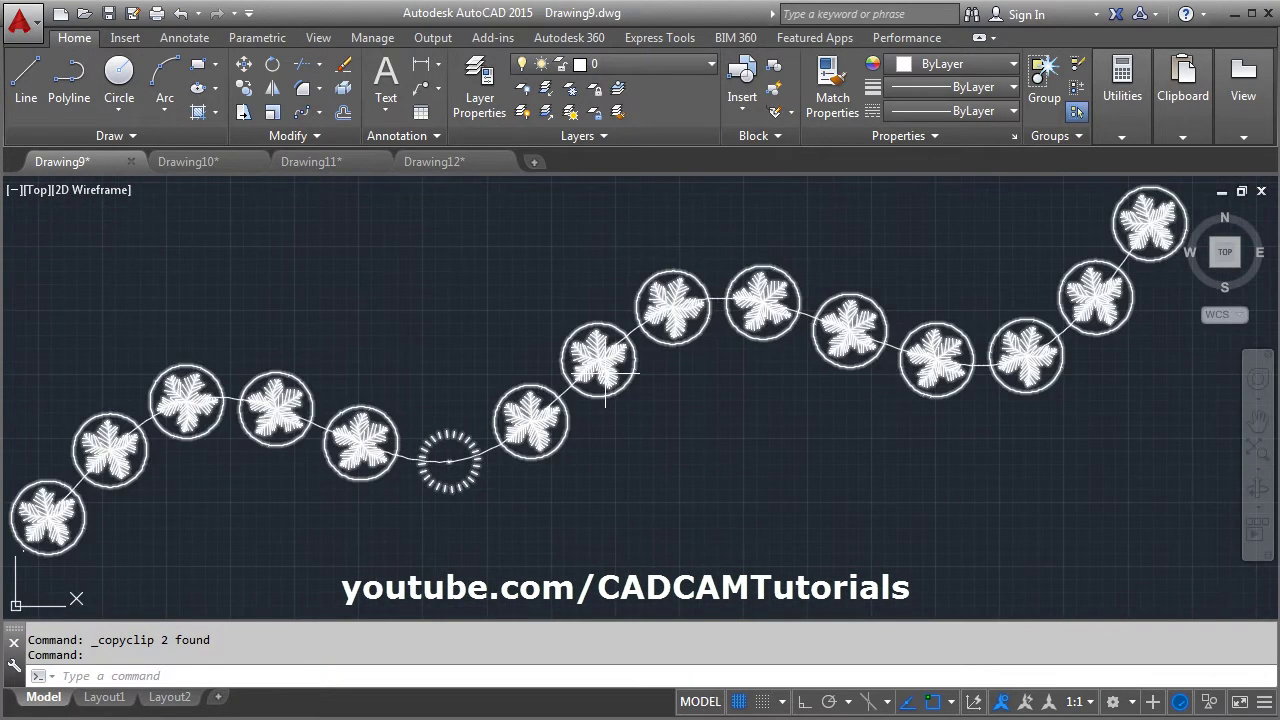
Reset the tree path array so every item is a tree, then switch to Drawing11
{"action": "left_click", "coordinate": [629, 378]}
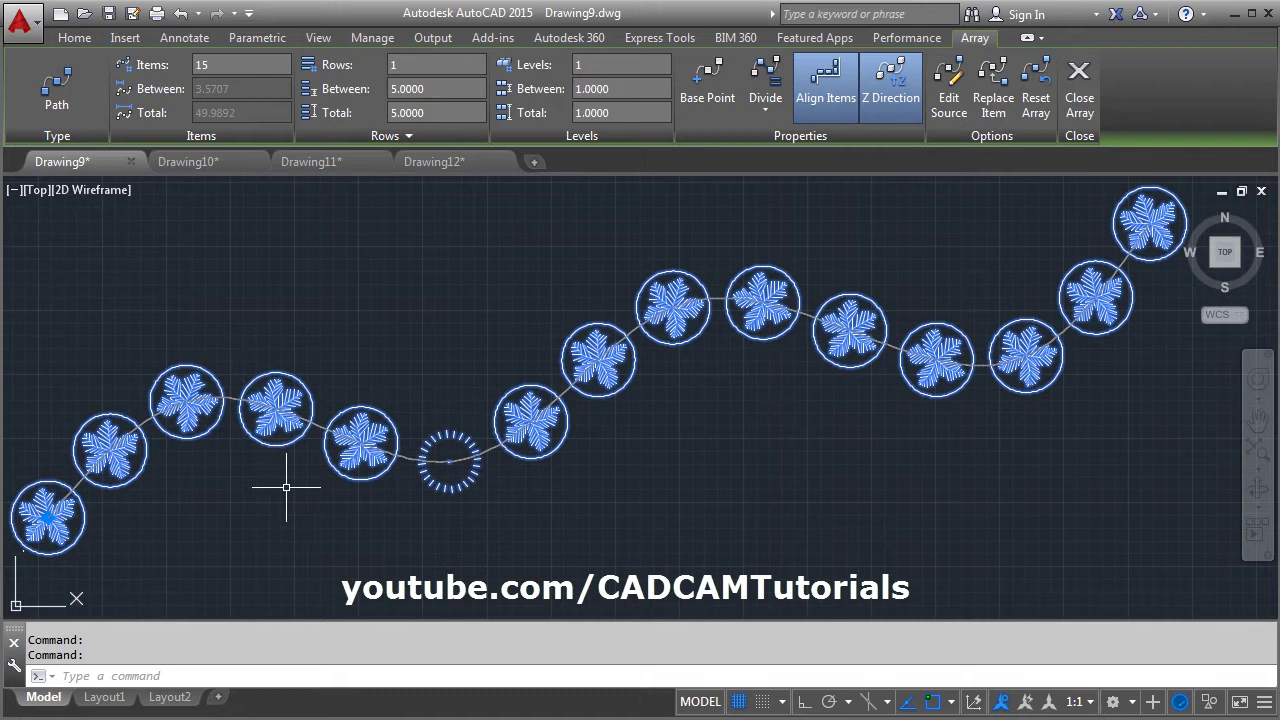
{"action": "left_click", "coordinate": [1038, 112]}
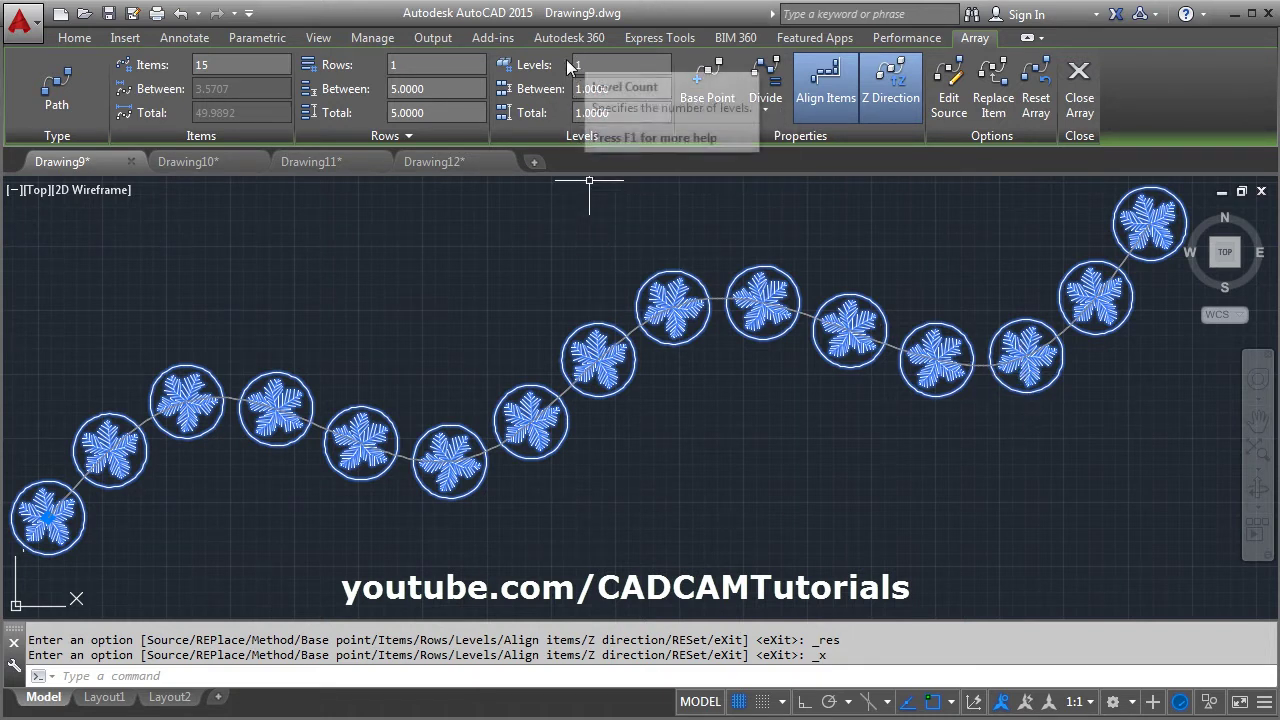
{"action": "left_click", "coordinate": [535, 279]}
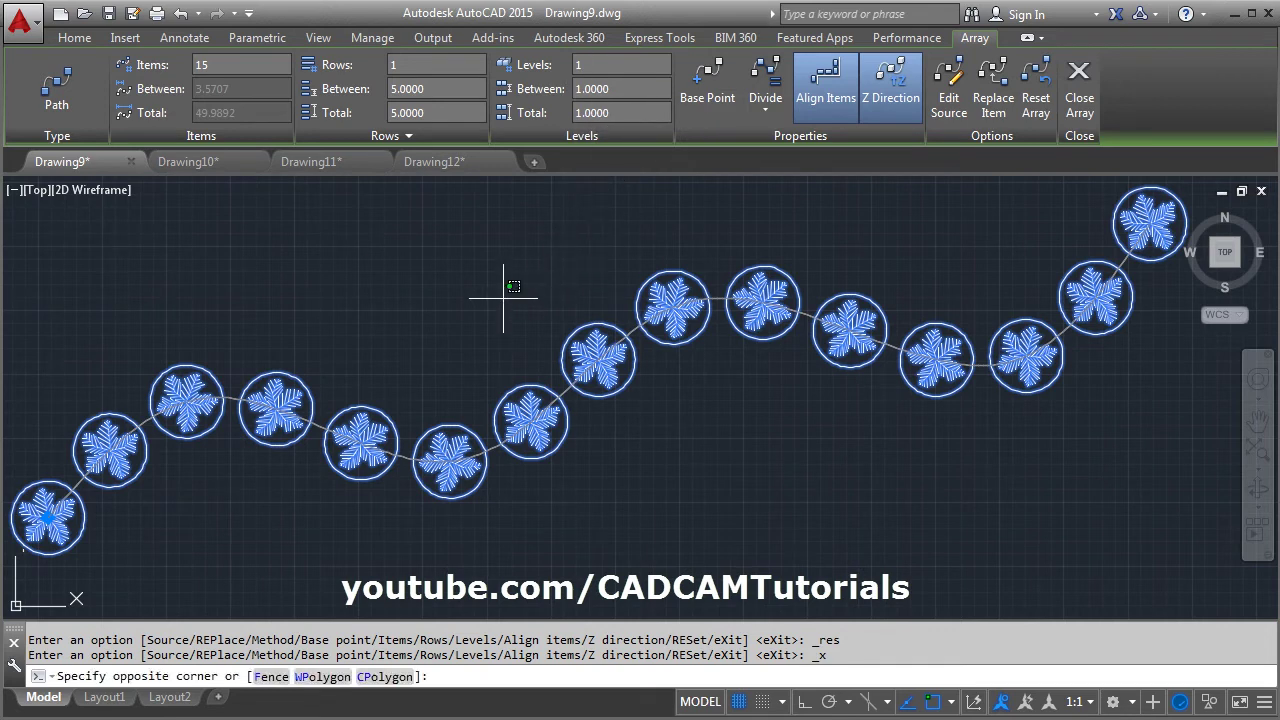
{"action": "key", "text": "Escape"}
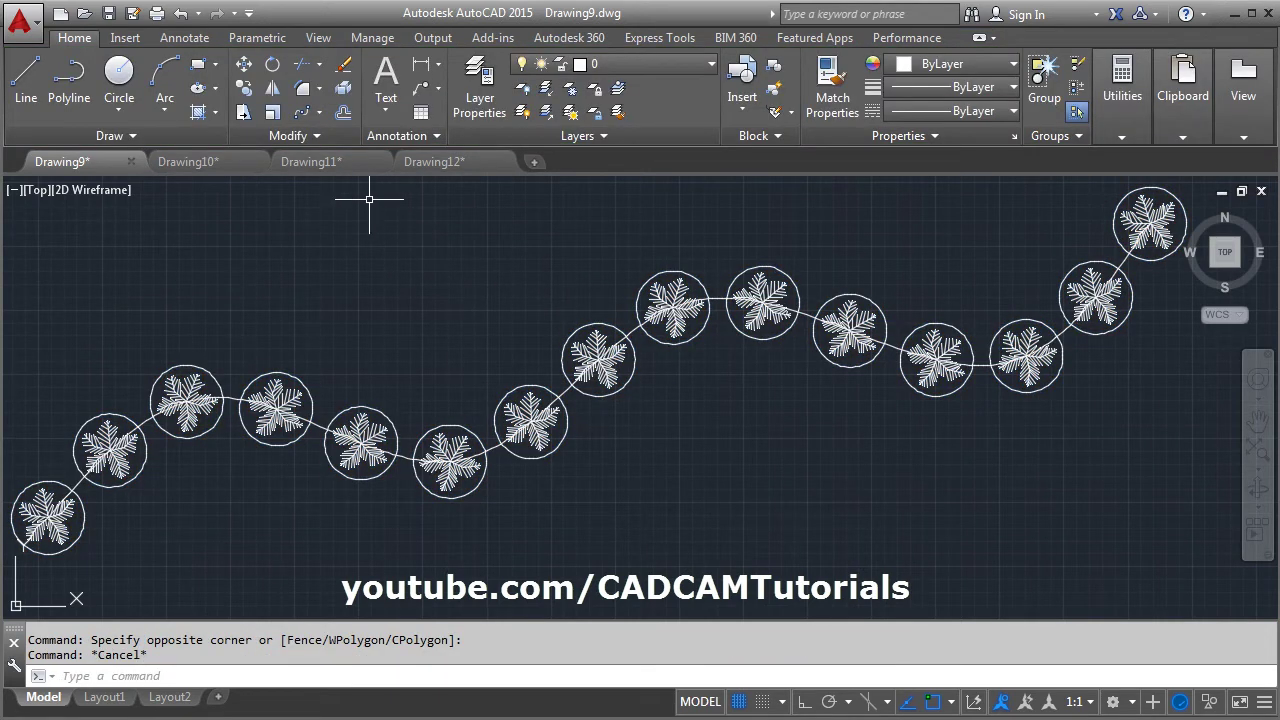
{"action": "left_click", "coordinate": [322, 162]}
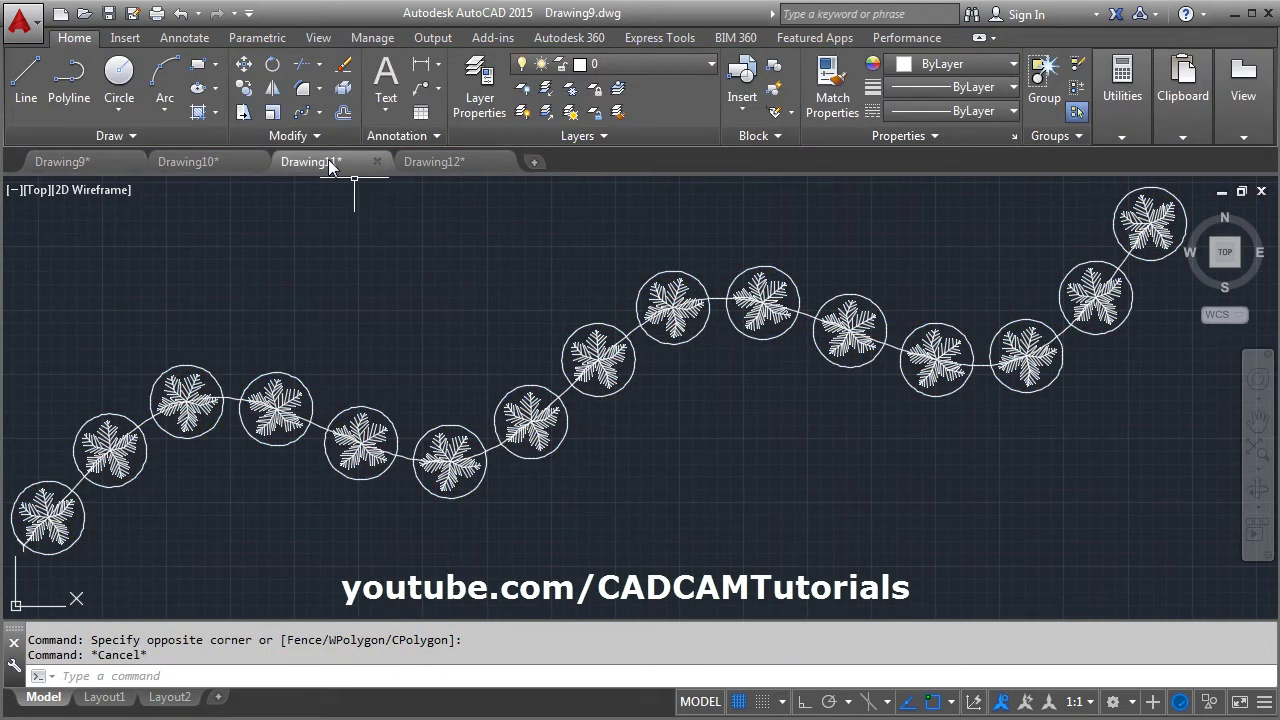
Switch to the 3D Modeling workspace and view the drawing from SE Isometric
{"action": "left_click", "coordinate": [1132, 702]}
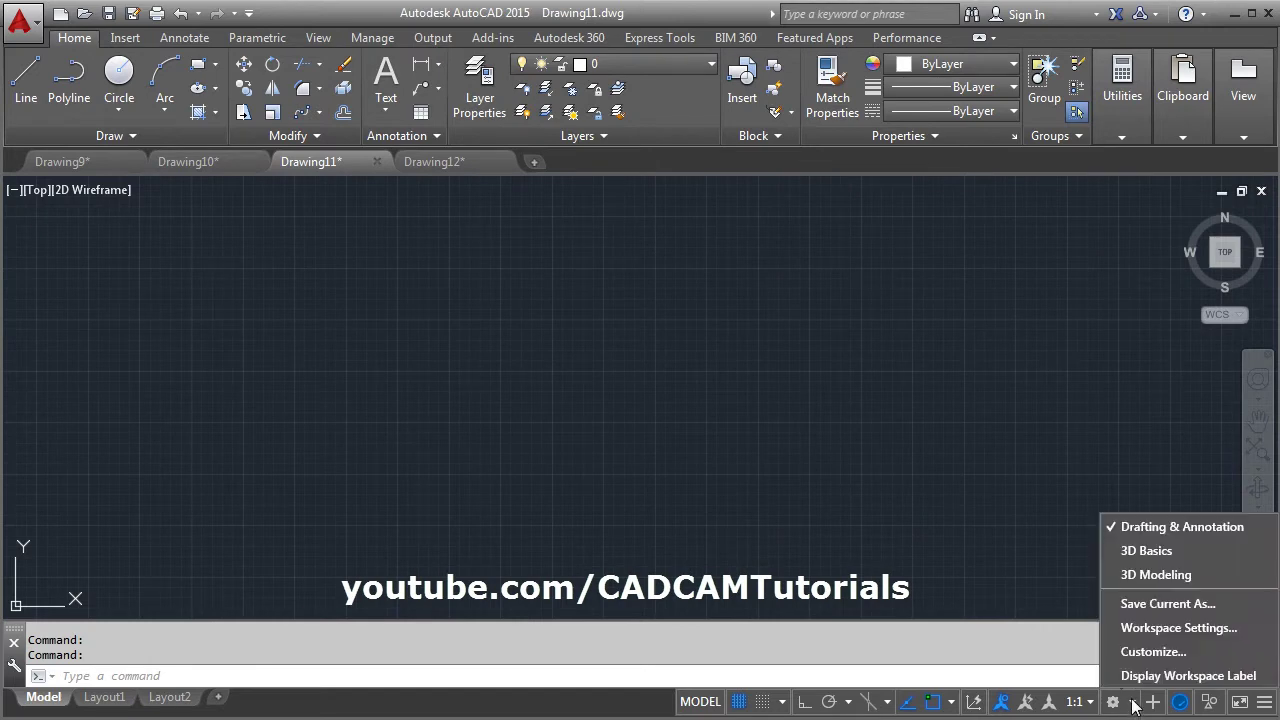
{"action": "left_click", "coordinate": [1153, 572]}
{"action": "left_click", "coordinate": [823, 88]}
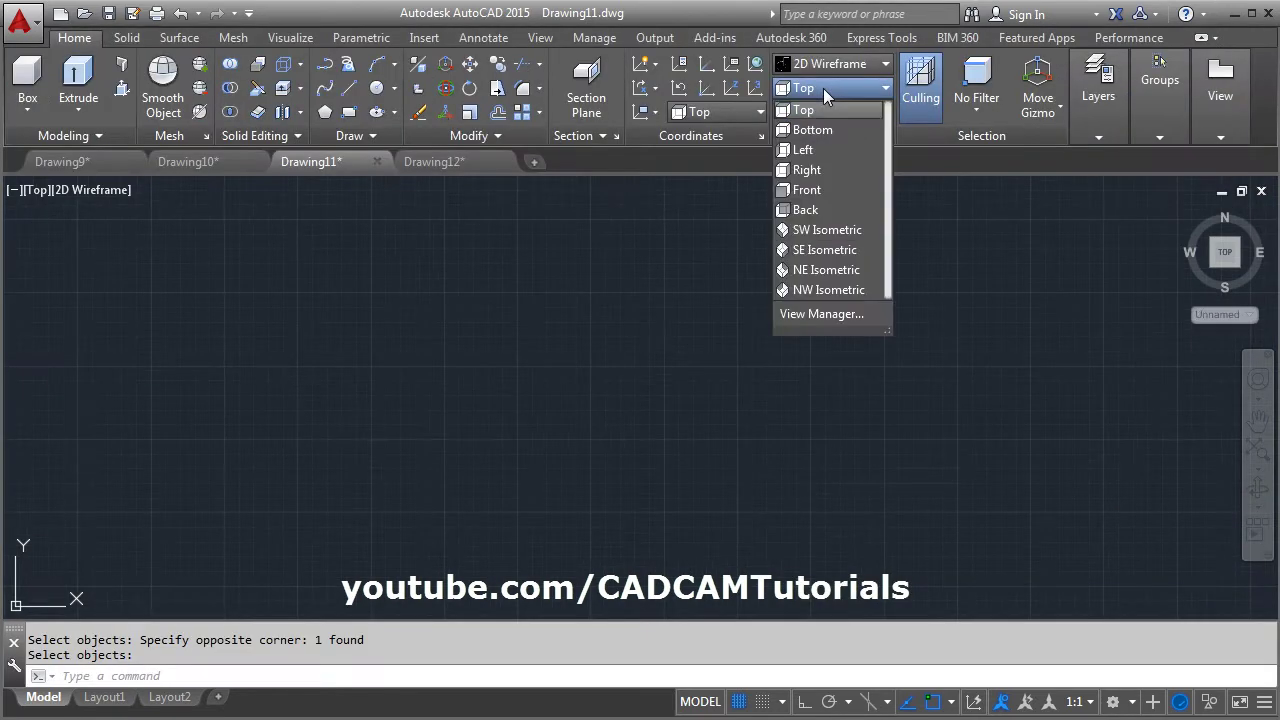
{"action": "left_click", "coordinate": [822, 249]}
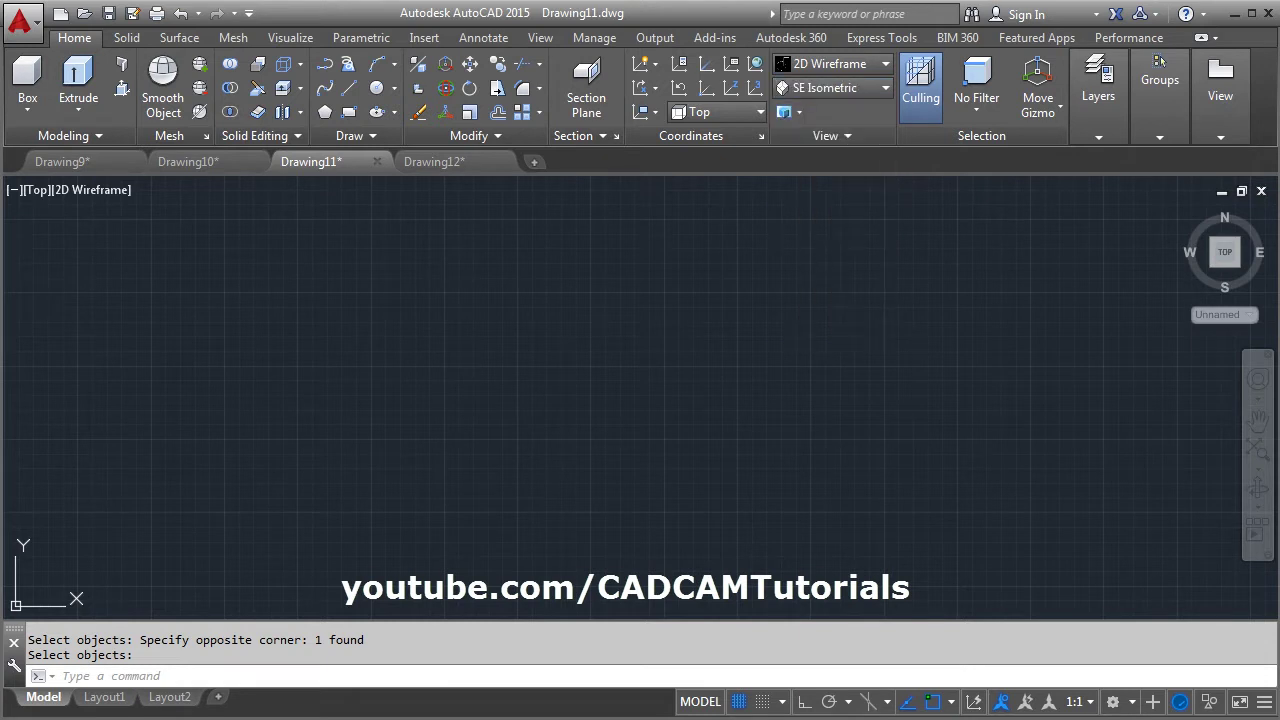
{"action": "scroll", "coordinate": [588, 456], "scroll_direction": "up", "scroll_amount": 3}
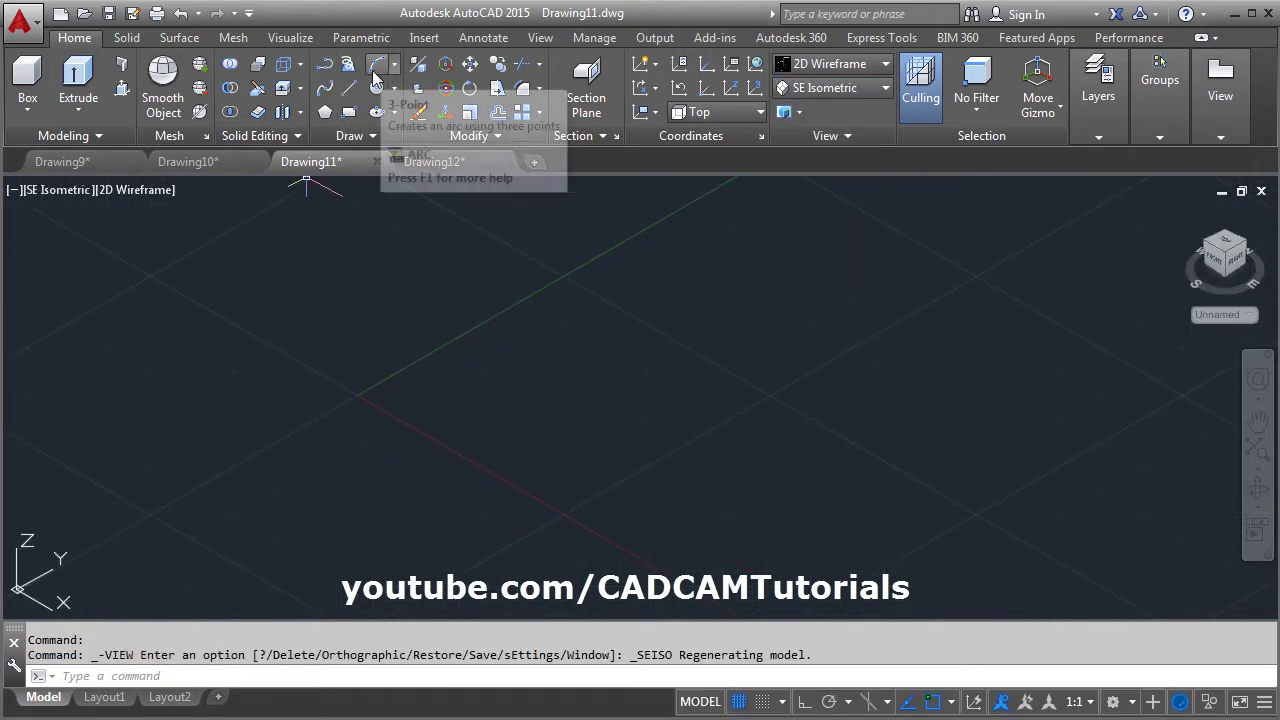
Draw a wavy spline through six fit points from lower left to upper right
{"action": "left_click", "coordinate": [325, 88]}
{"action": "left_click", "coordinate": [280, 497]}
{"action": "left_click", "coordinate": [386, 406]}
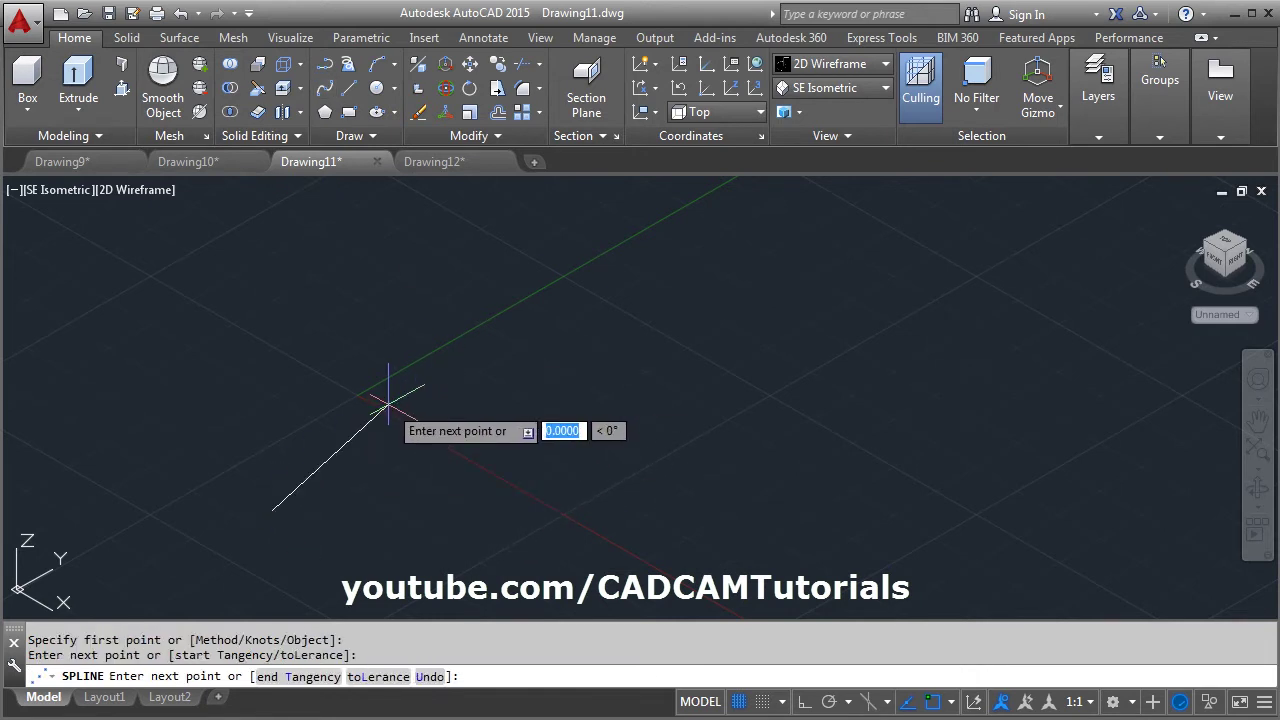
{"action": "left_click", "coordinate": [580, 440]}
{"action": "left_click", "coordinate": [706, 360]}
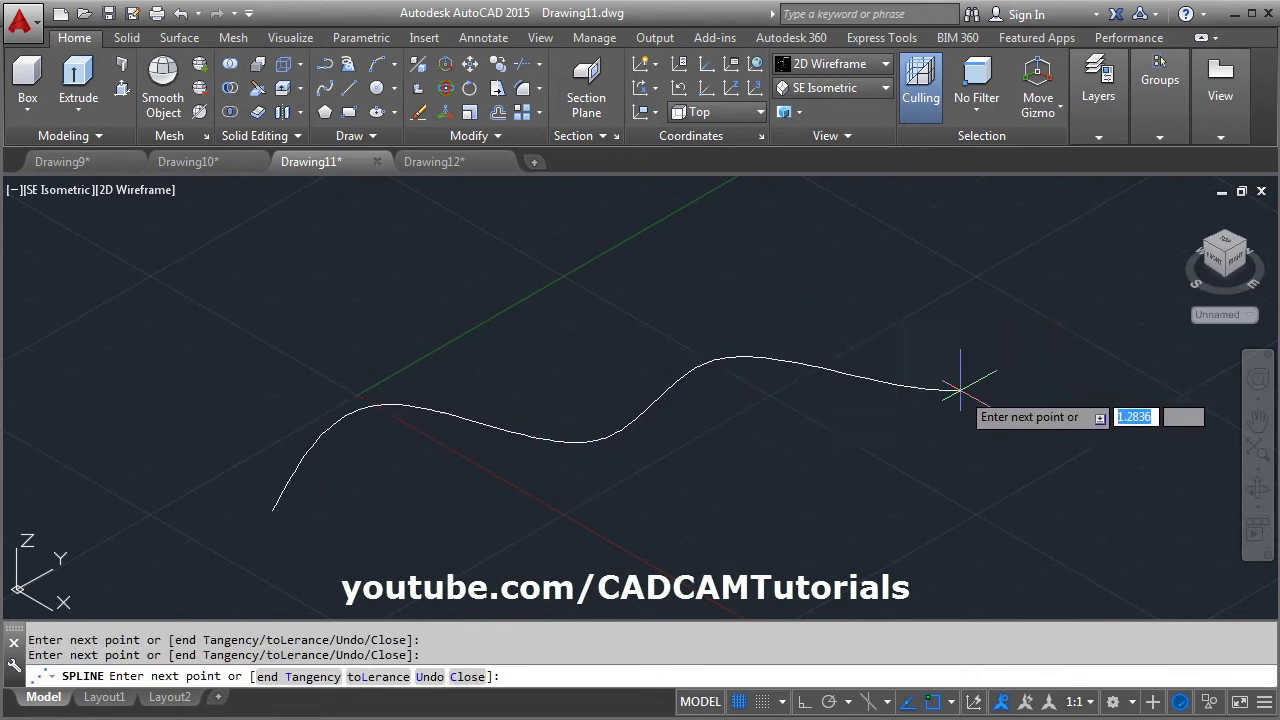
{"action": "left_click", "coordinate": [950, 388]}
{"action": "left_click", "coordinate": [1089, 262]}
{"action": "key", "text": "Return"}
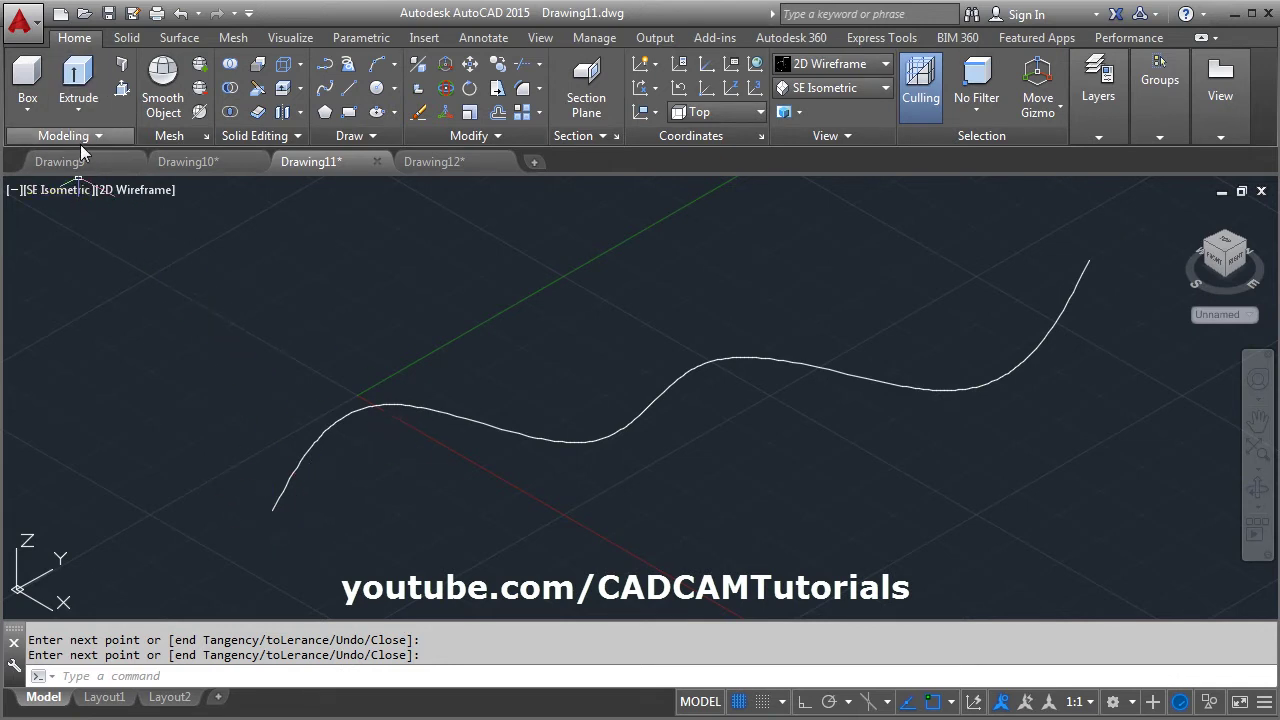
Create a small sphere centred on the spline's lower-left start point
{"action": "left_click", "coordinate": [34, 108]}
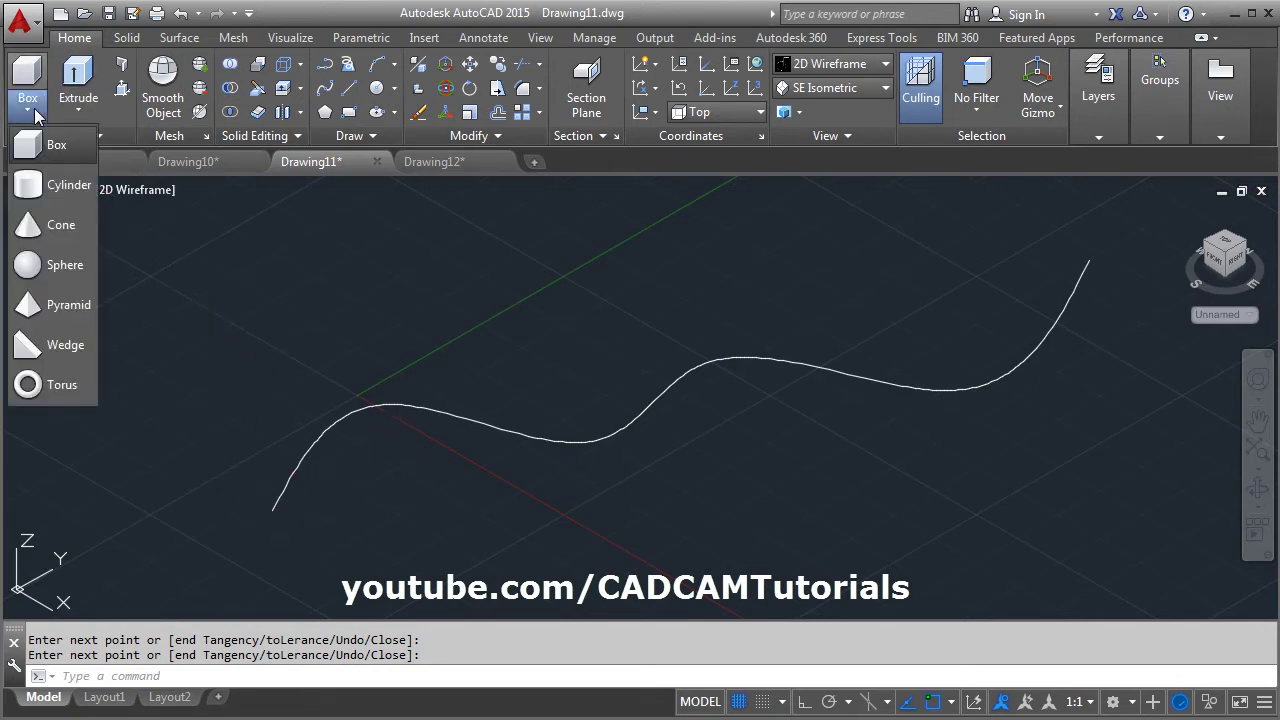
{"action": "left_click", "coordinate": [33, 270]}
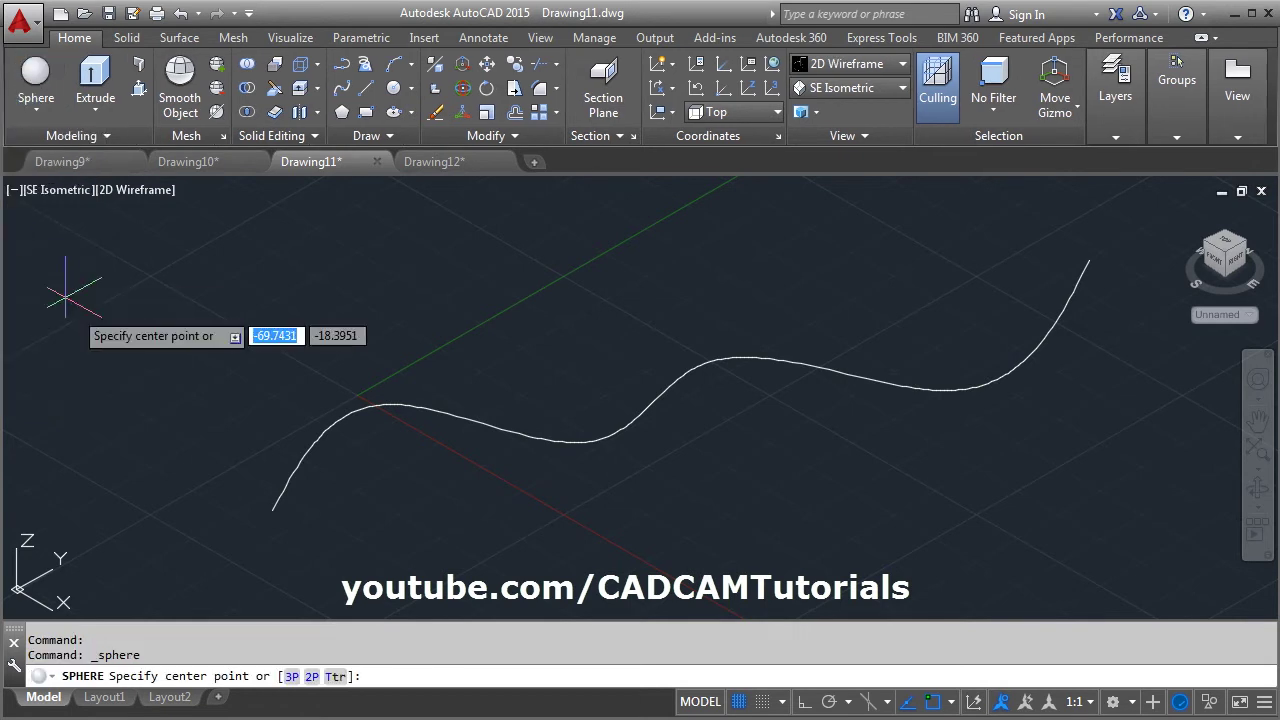
{"action": "left_click", "coordinate": [273, 509]}
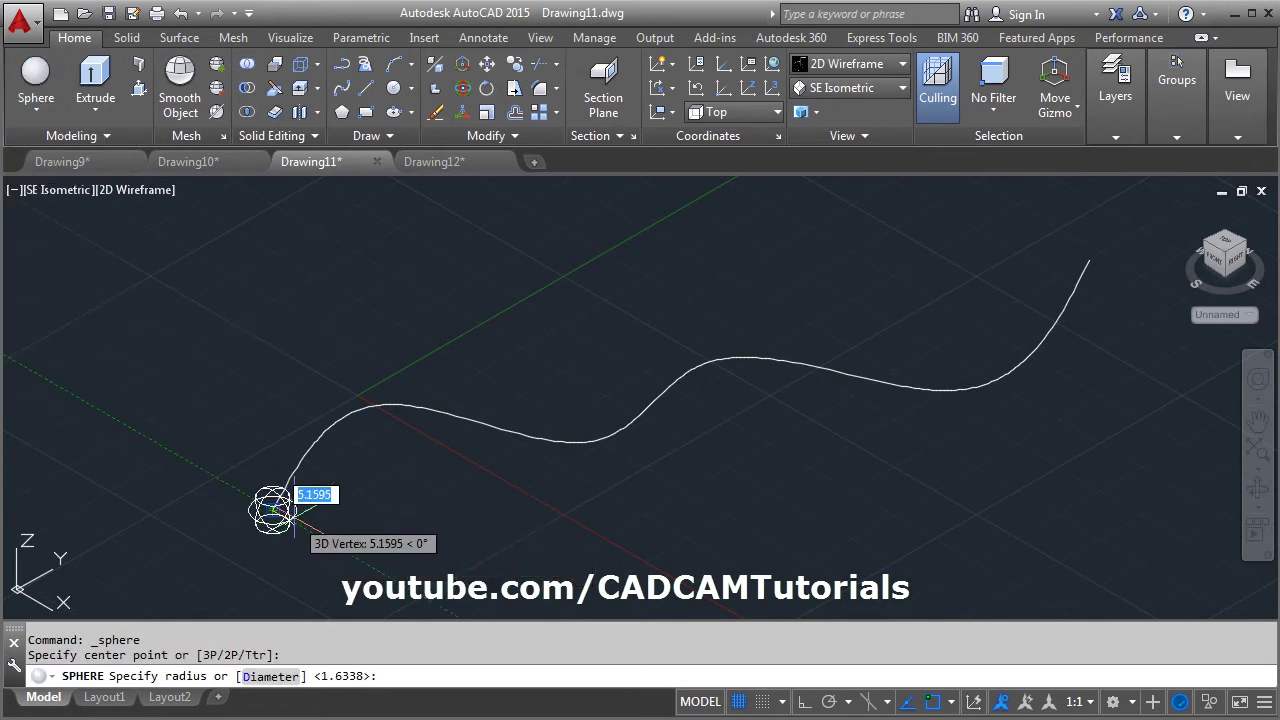
{"action": "left_click", "coordinate": [294, 503]}
Change the visual style to Shaded and centre the spline in view
{"action": "left_click", "coordinate": [837, 66]}
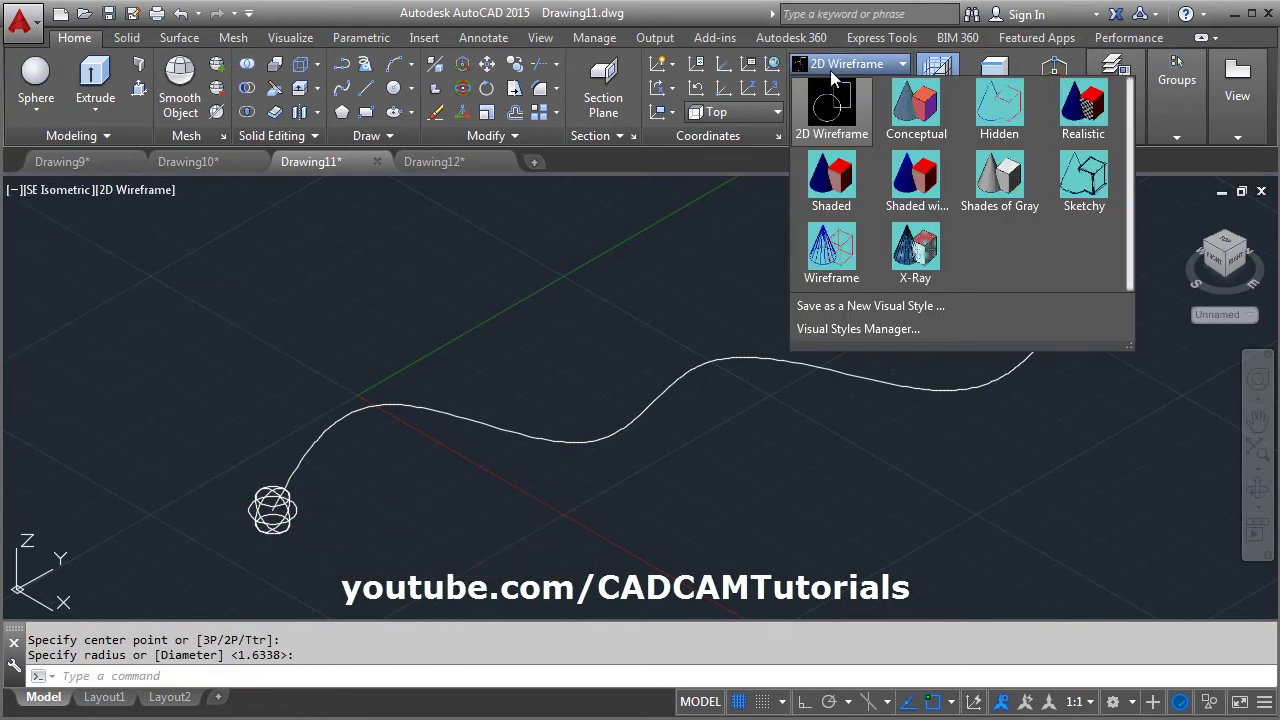
{"action": "left_click", "coordinate": [830, 205]}
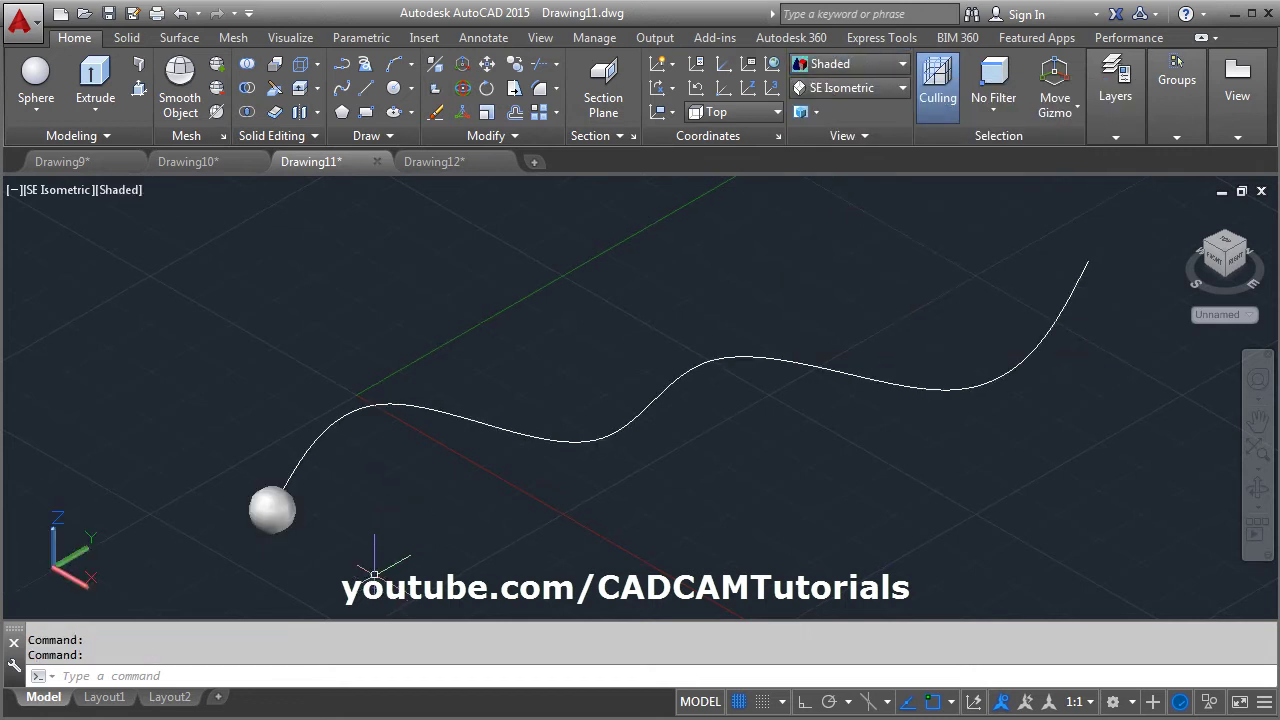
{"action": "middle_click_drag", "start_coordinate": [374, 572], "coordinate": [301, 575]}
{"action": "left_click", "coordinate": [556, 111]}
Path-array the sphere along the spline with 5 levels spaced 15.4786 apart
{"action": "left_click", "coordinate": [565, 183]}
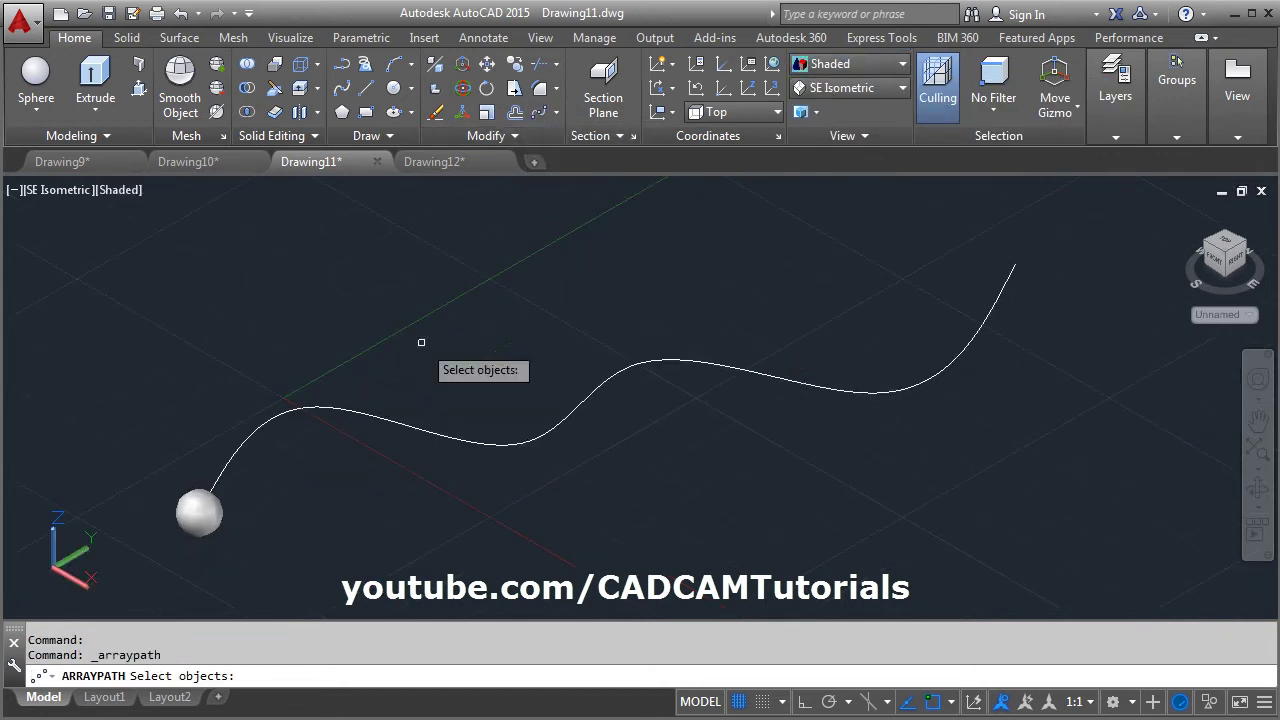
{"action": "left_click", "coordinate": [212, 524]}
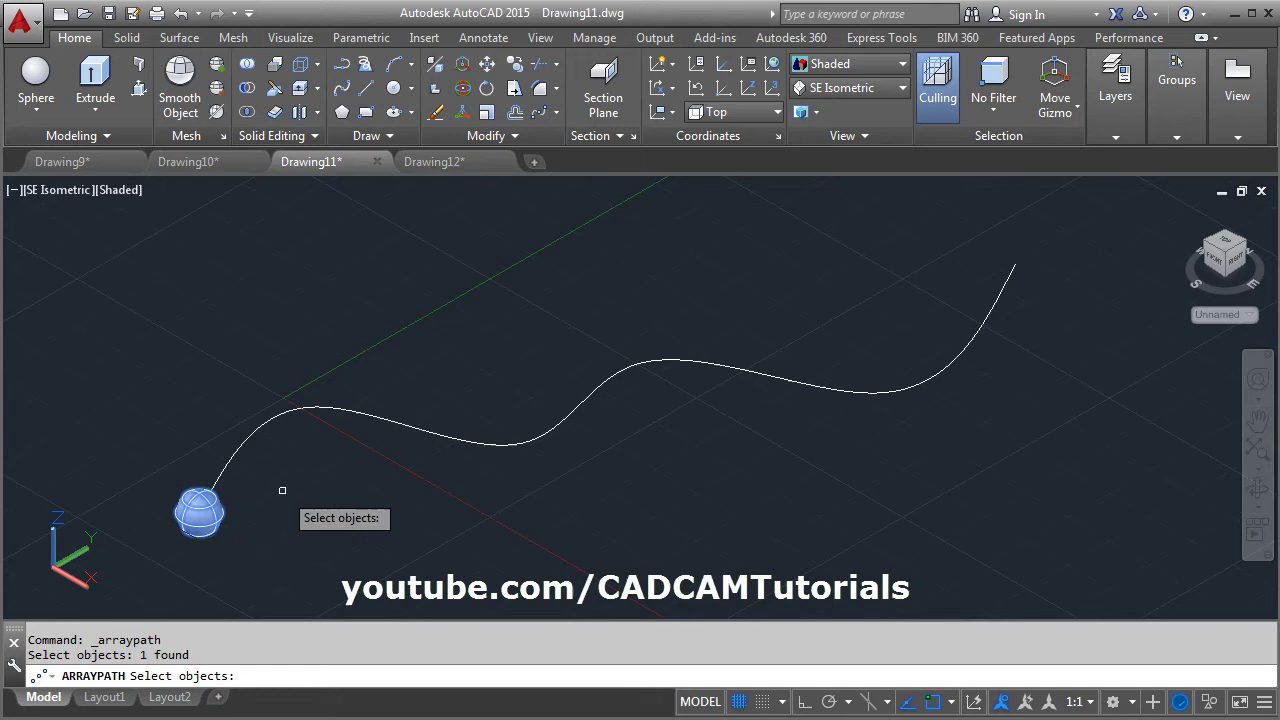
{"action": "key", "text": "Return"}
{"action": "left_click", "coordinate": [255, 447]}
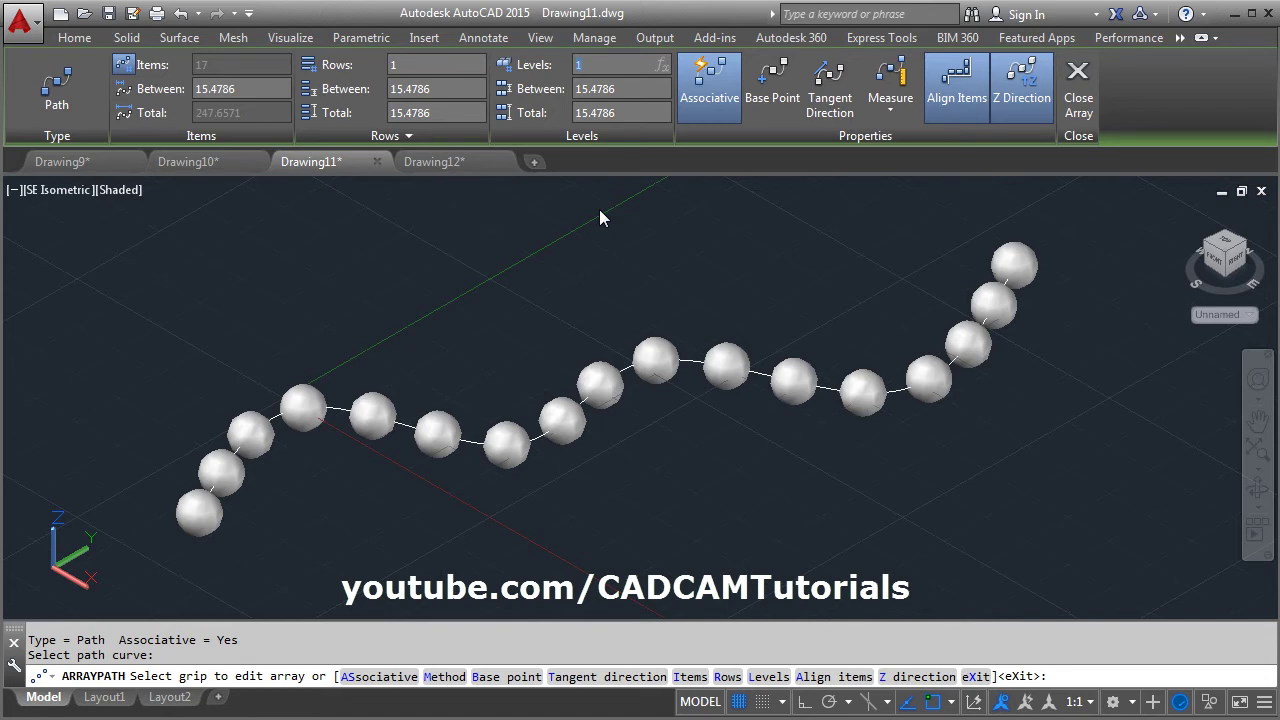
{"action": "type", "text": "5"}
{"action": "key", "text": "Return"}
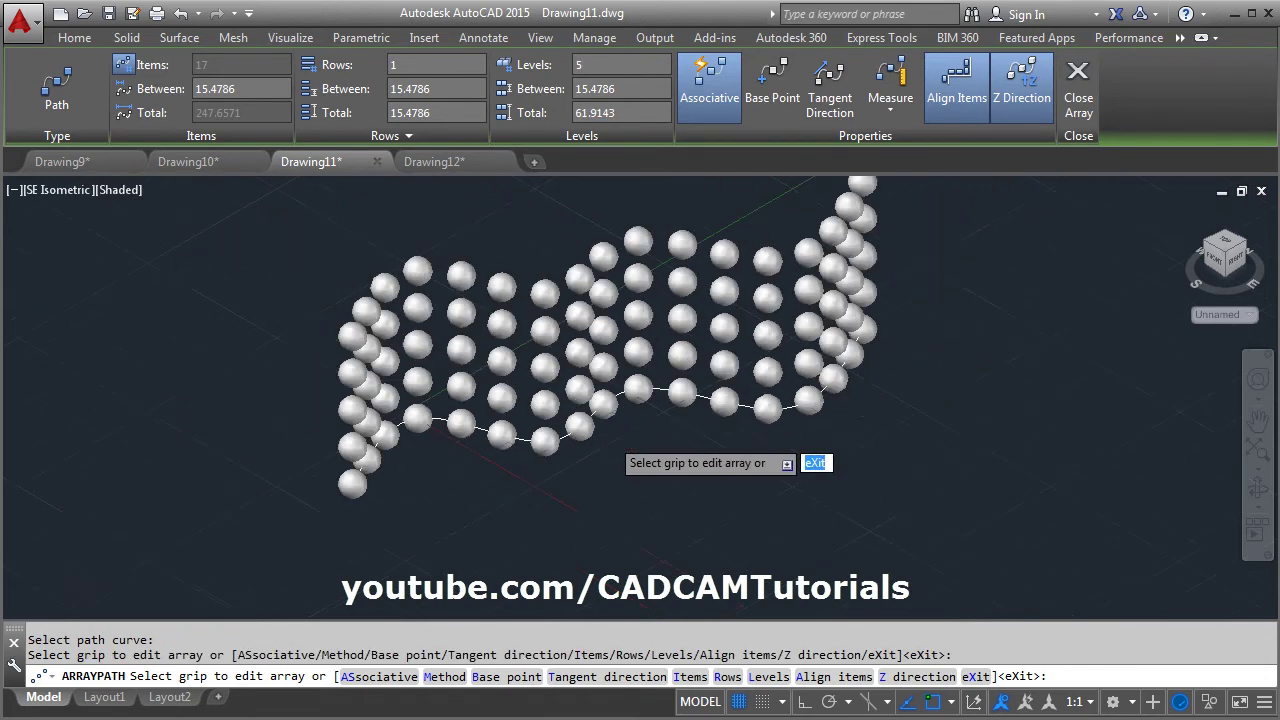
{"action": "middle_click_drag", "start_coordinate": [640, 445], "coordinate": [582, 484], "text": "shift"}
{"action": "key", "text": "Escape"}
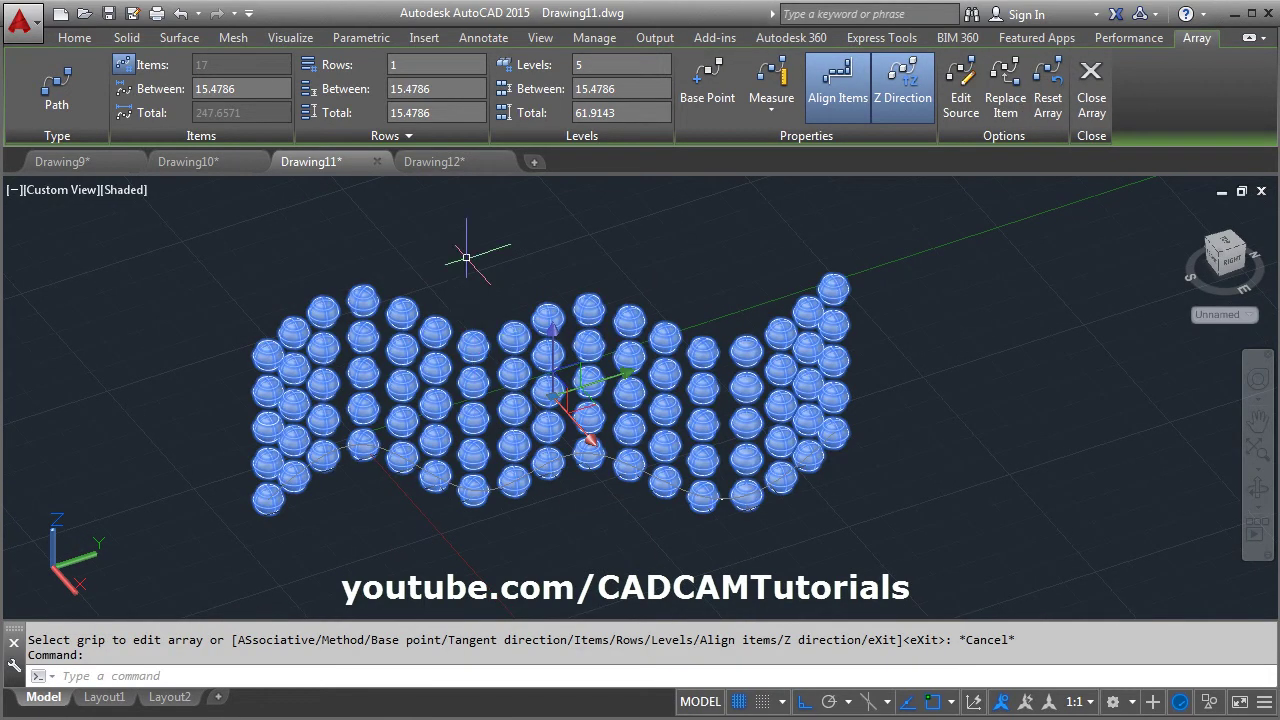
{"action": "left_click", "coordinate": [418, 137]}
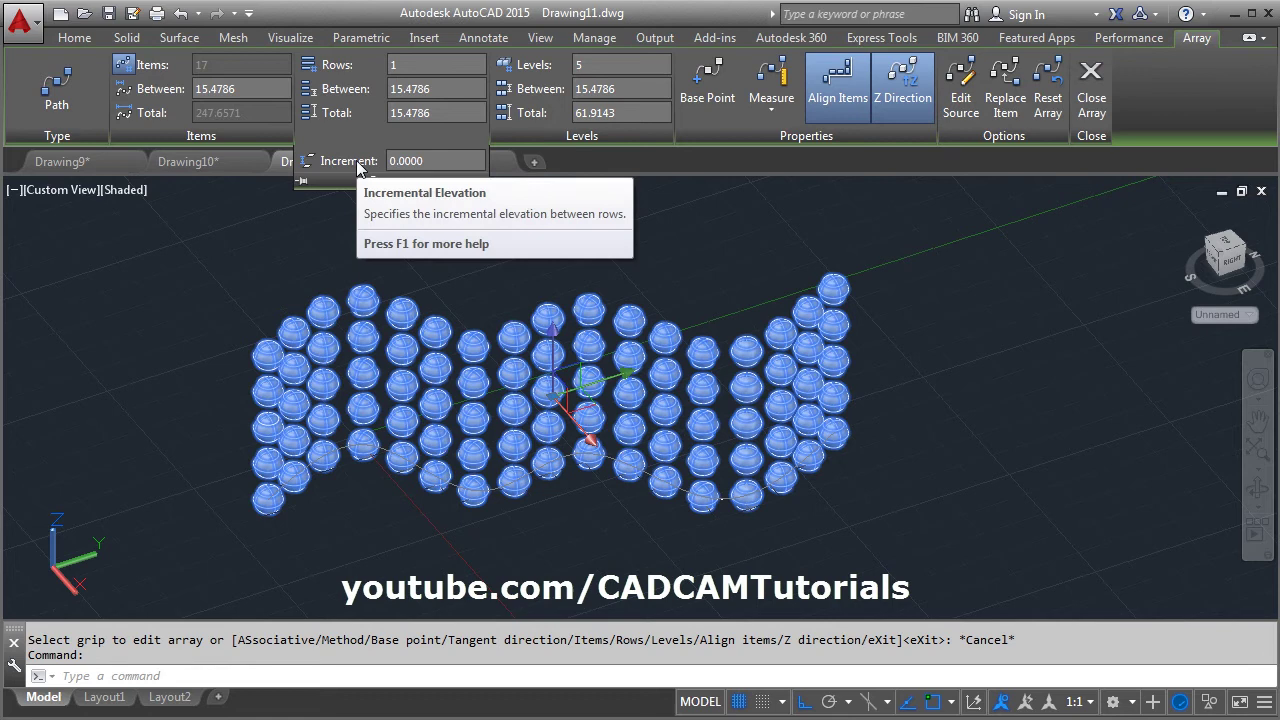
Switch to Drawing12 and view it from SE Isometric
{"action": "left_click", "coordinate": [435, 161]}
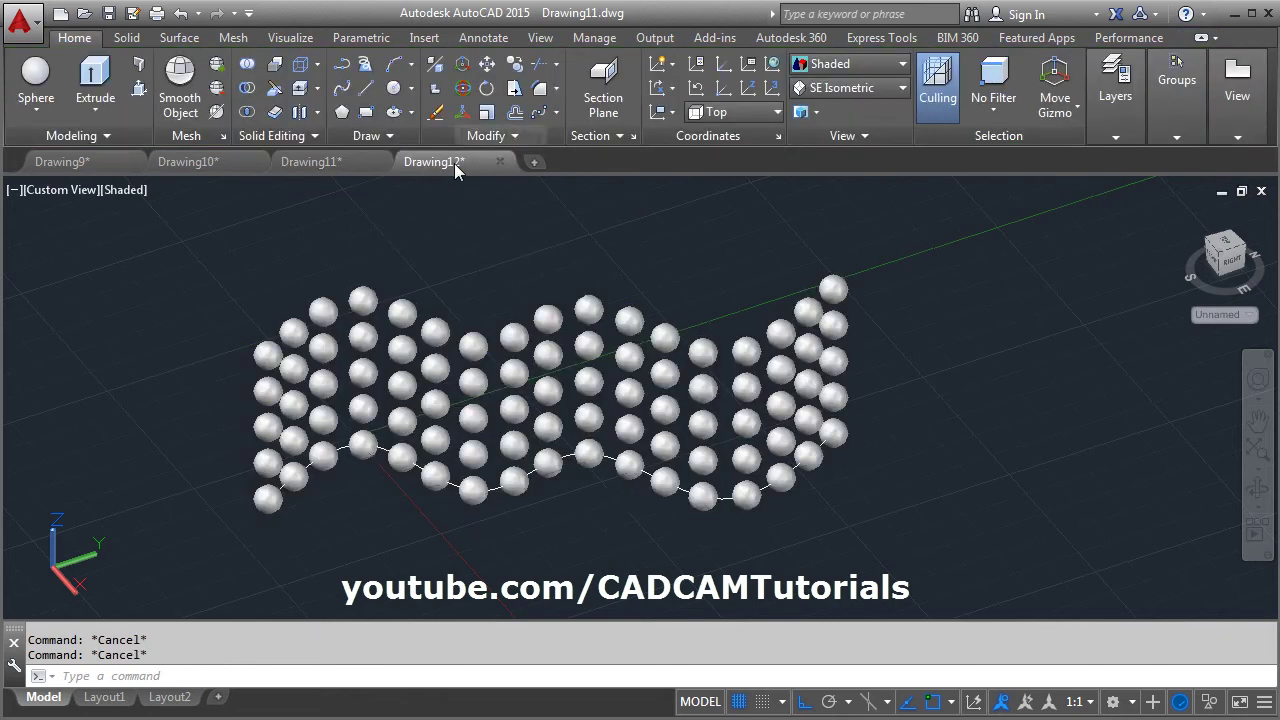
{"action": "left_click", "coordinate": [869, 90]}
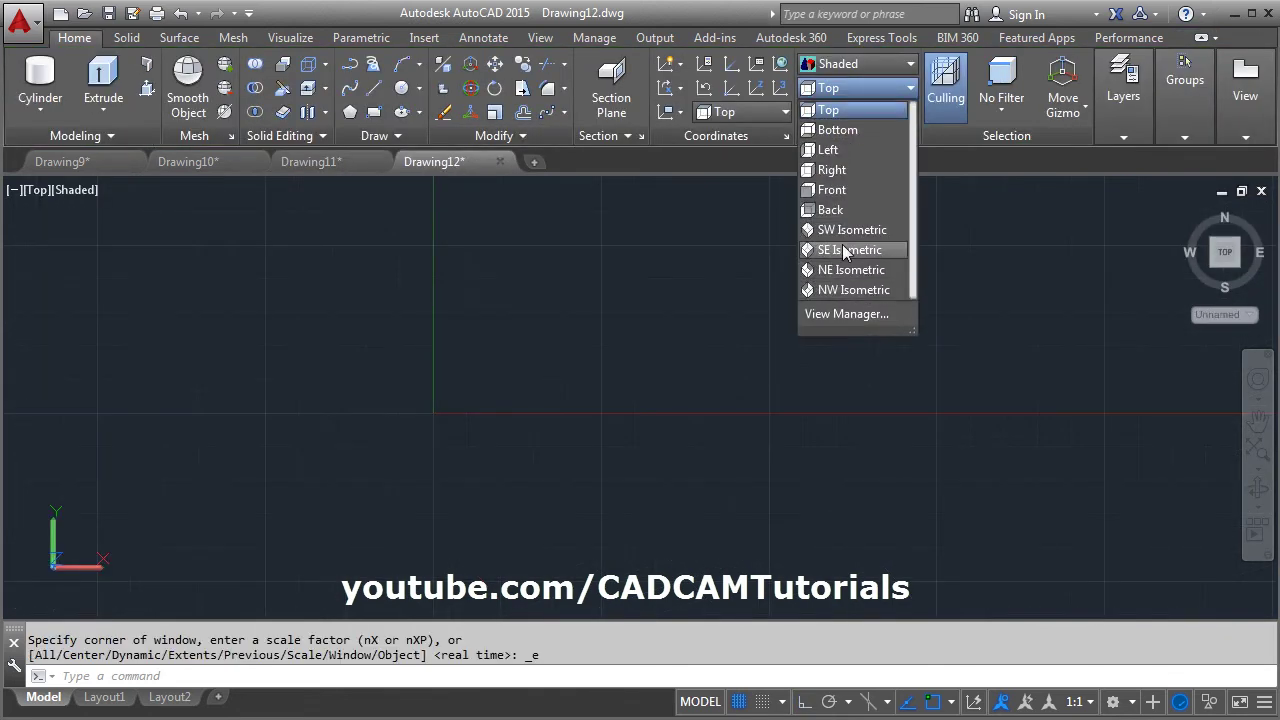
{"action": "left_click", "coordinate": [845, 250]}
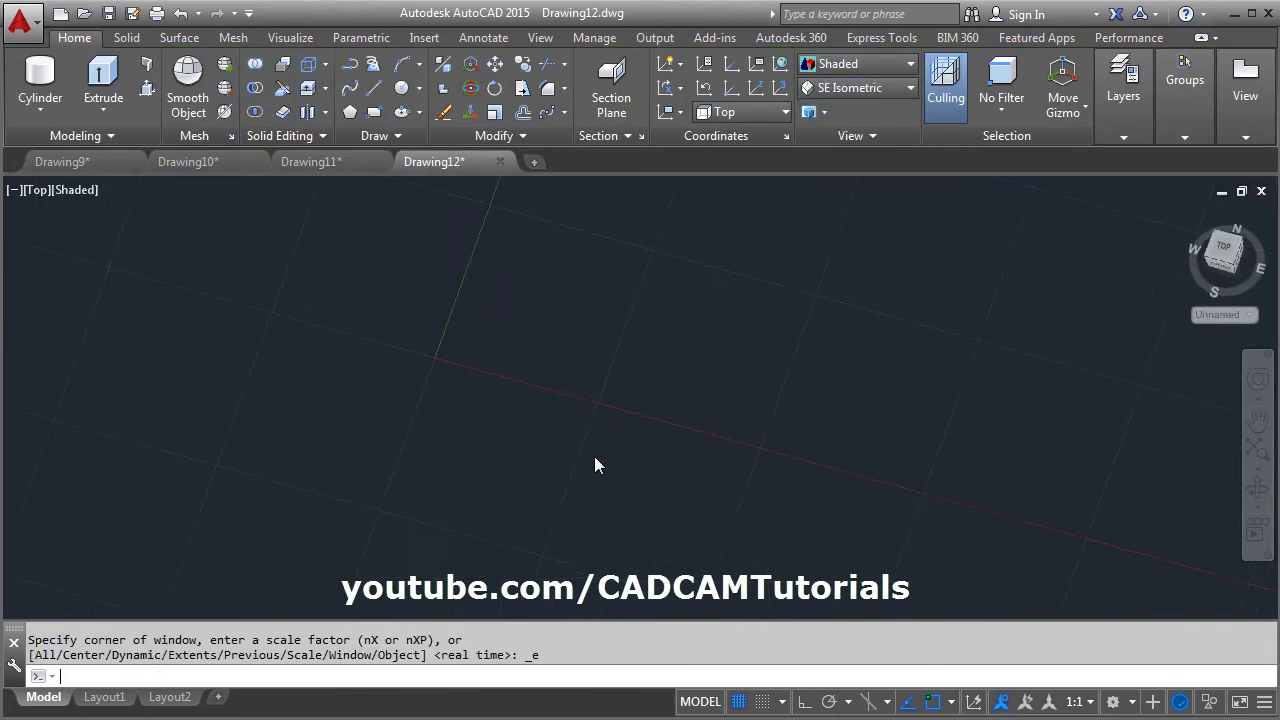
Draw a four-segment polyline from lower left, rising then dipping to the right
{"action": "left_click", "coordinate": [348, 66]}
{"action": "left_click", "coordinate": [240, 525]}
{"action": "left_click", "coordinate": [369, 419]}
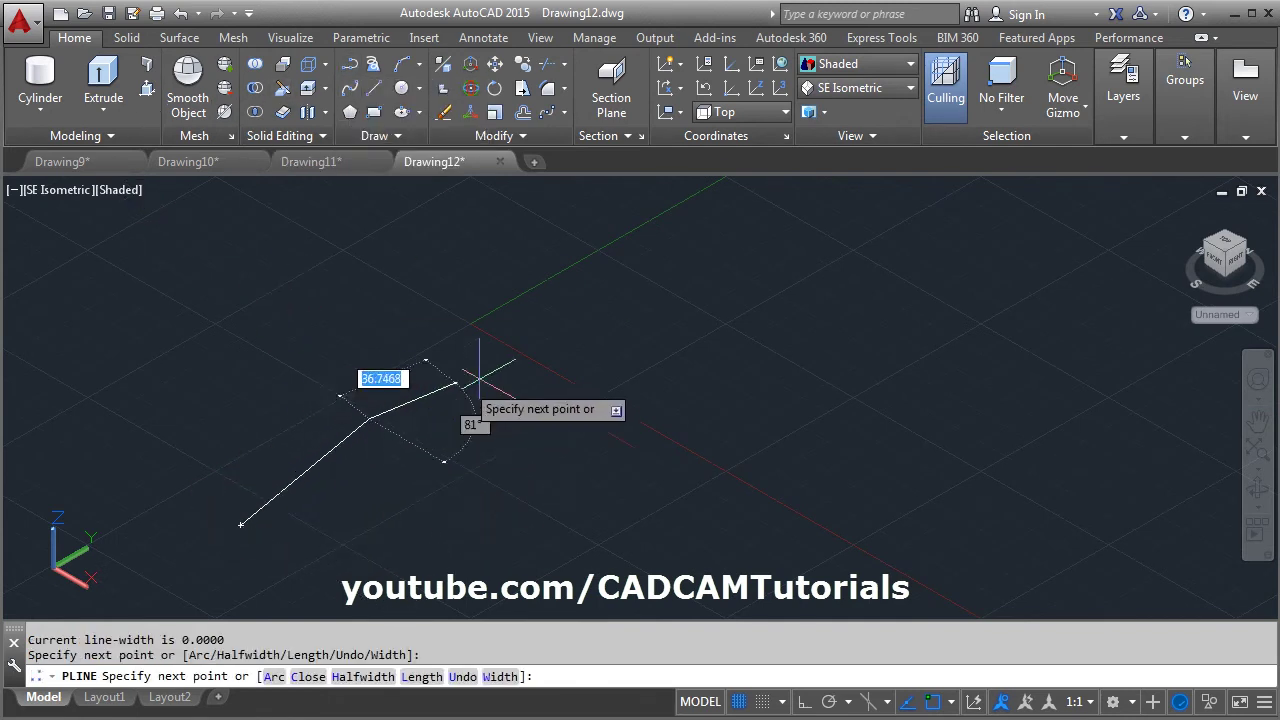
{"action": "left_click", "coordinate": [519, 364]}
{"action": "left_click", "coordinate": [702, 352]}
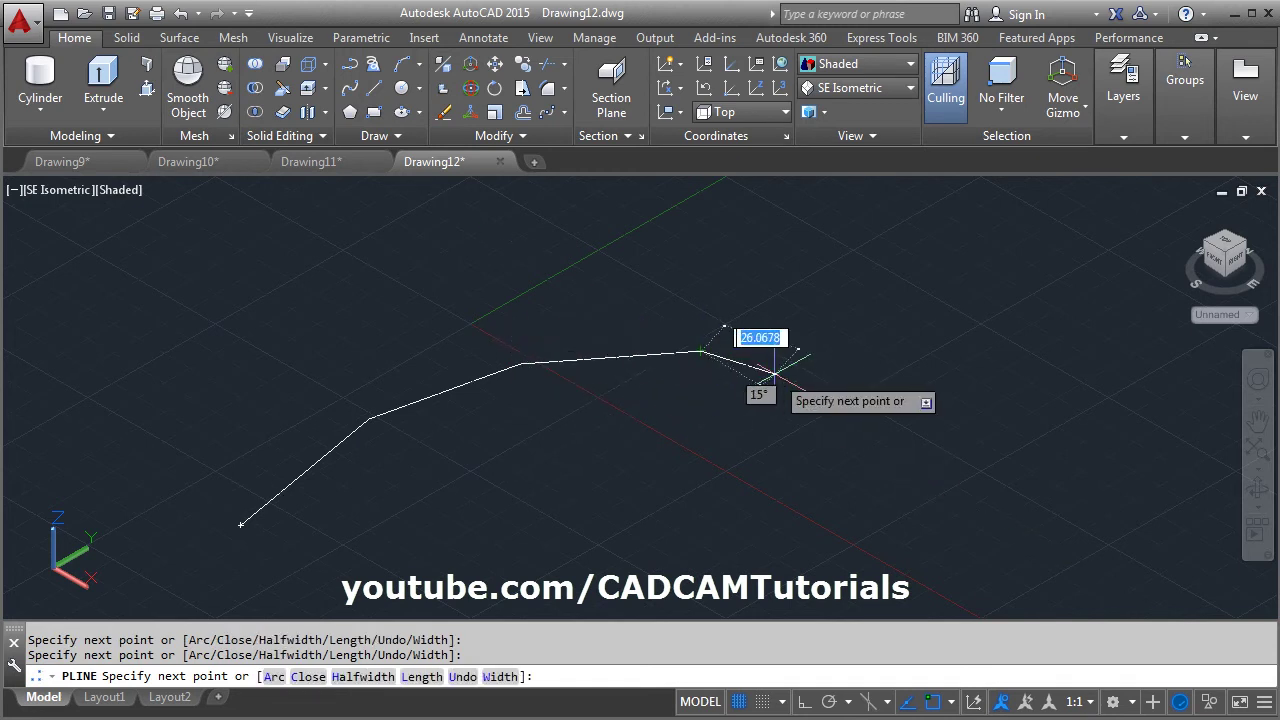
{"action": "left_click", "coordinate": [859, 387]}
{"action": "key", "text": "Return"}
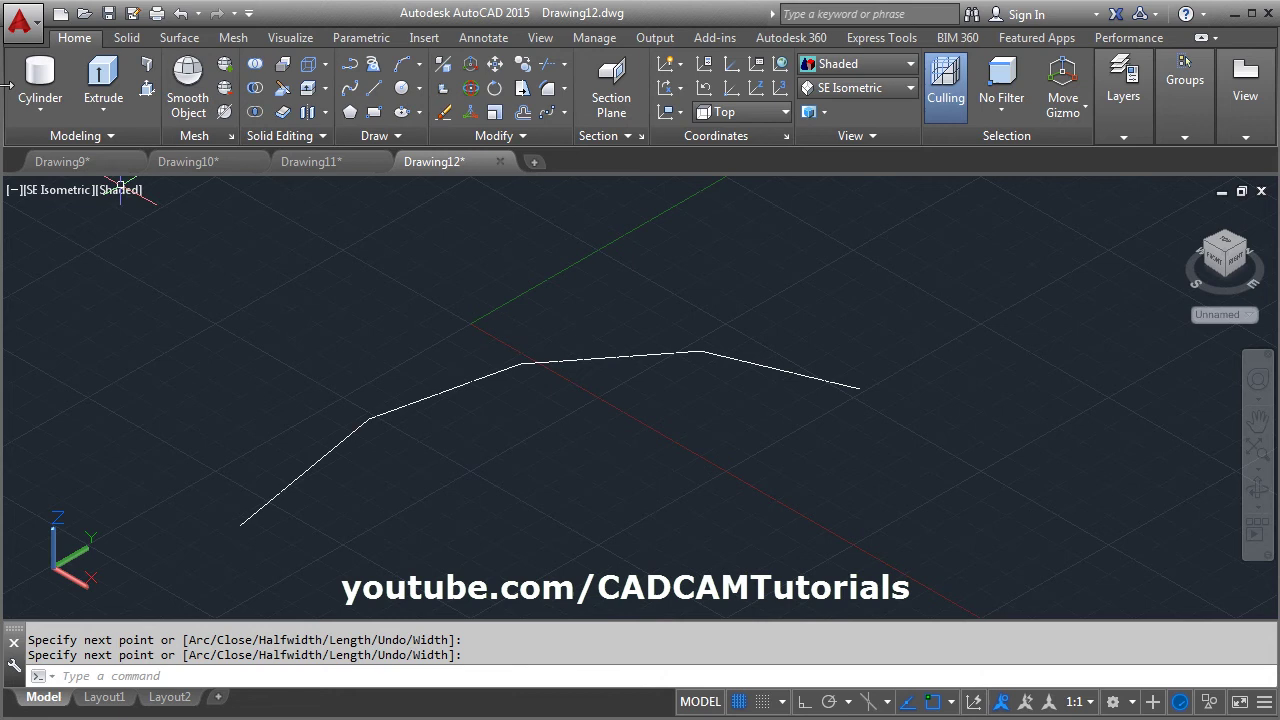
Create a small cylinder of height 3 centred on the polyline's start point
{"action": "left_click", "coordinate": [40, 80]}
{"action": "left_click", "coordinate": [240, 525]}
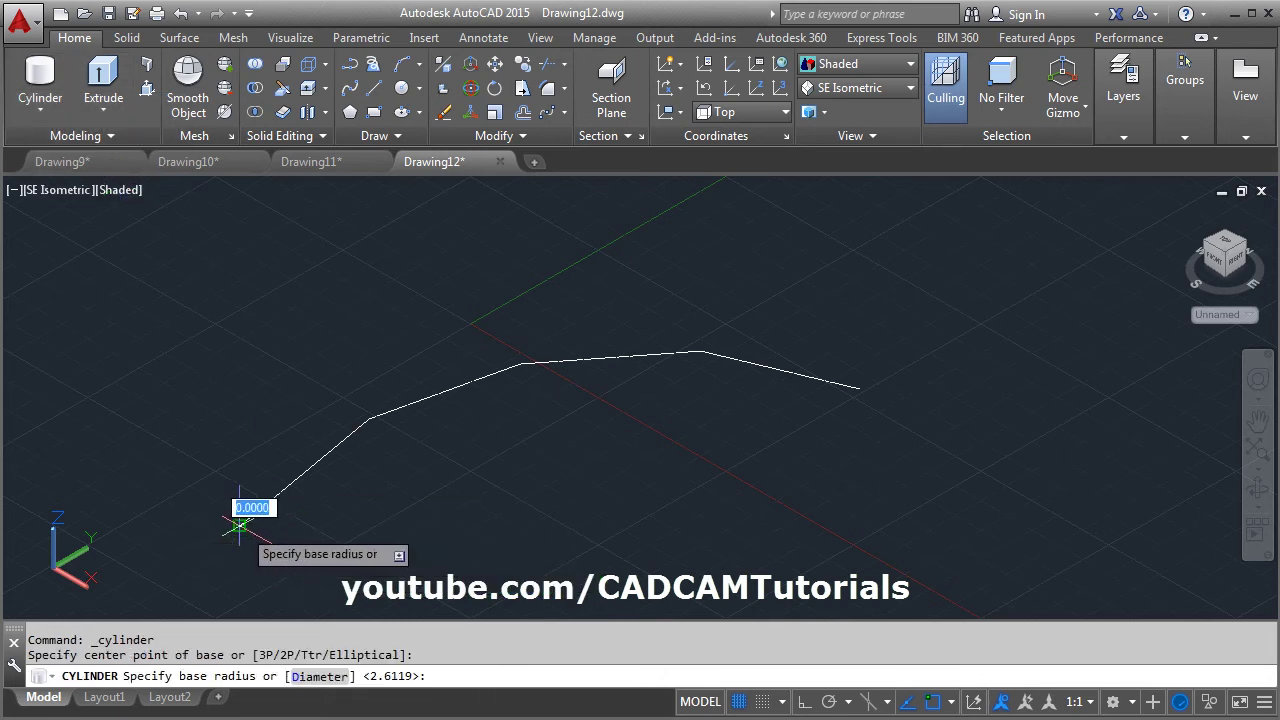
{"action": "left_click", "coordinate": [255, 522]}
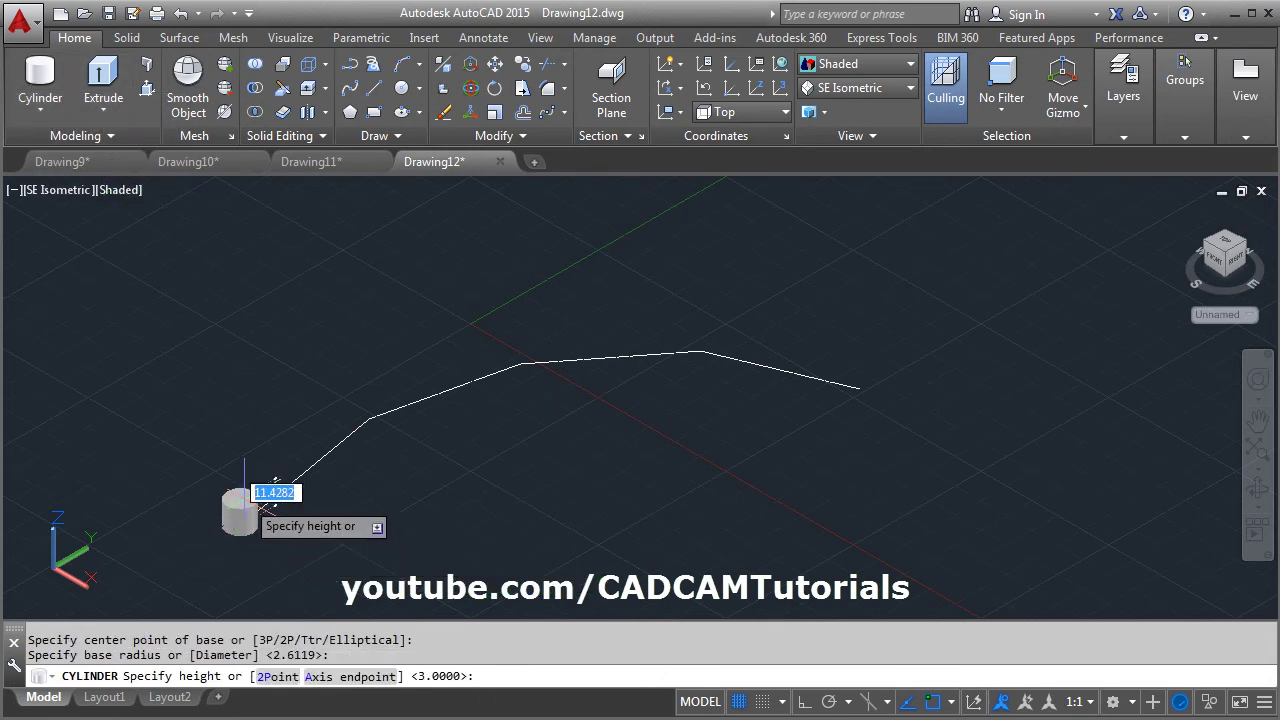
{"action": "type", "text": "3"}
{"action": "key", "text": "Return"}
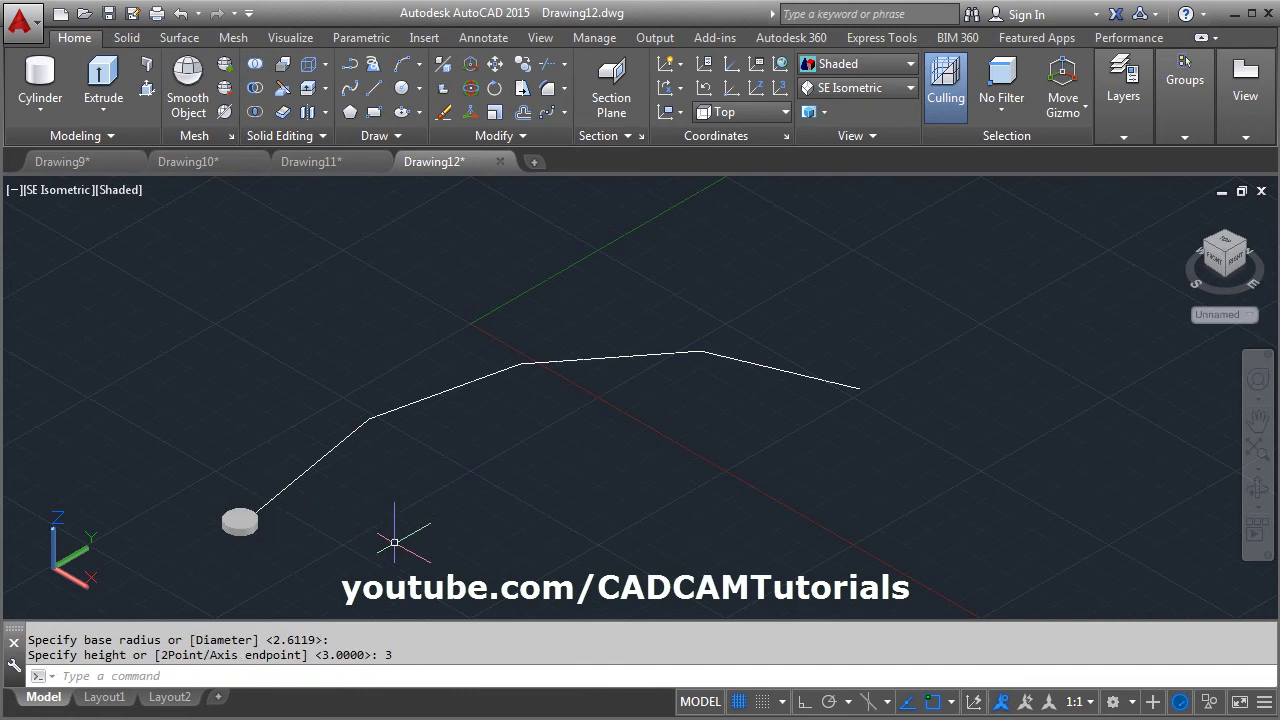
{"action": "scroll", "coordinate": [574, 400], "scroll_direction": "up", "scroll_amount": 2}
{"action": "middle_click_drag", "start_coordinate": [614, 420], "coordinate": [679, 371]}
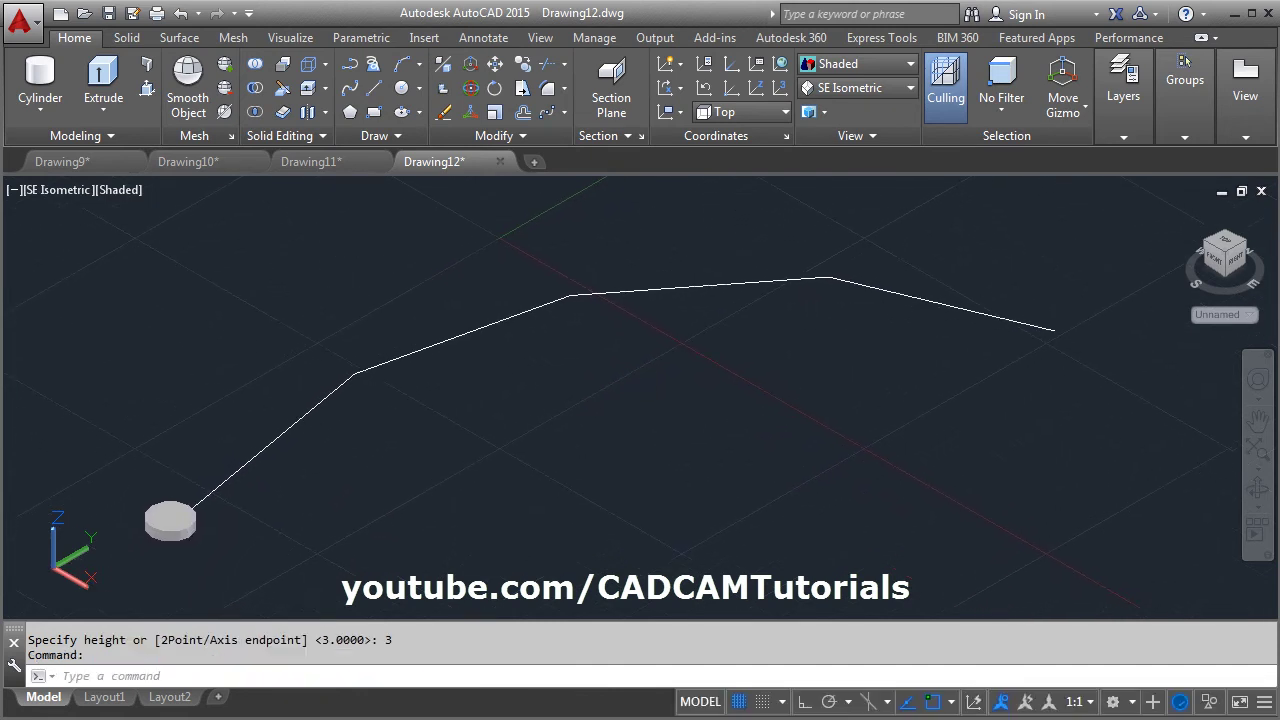
Path-array the cylinder along the polyline with 4 rows
{"action": "left_click", "coordinate": [547, 112]}
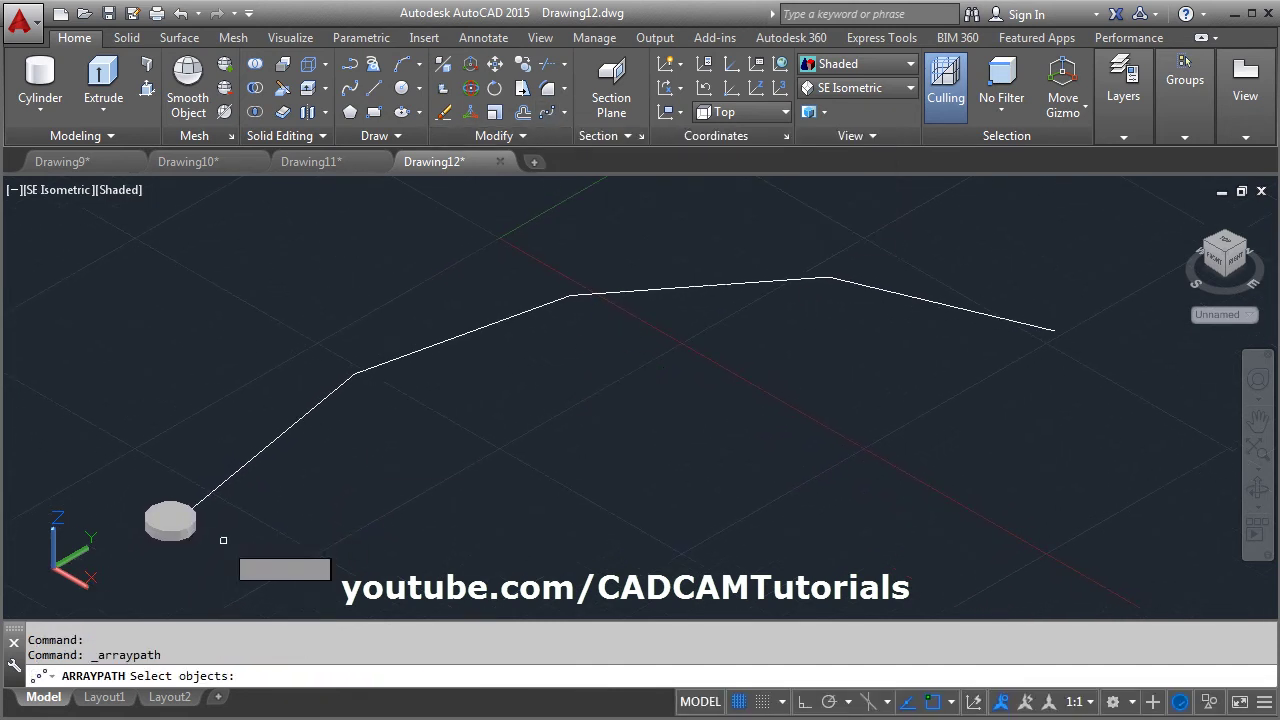
{"action": "left_click", "coordinate": [172, 521]}
{"action": "key", "text": "Return"}
{"action": "left_click", "coordinate": [246, 463]}
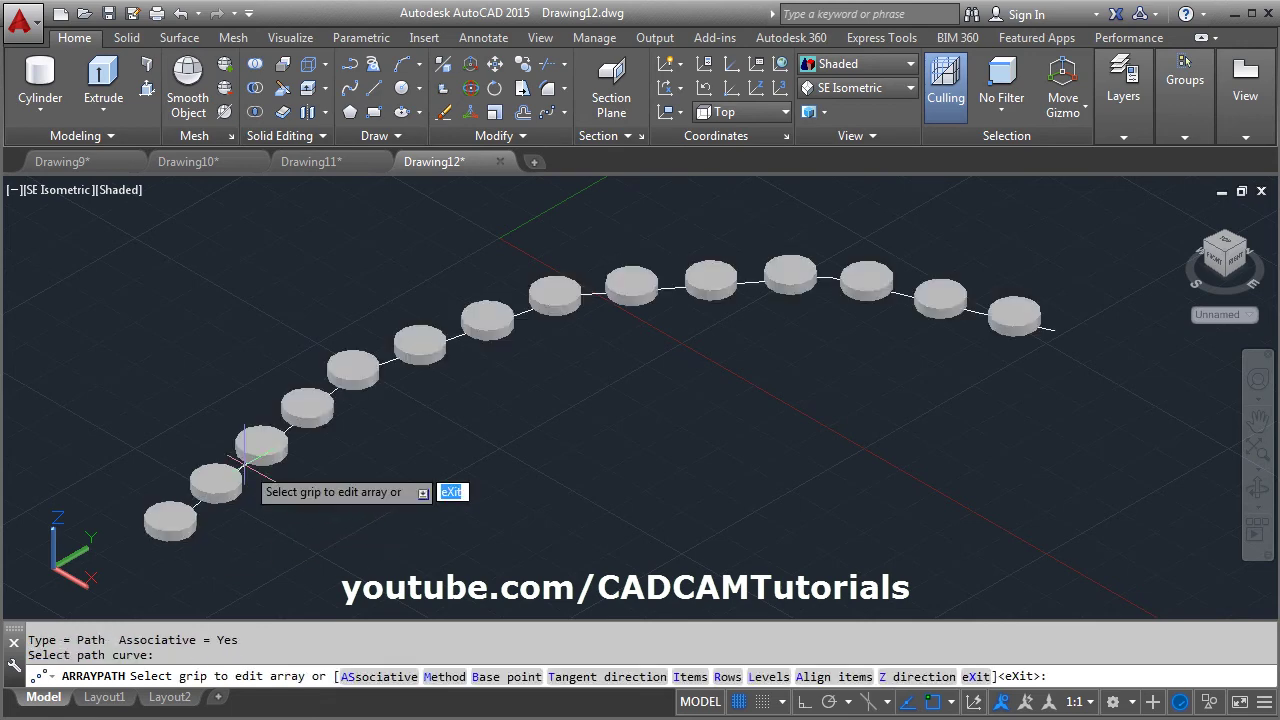
{"action": "scroll", "coordinate": [443, 471], "scroll_direction": "down", "scroll_amount": 2}
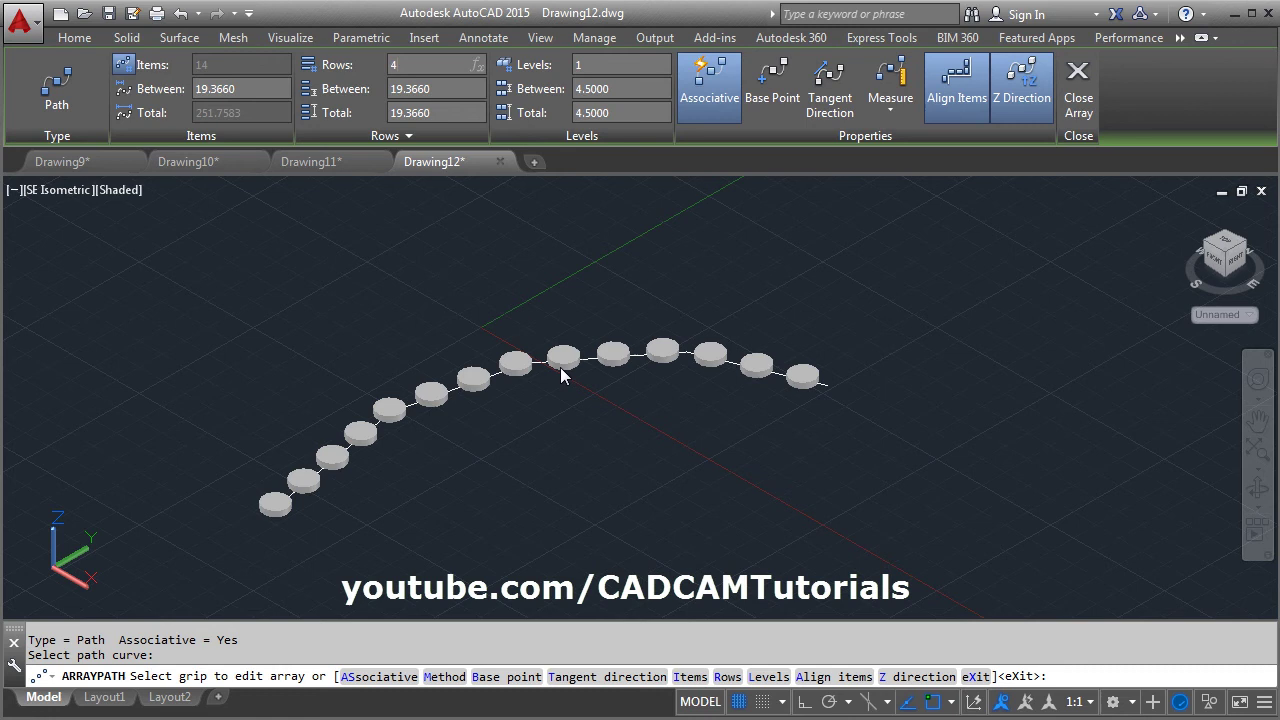
{"action": "key", "text": "Return"}
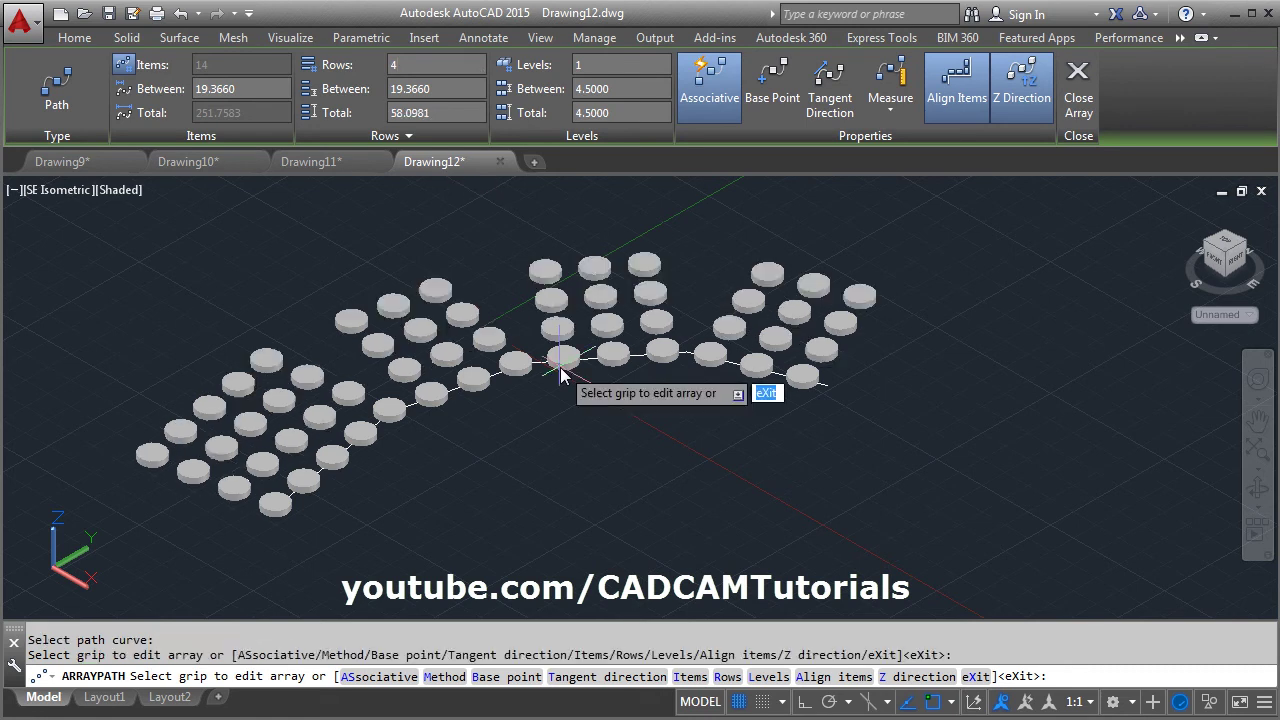
Give the array rows an incremental elevation of 5 and finish editing
{"action": "left_click", "coordinate": [399, 132]}
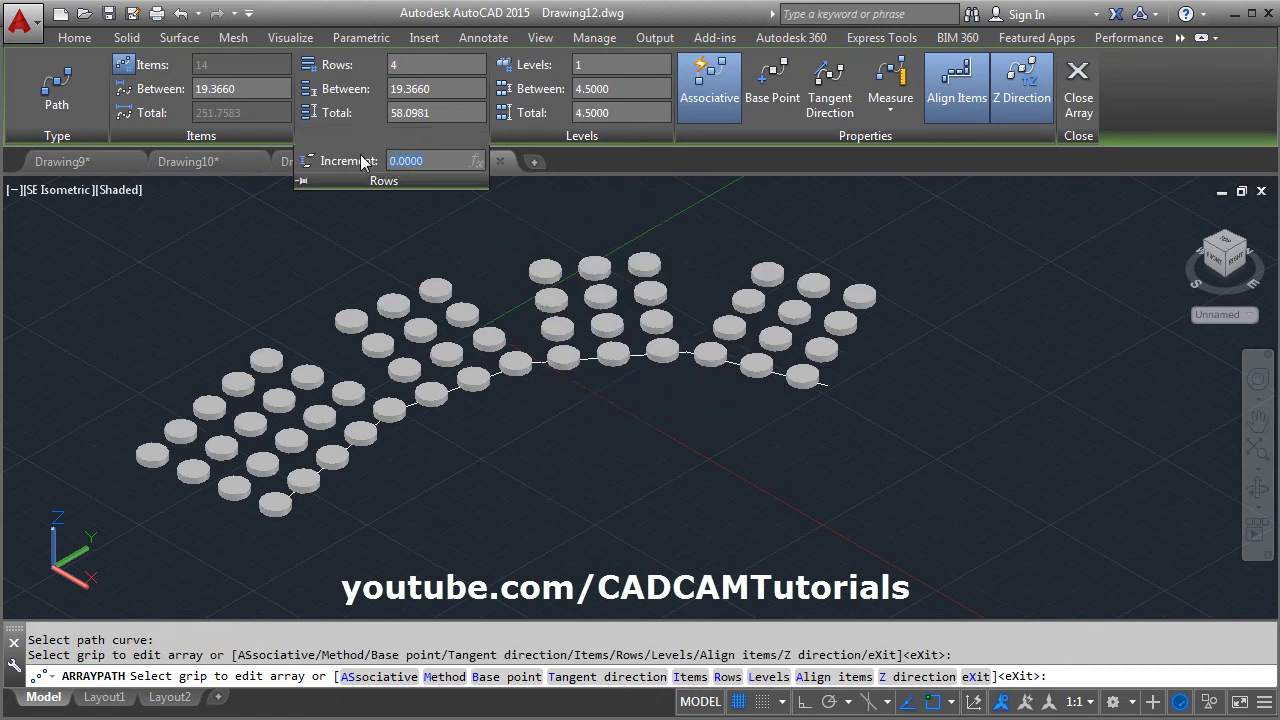
{"action": "type", "text": "3"}
{"action": "key", "text": "Return"}
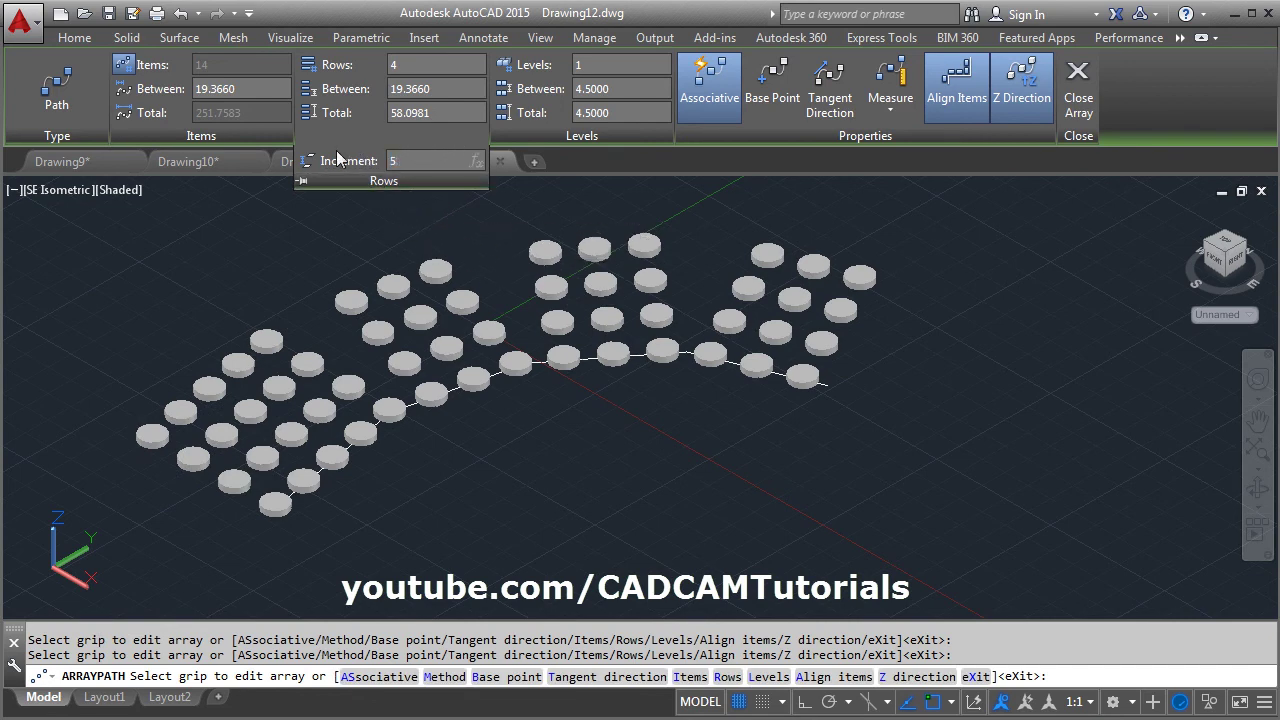
{"action": "type", "text": "5"}
{"action": "key", "text": "Return"}
{"action": "key", "text": "Escape"}
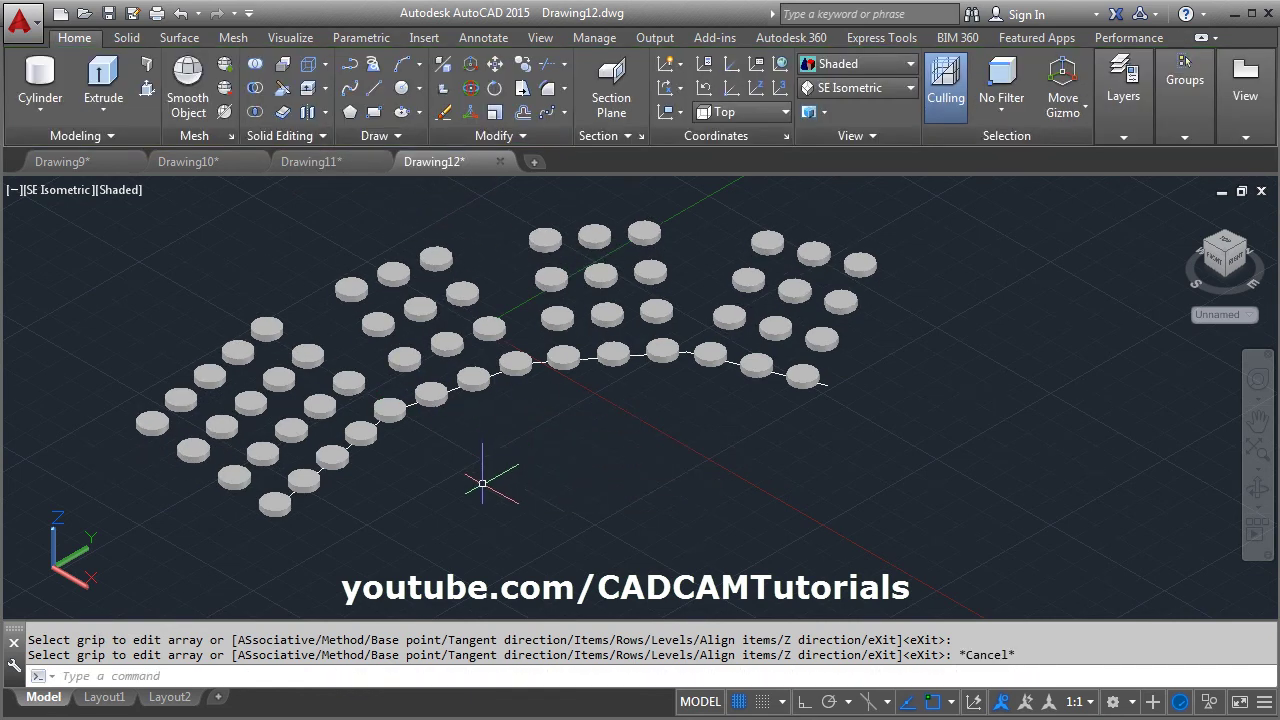
Orbit lower and zoom to see the four cylinder rows climbing 5 units each
{"action": "middle_click_drag", "start_coordinate": [482, 484], "coordinate": [522, 428], "text": "shift"}
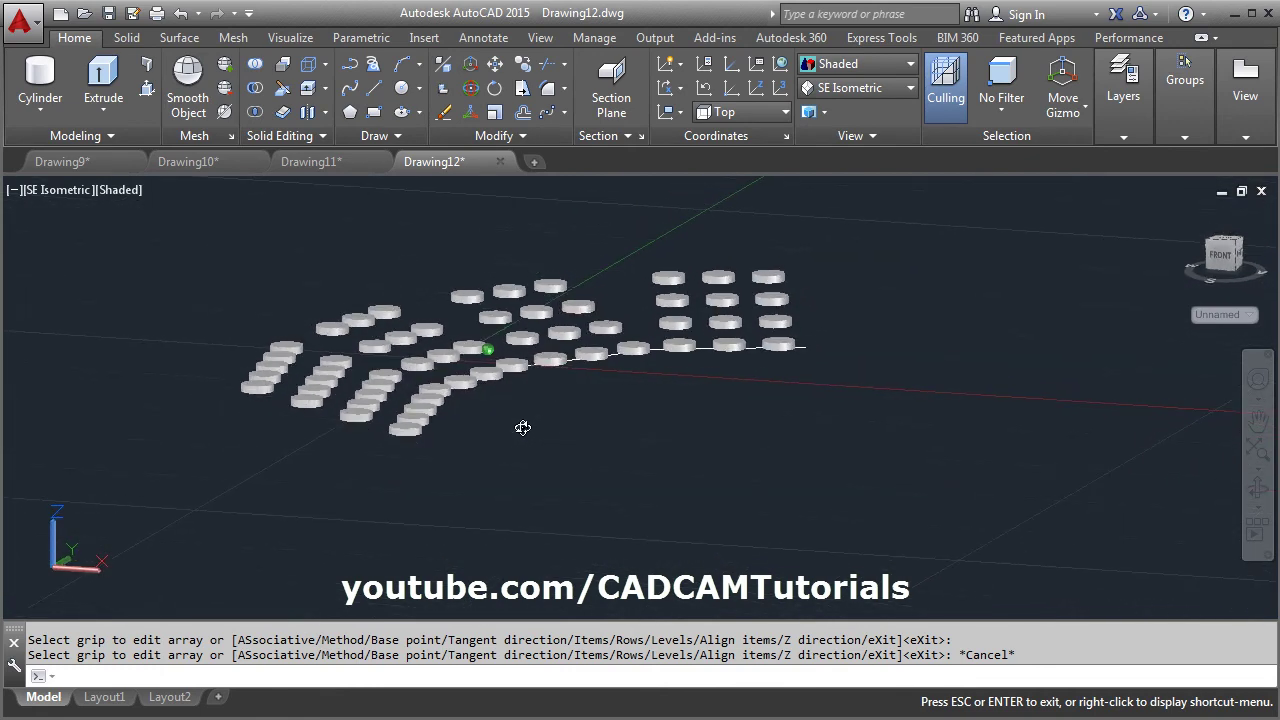
{"action": "scroll", "coordinate": [418, 360], "scroll_direction": "up", "scroll_amount": 2}
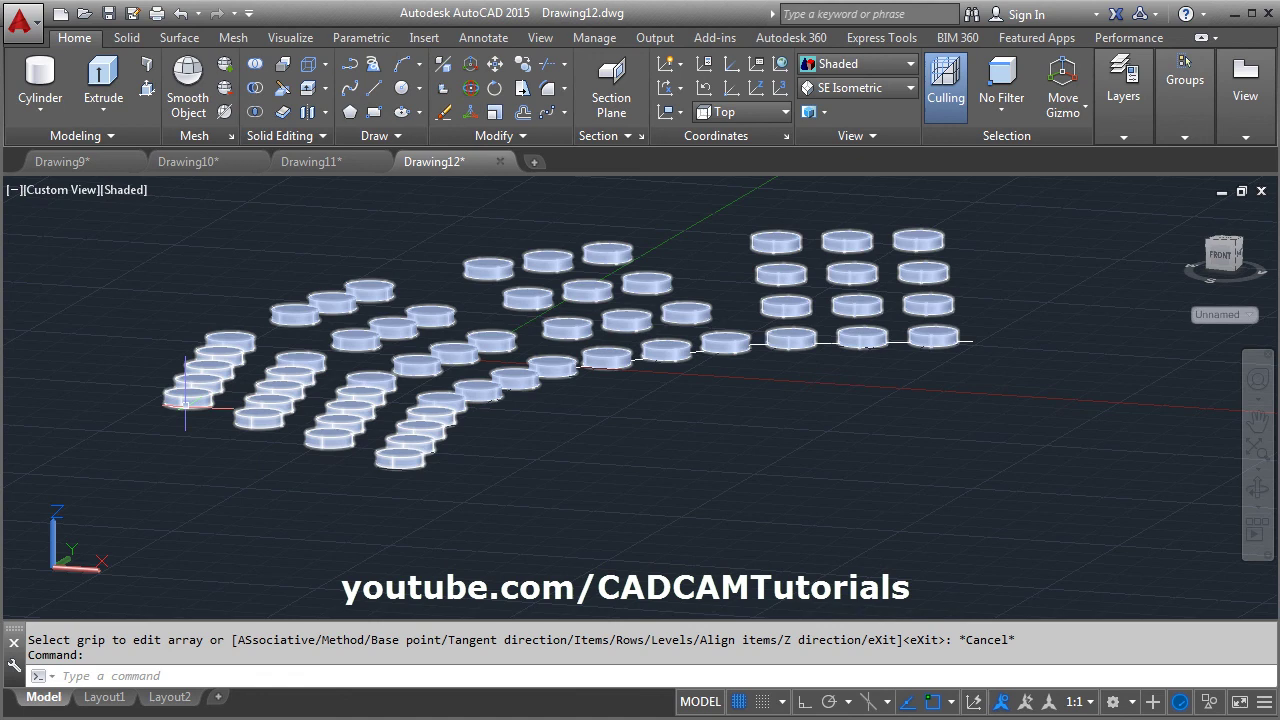
{"action": "middle_click_drag", "start_coordinate": [605, 459], "coordinate": [594, 520]}
{"action": "scroll", "coordinate": [558, 461], "scroll_direction": "up", "scroll_amount": 1}
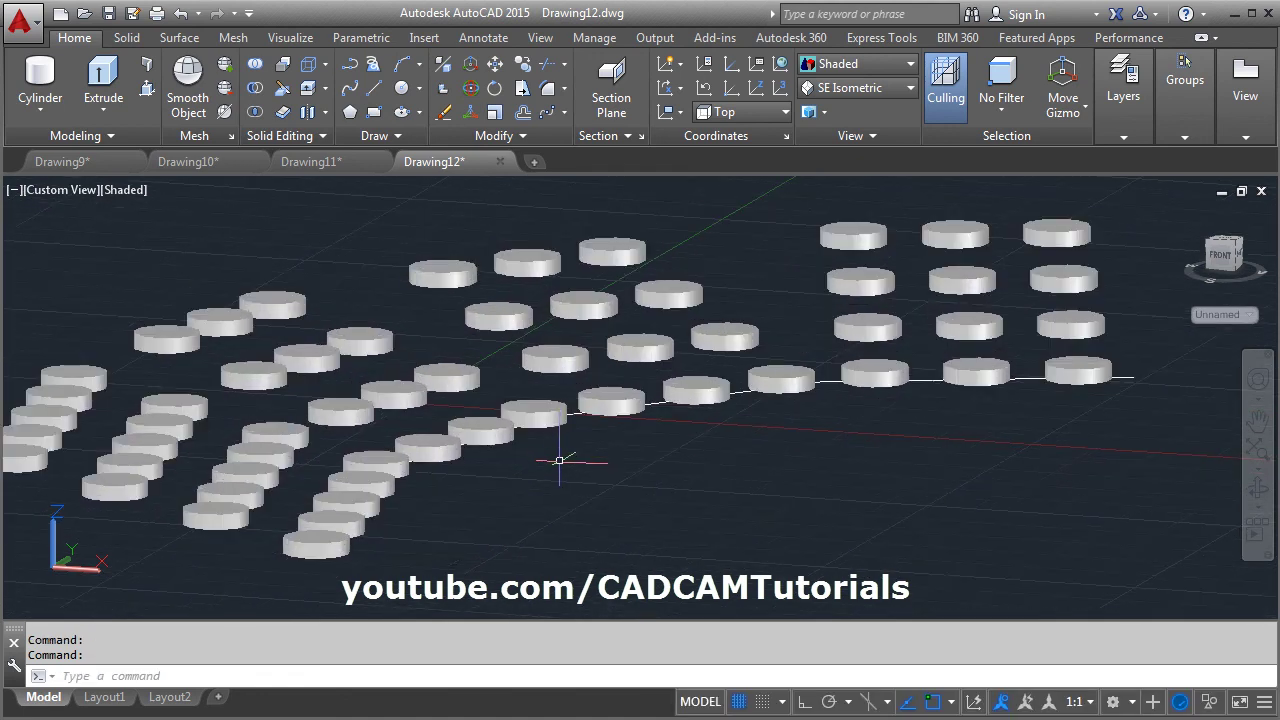
{"action": "scroll", "coordinate": [625, 454], "scroll_direction": "down", "scroll_amount": 2}
{"action": "scroll", "coordinate": [615, 440], "scroll_direction": "up", "scroll_amount": 1}
{"action": "middle_click_drag", "start_coordinate": [611, 436], "coordinate": [670, 470]}
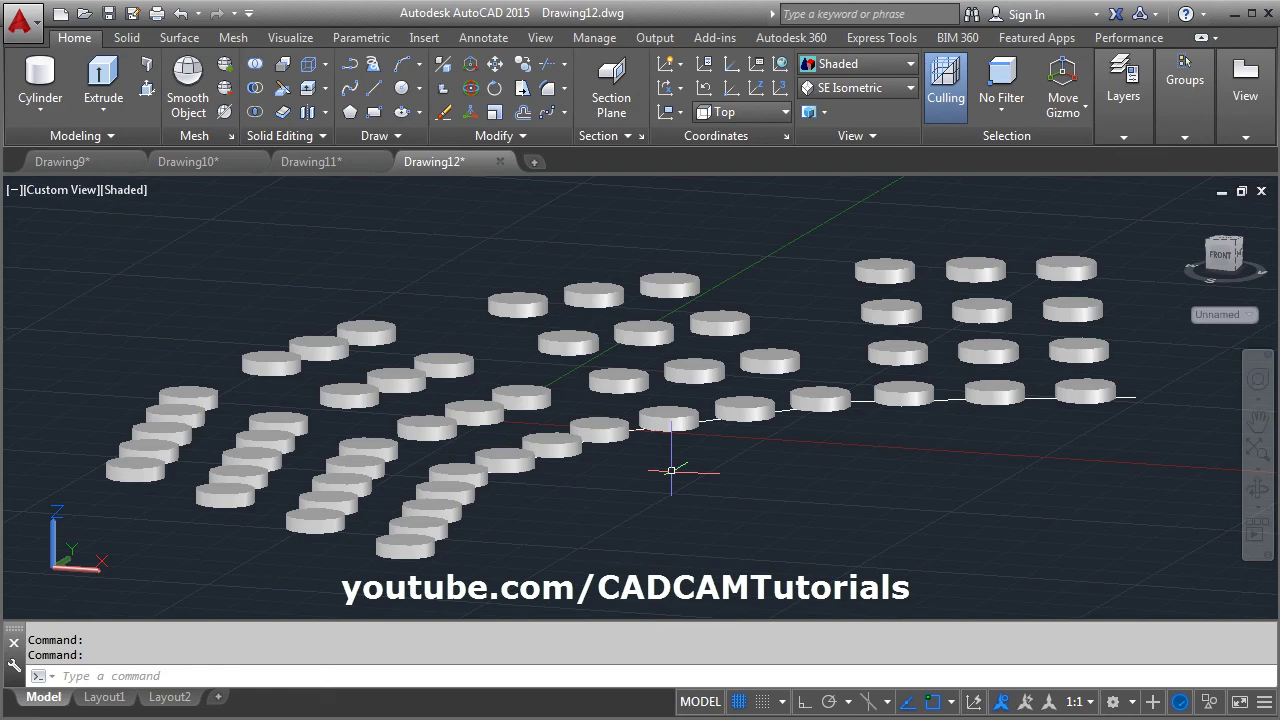